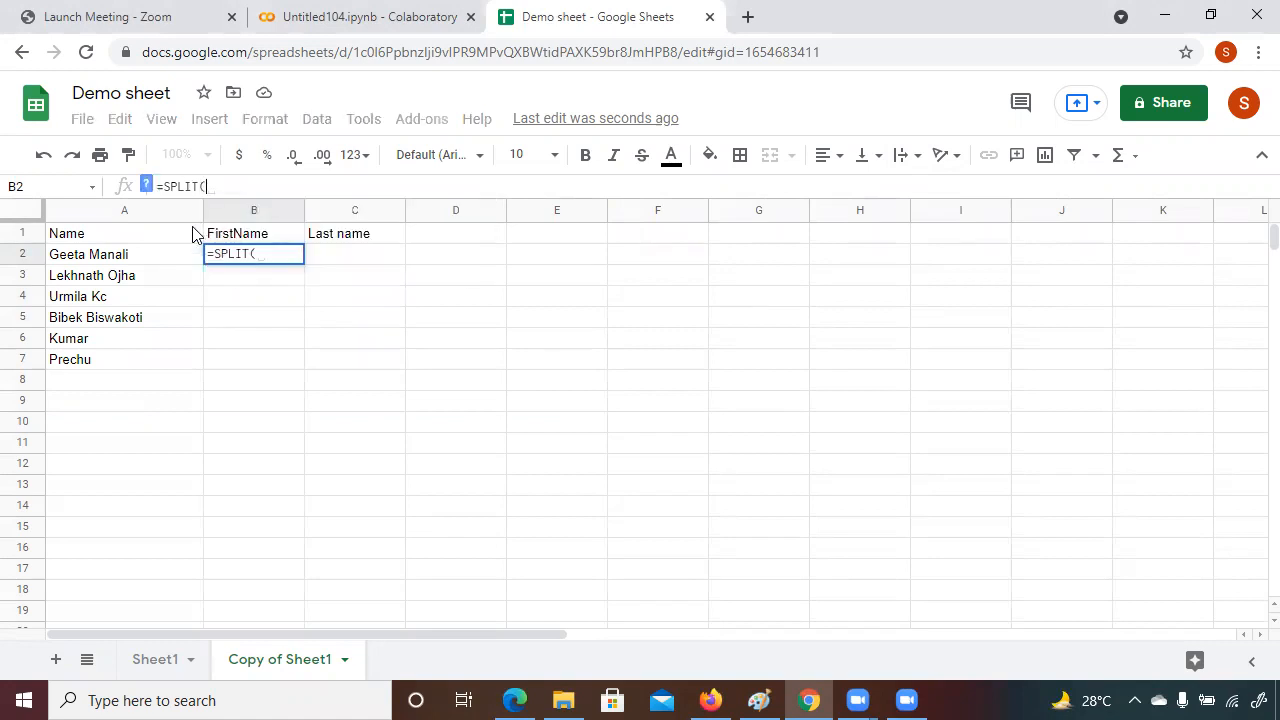
Step: Complete the formula in B2 as =SPLIT(A2," ") to divide the full name at the space
left_click(112, 264)
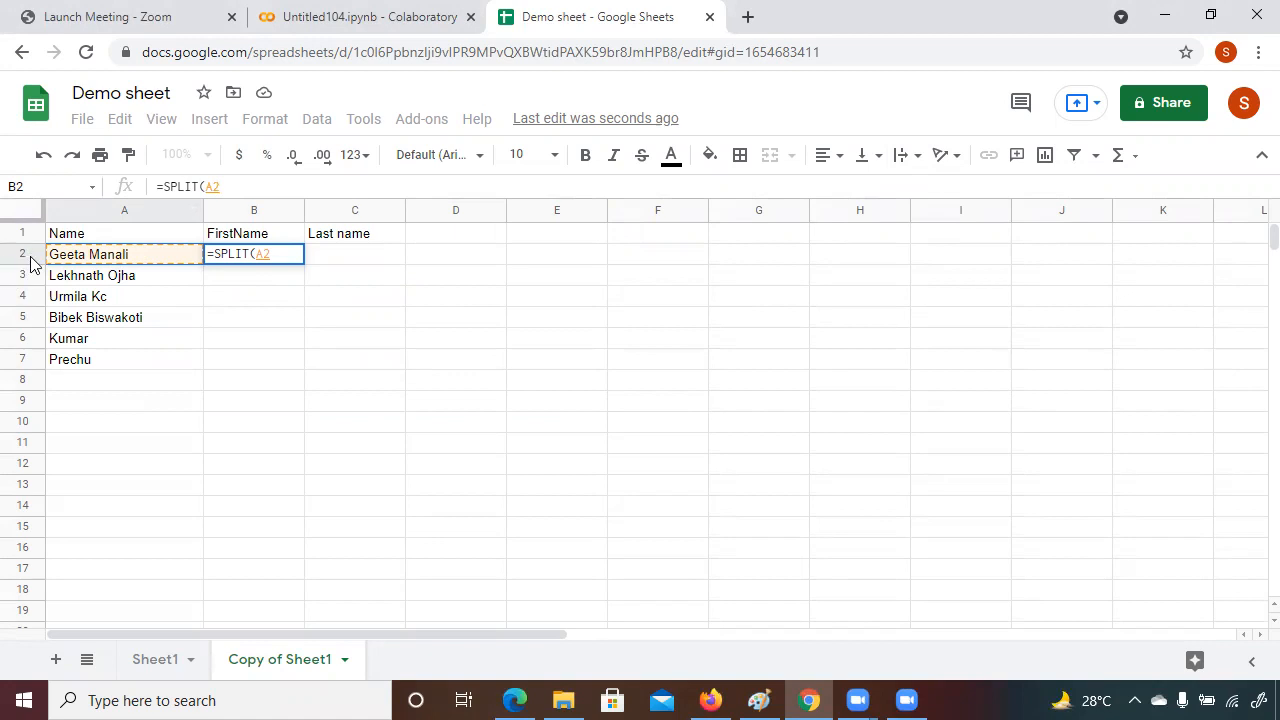
type(",")
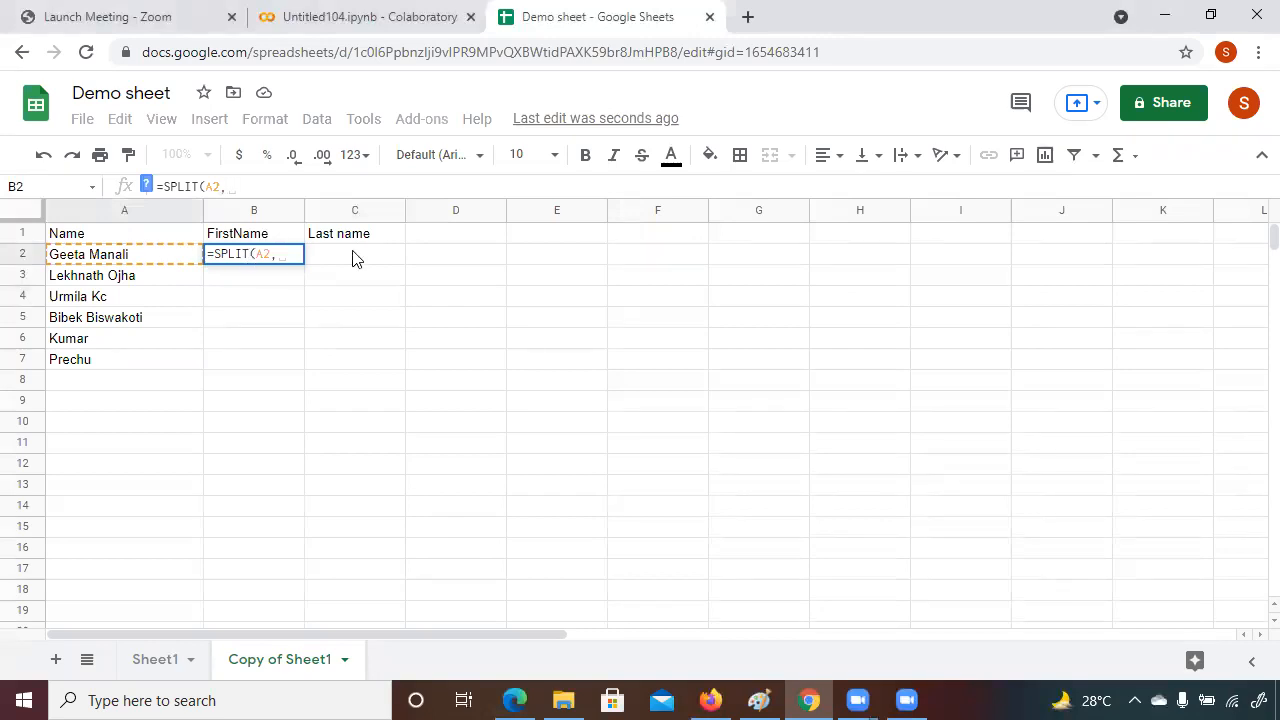
type("\" \"")
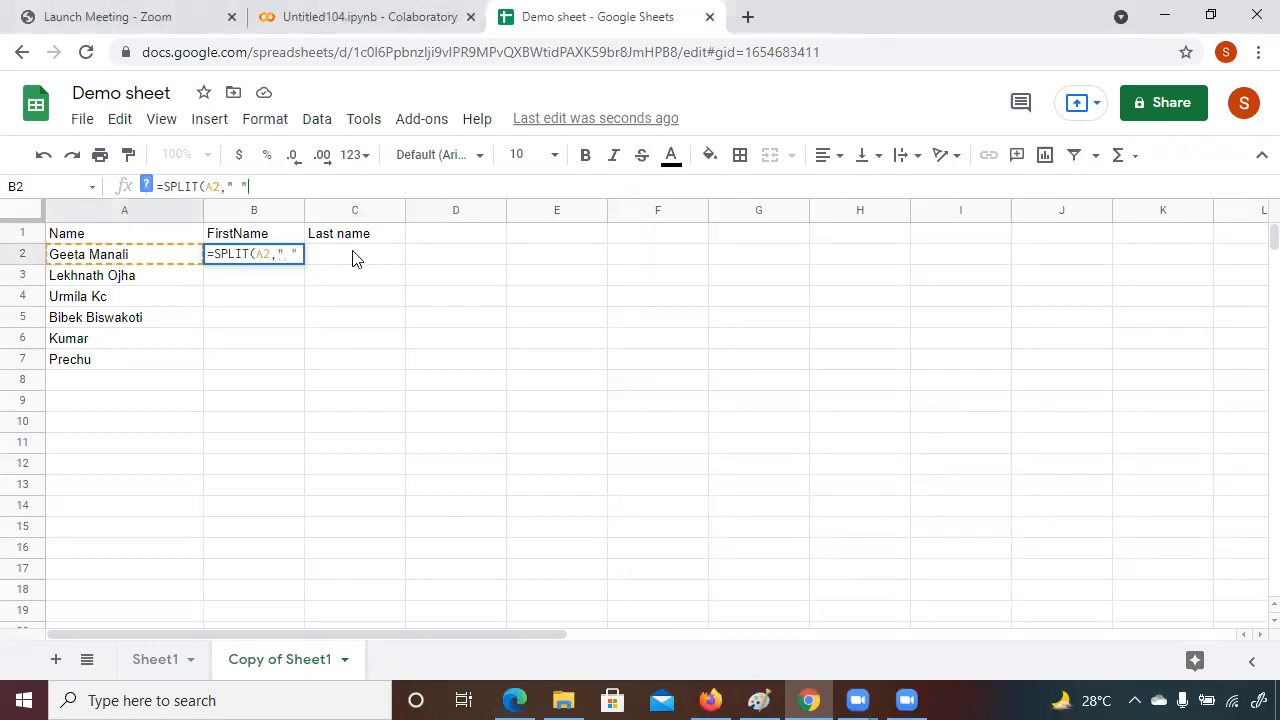
type(")")
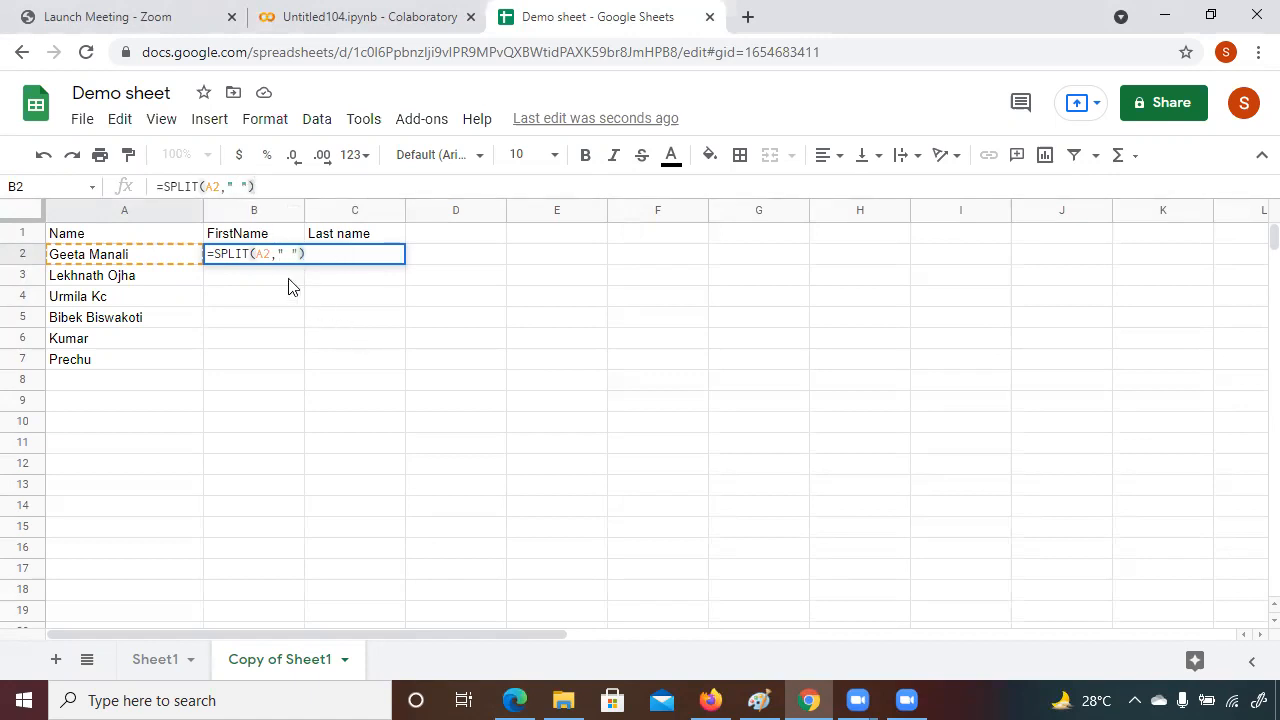
key("Return")
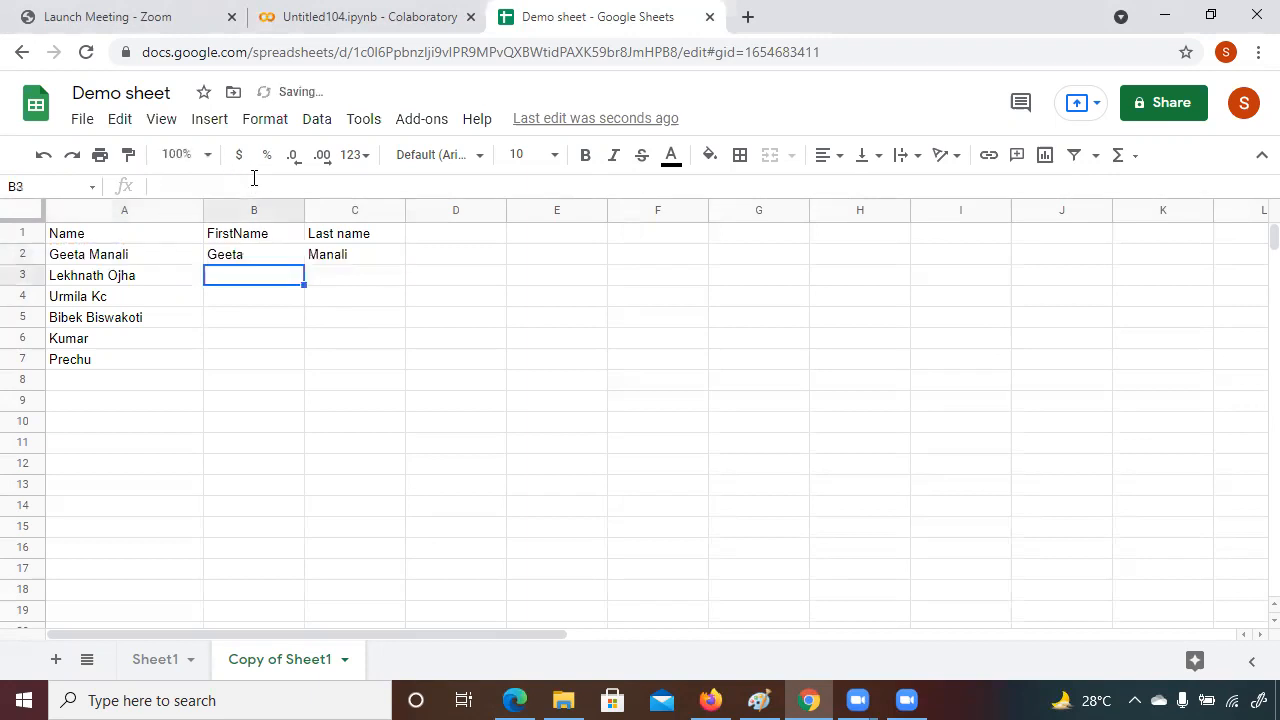
Step: Fill the SPLIT formula from B2 down through B7 for the remaining names
left_click(272, 256)
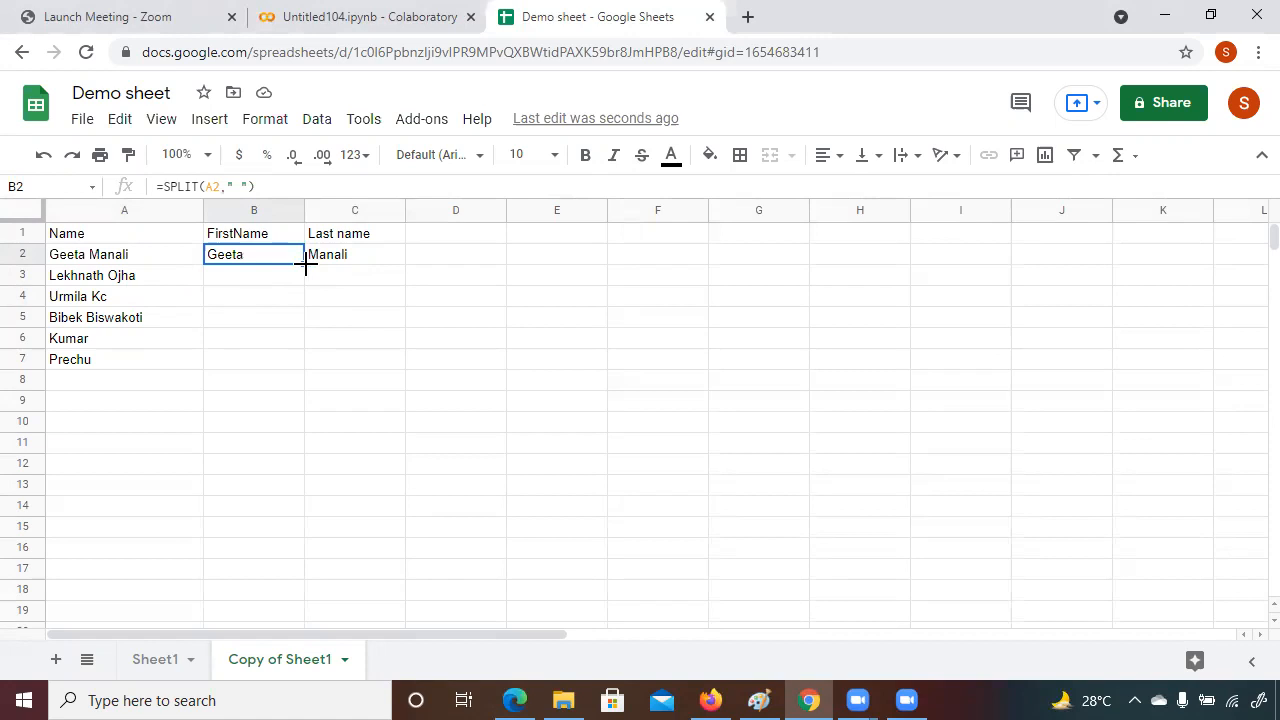
left_click_drag(302, 263, 304, 362)
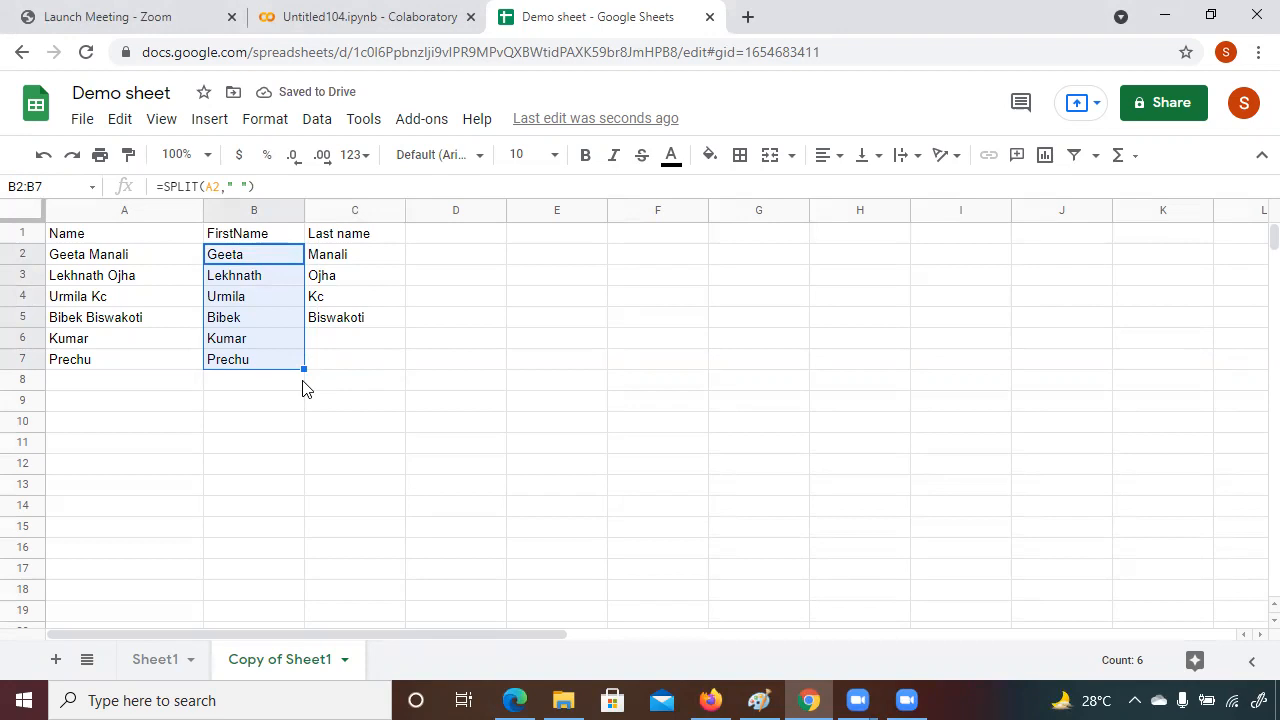
left_click(371, 424)
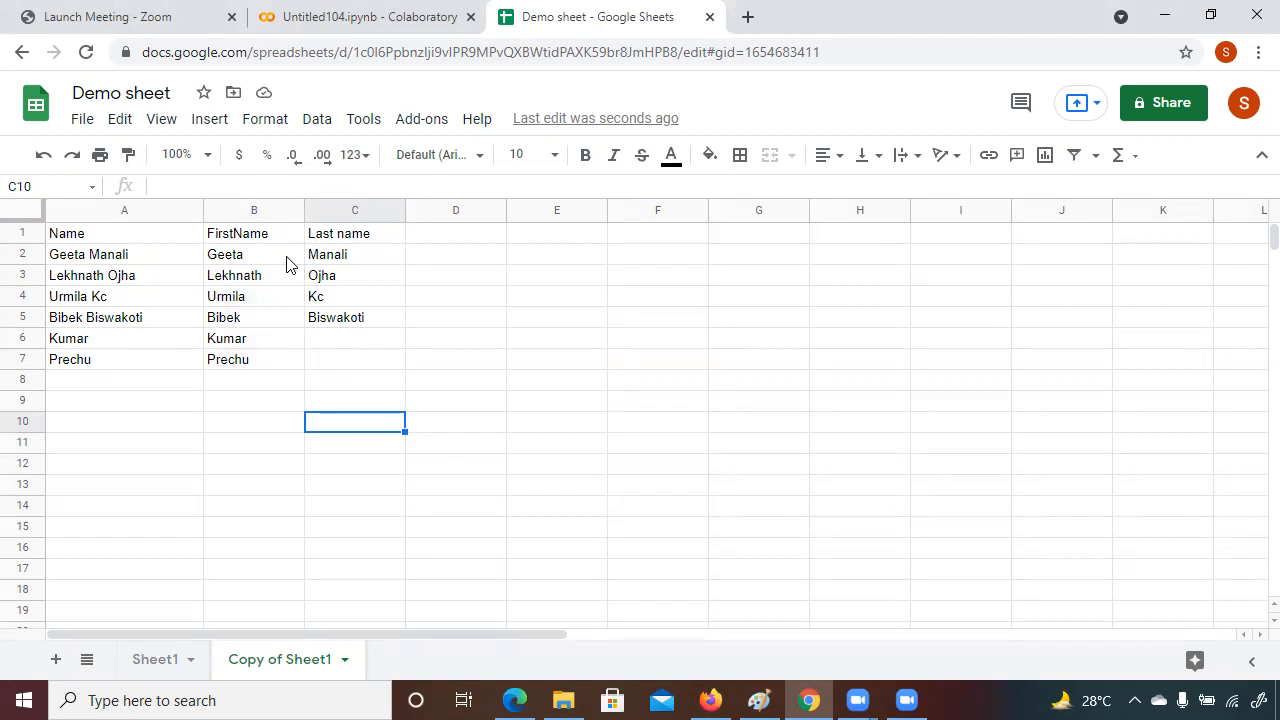
left_click(94, 384)
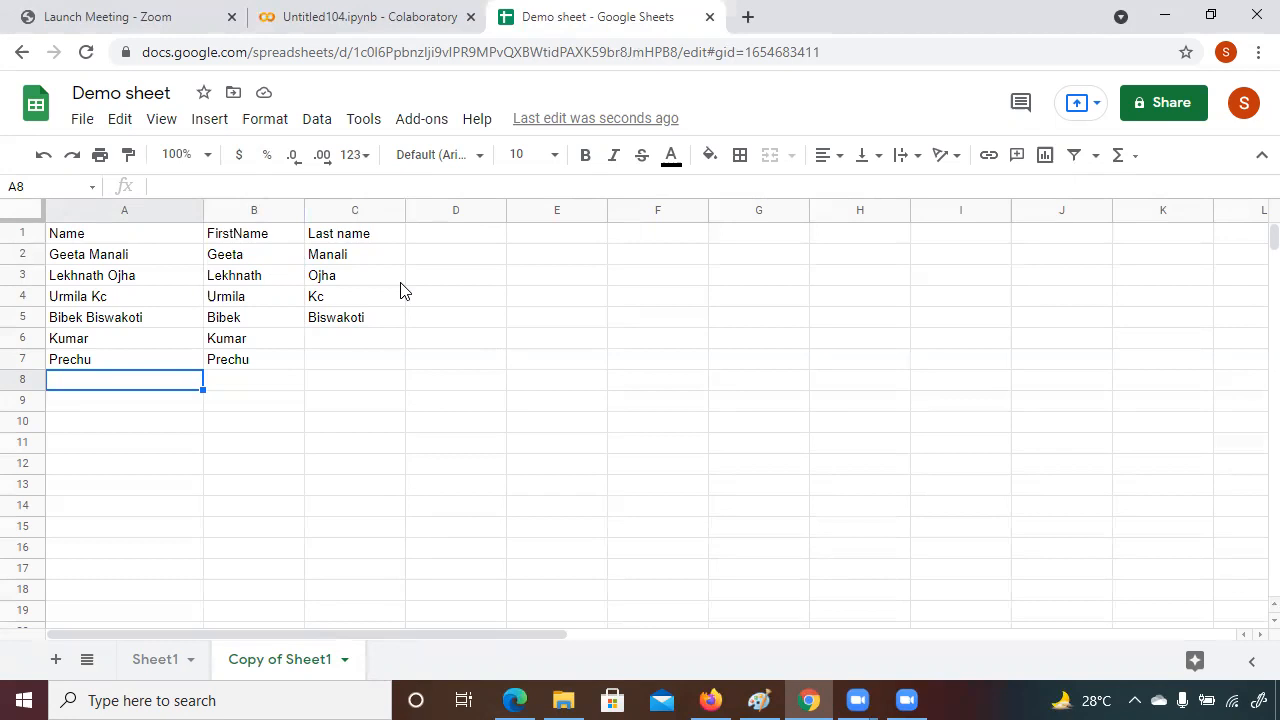
Step: Switch to Firefox and read through the automate.io Google Sheets formulas article as far as the CONCATENATE example
left_click(718, 697)
scroll(1250, 557, "down", 5)
scroll(1252, 560, "down", 20)
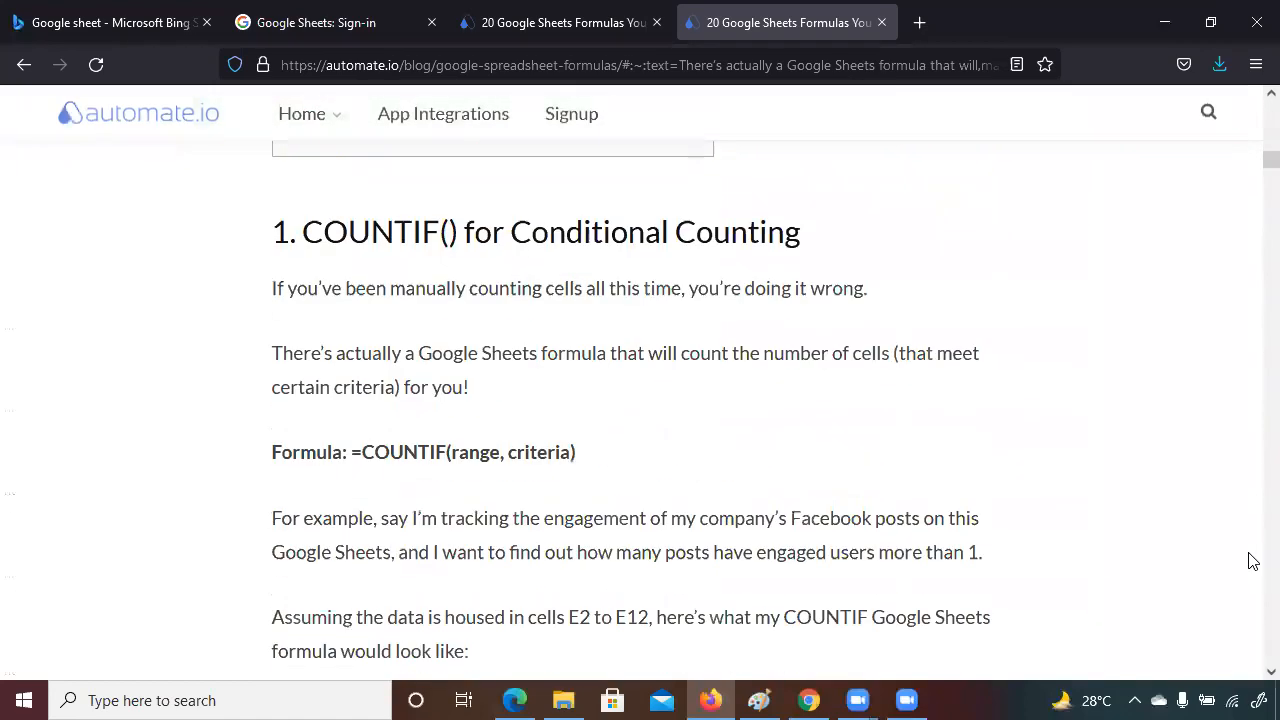
scroll(1252, 545, "down", 5)
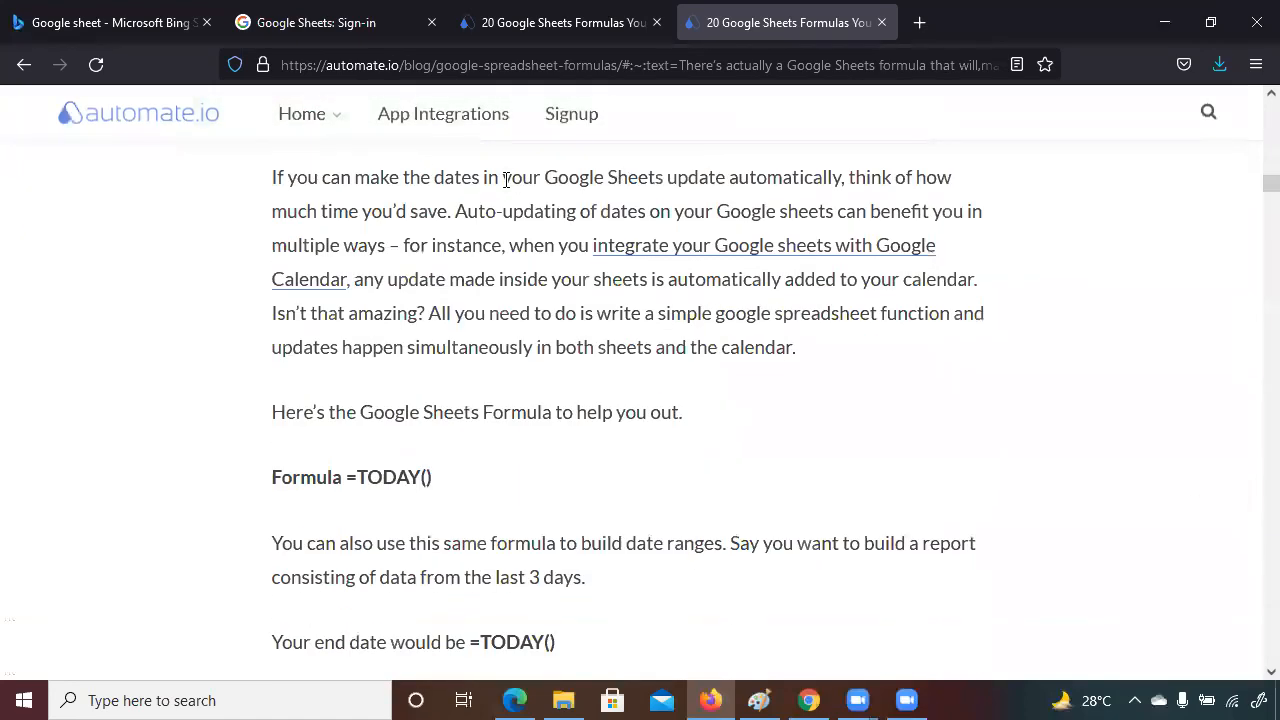
scroll(1252, 551, "down", 5)
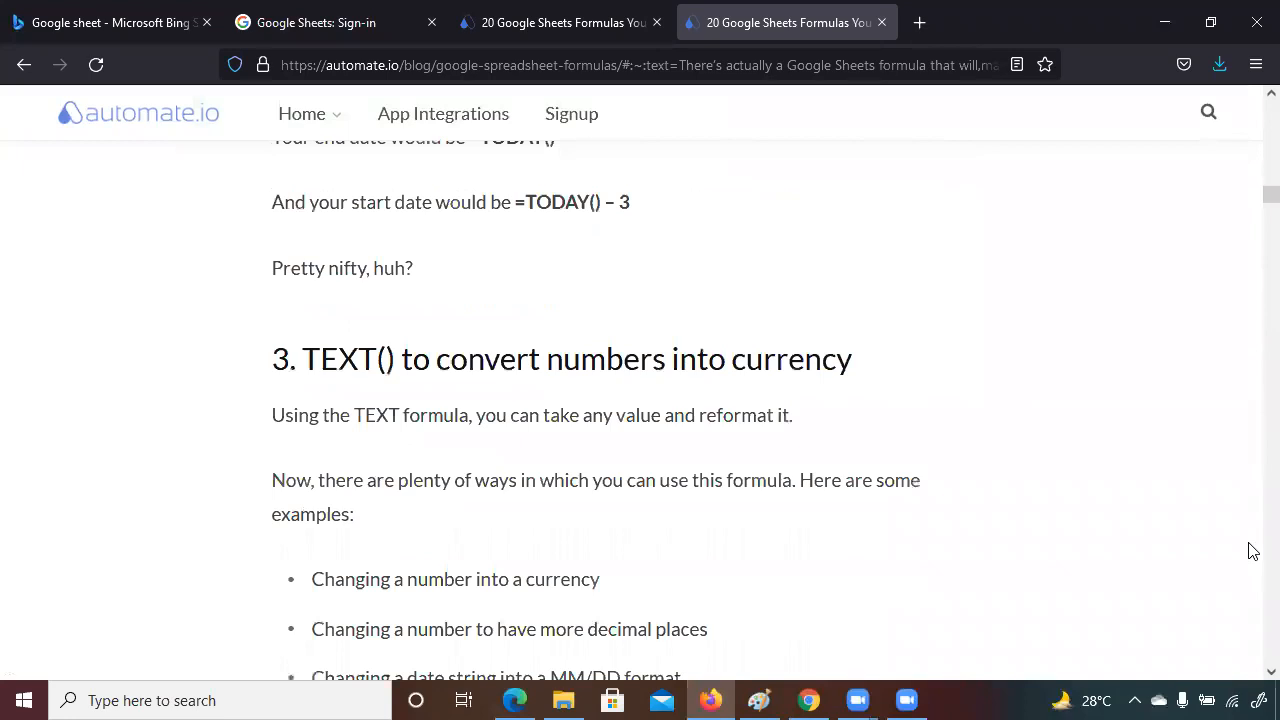
scroll(1252, 551, "down", 10)
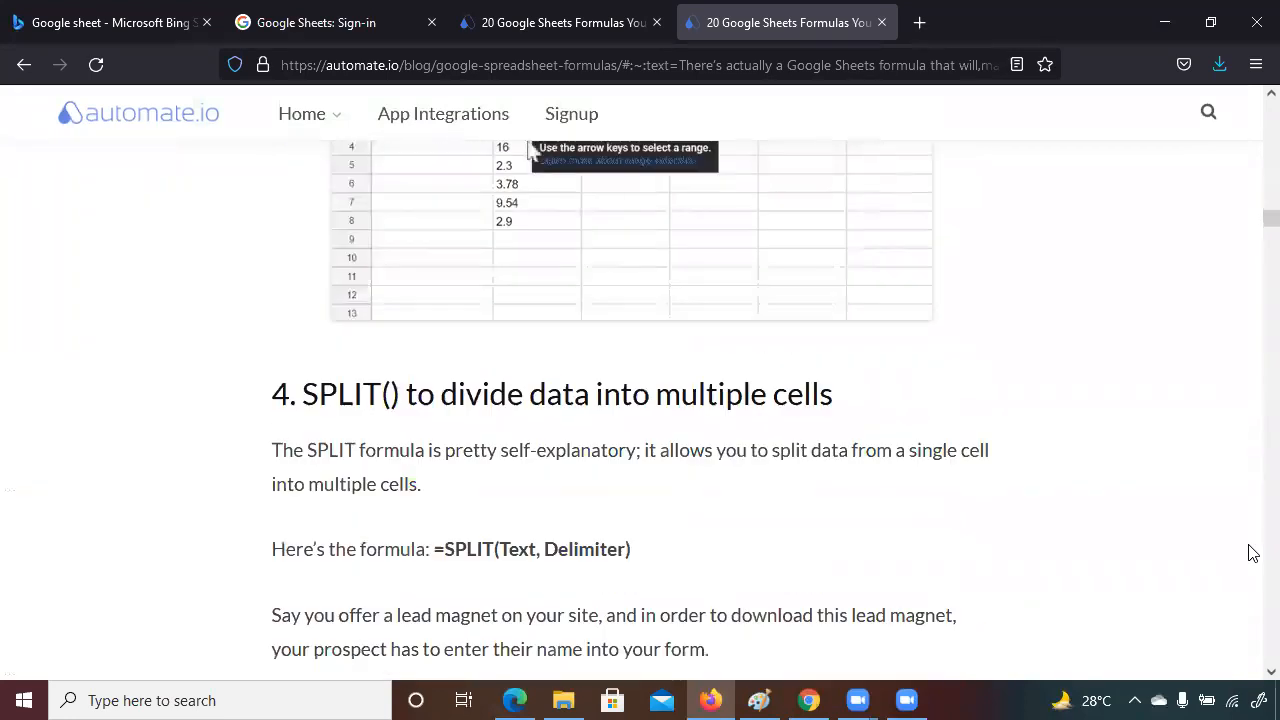
scroll(1252, 553, "down", 5)
scroll(1252, 553, "down", 5)
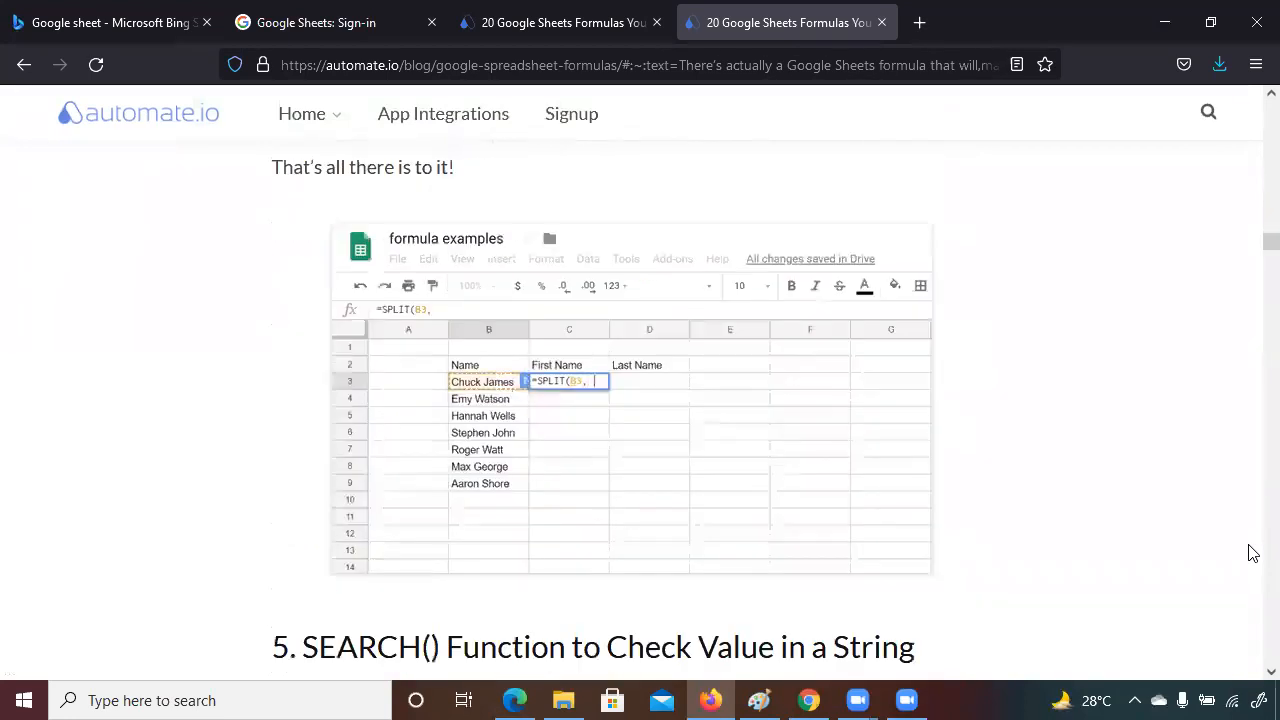
scroll(1252, 553, "down", 5)
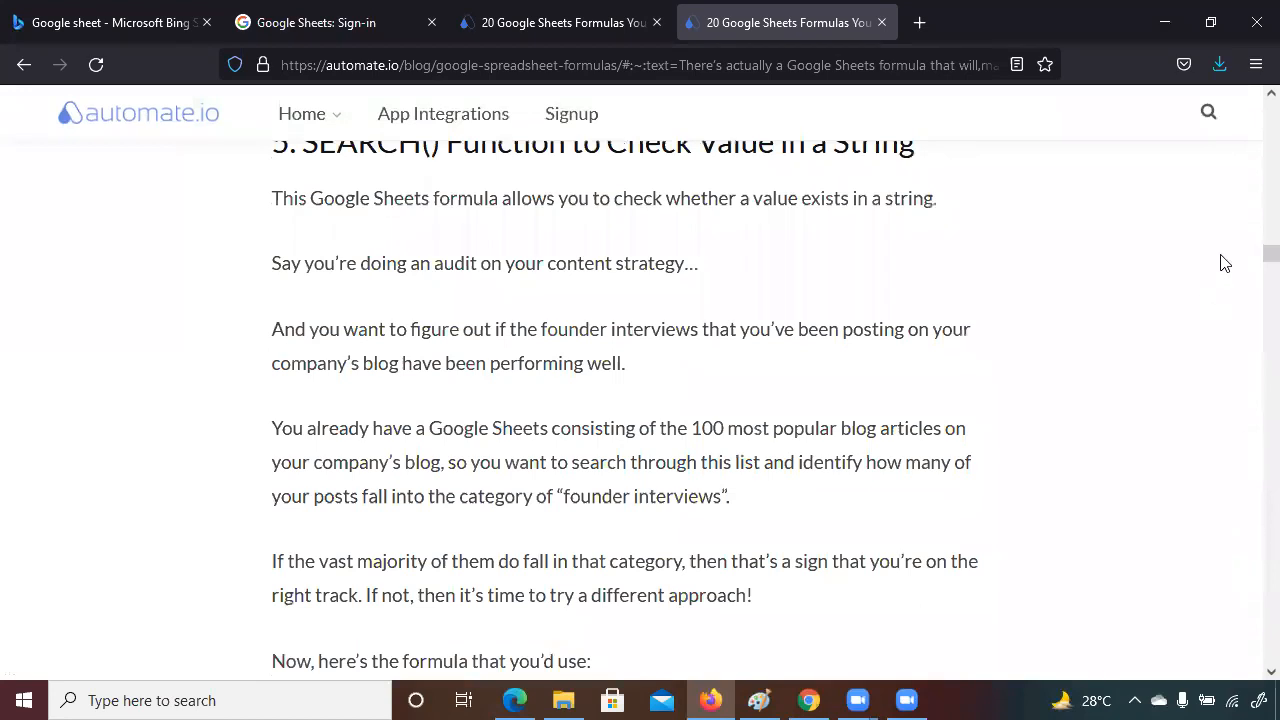
scroll(1249, 676, "down", 3)
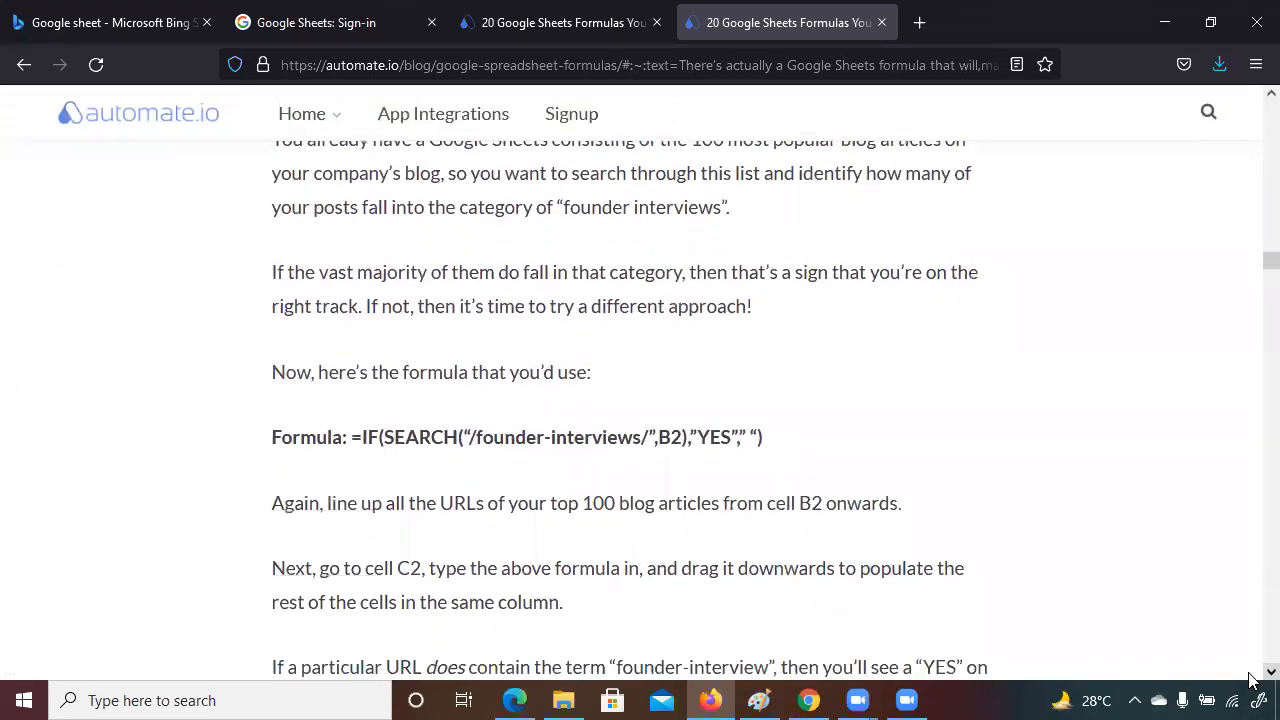
scroll(1249, 678, "down", 2)
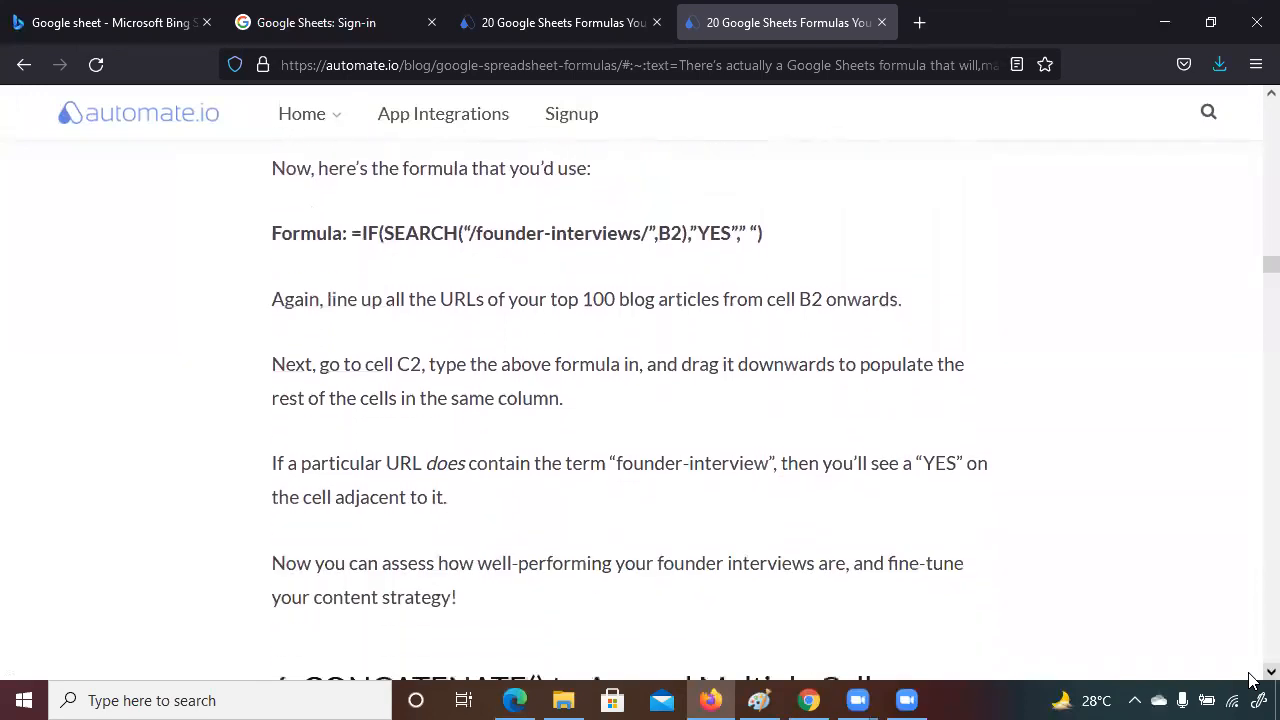
scroll(1249, 678, "down", 3)
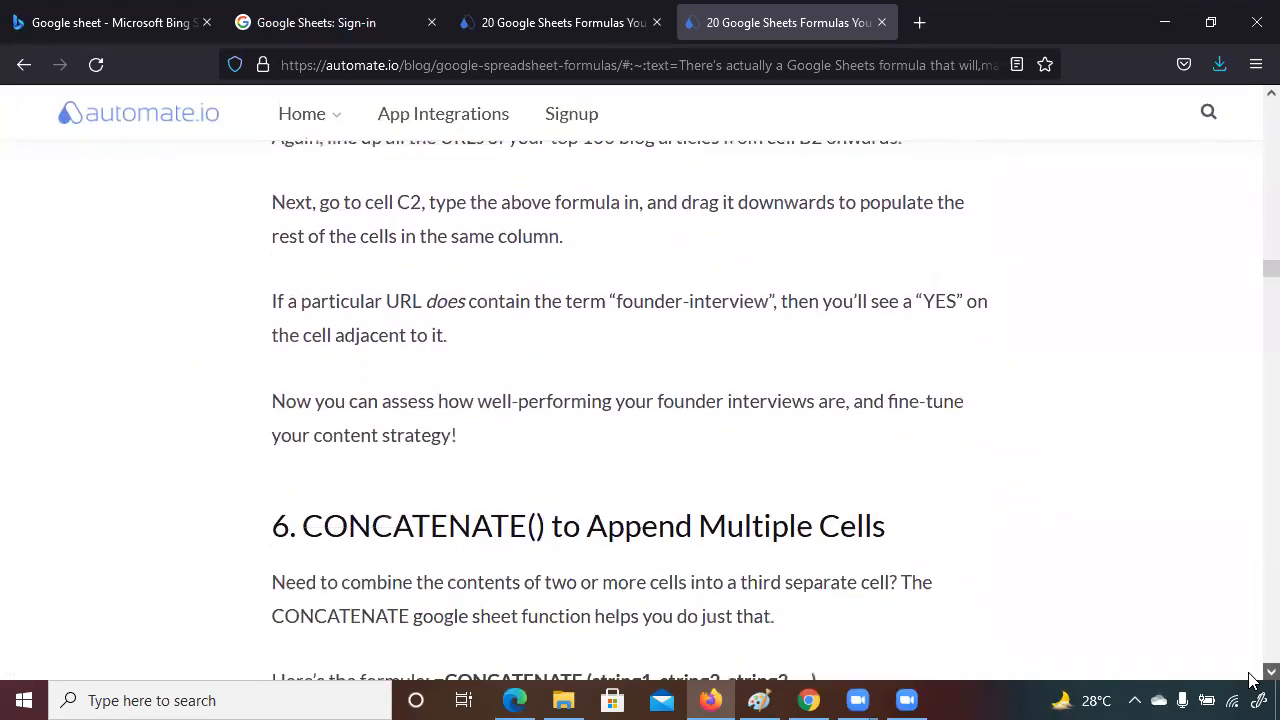
scroll(1249, 680, "down", 1)
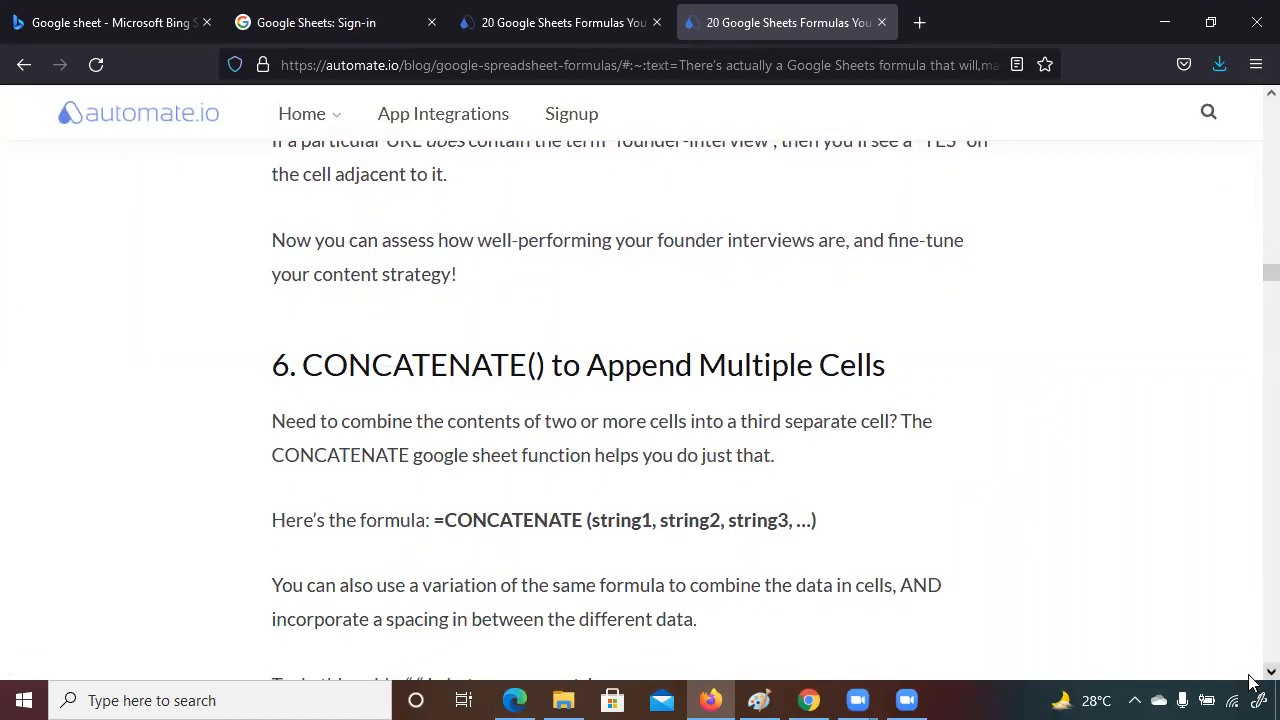
scroll(1249, 673, "down", 4)
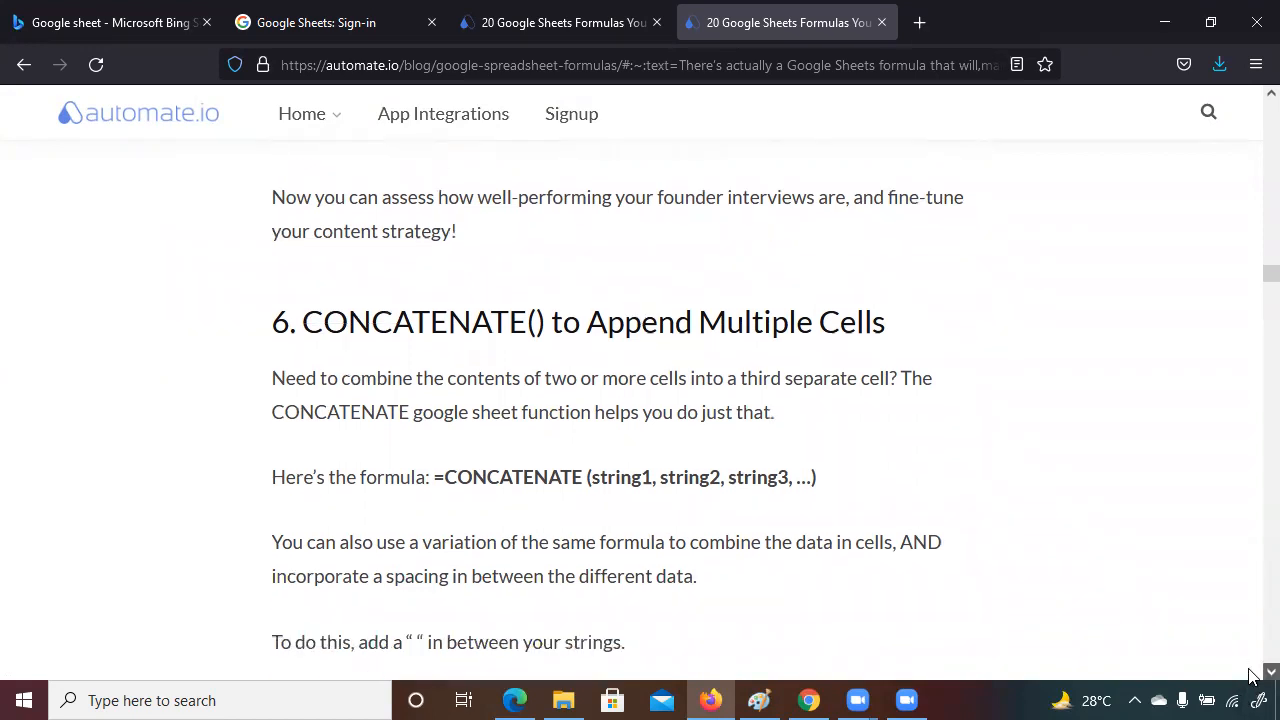
scroll(1249, 673, "down", 3)
scroll(1249, 673, "down", 2)
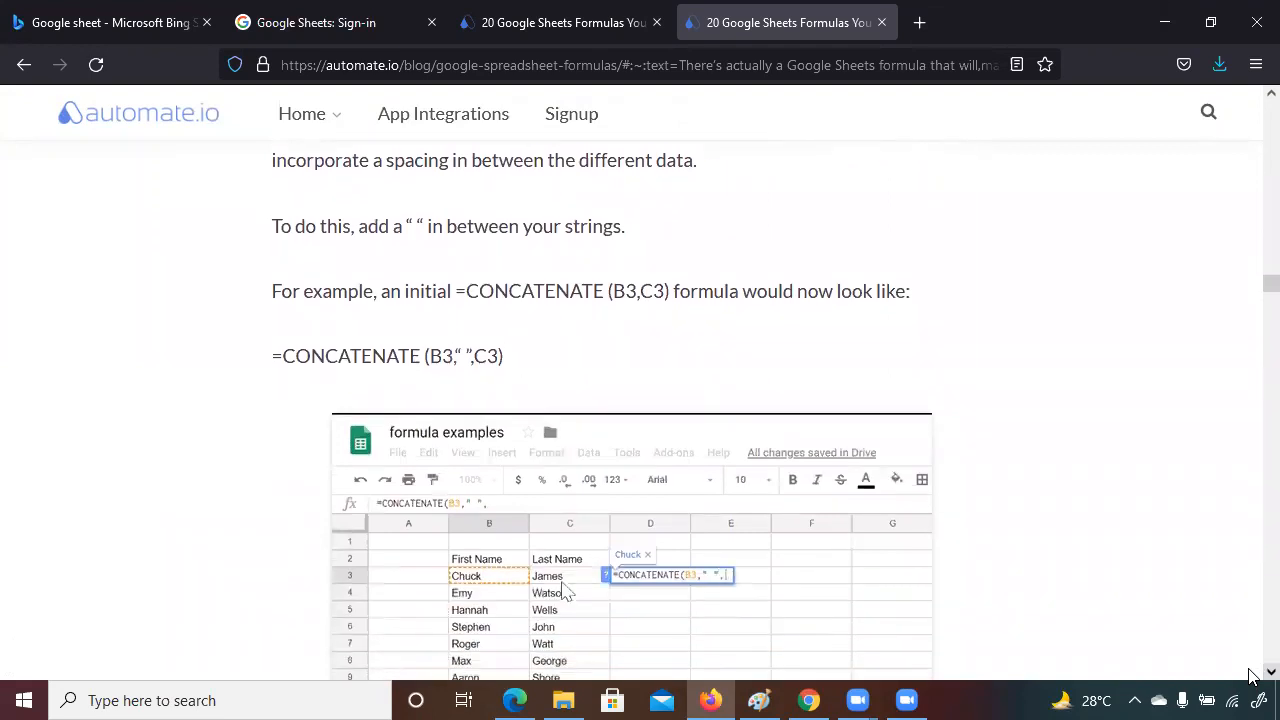
Step: Return to the Demo sheet in Chrome and enter the header "Name" in D1
left_click(810, 699)
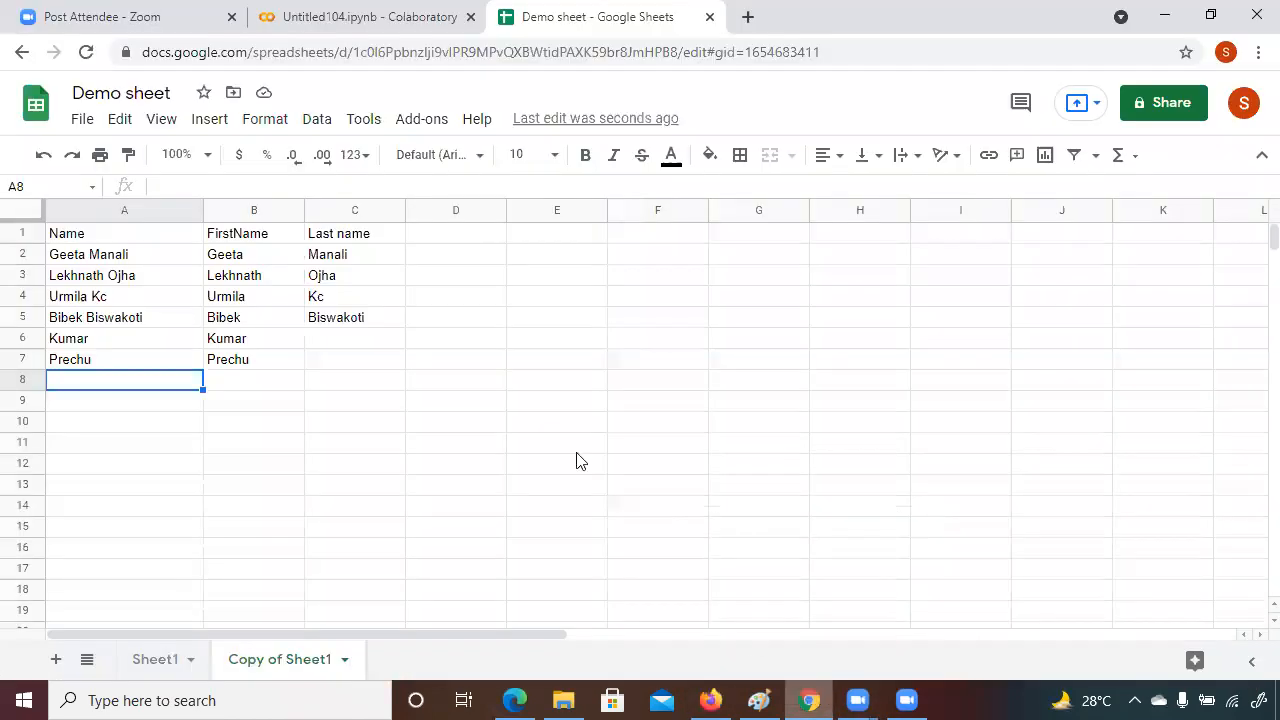
left_click(424, 238)
type("Name")
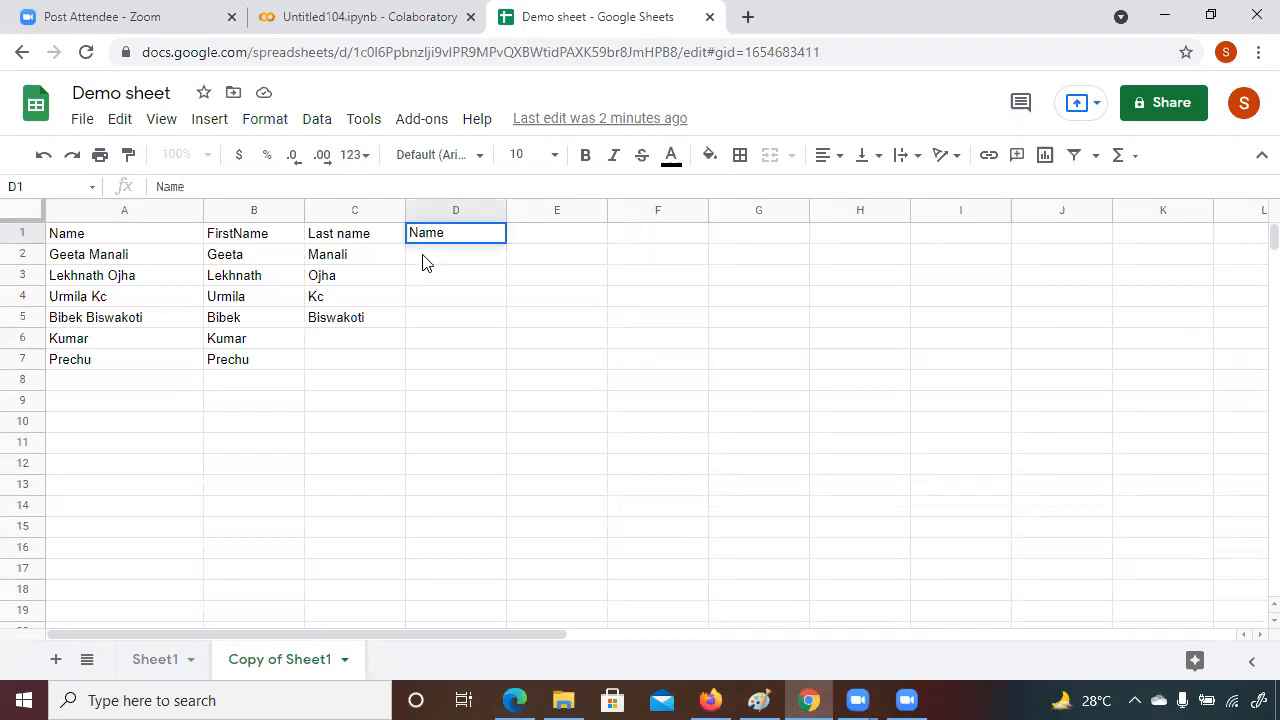
key("Return")
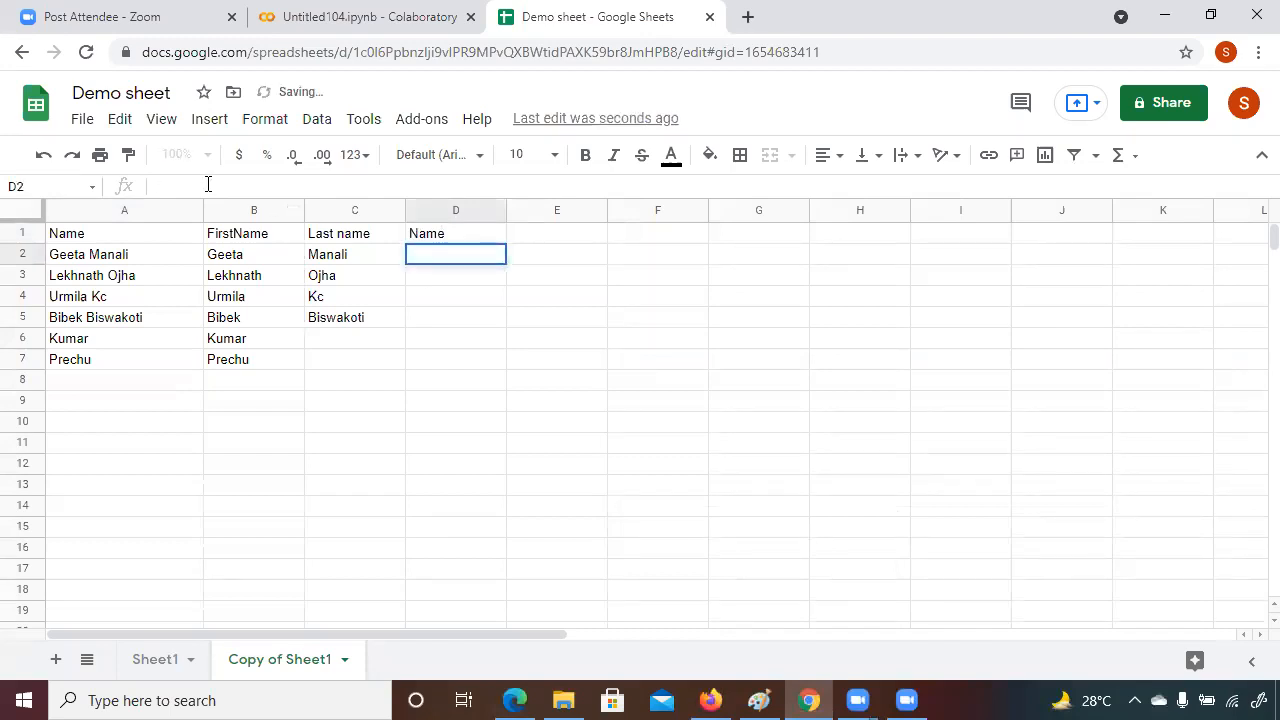
Step: Enter =CONCATENATE(B2, " ",C2) in D2 and accept the suggested autofill for D3 to D7
type("=Con")
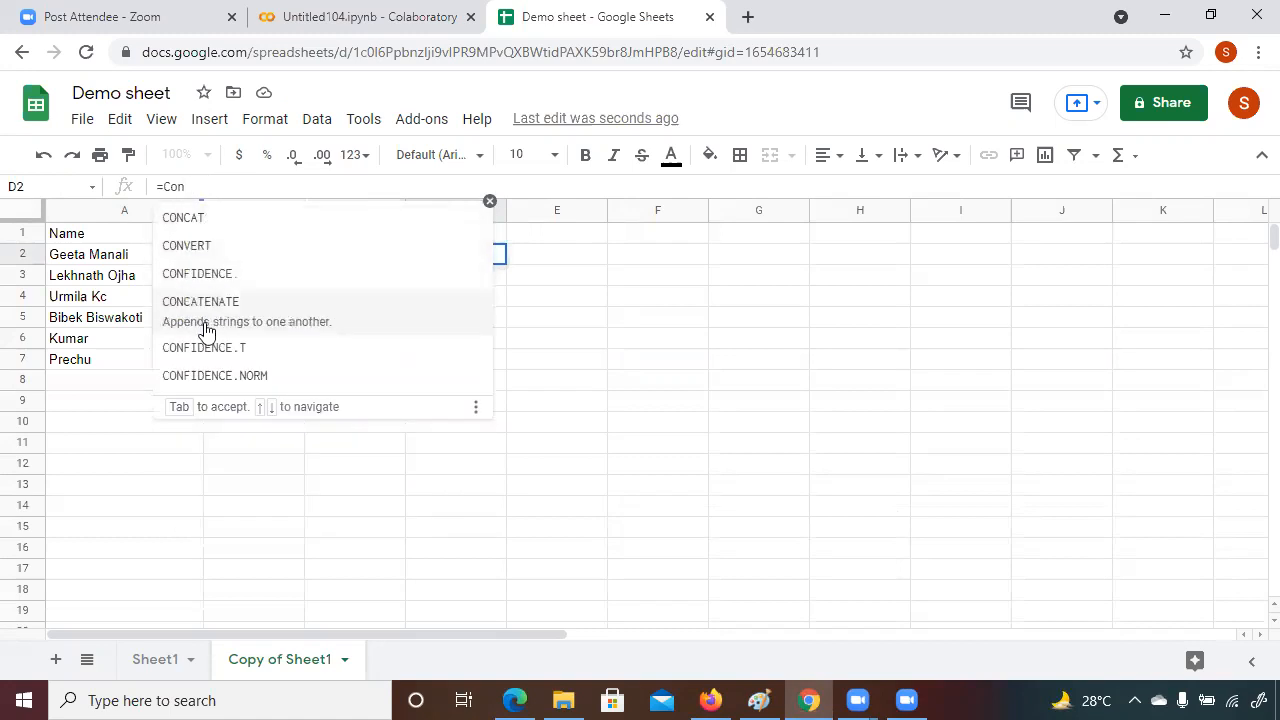
left_click(199, 322)
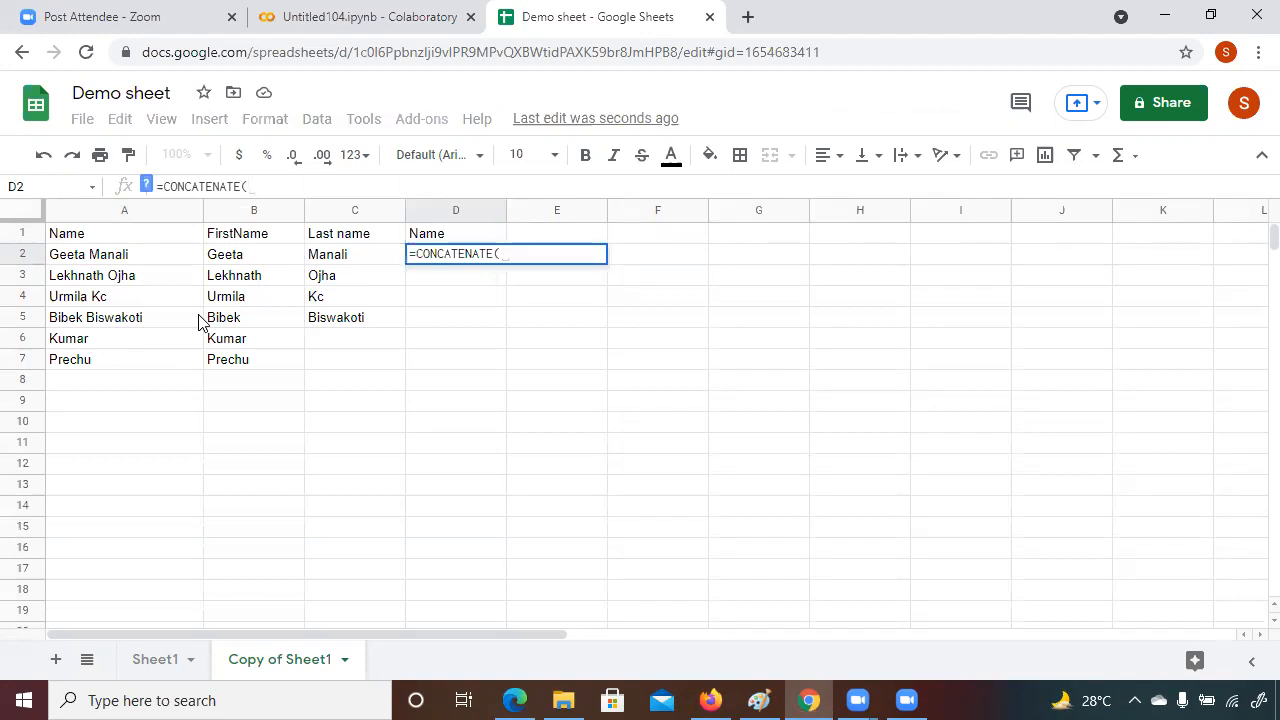
left_click(253, 260)
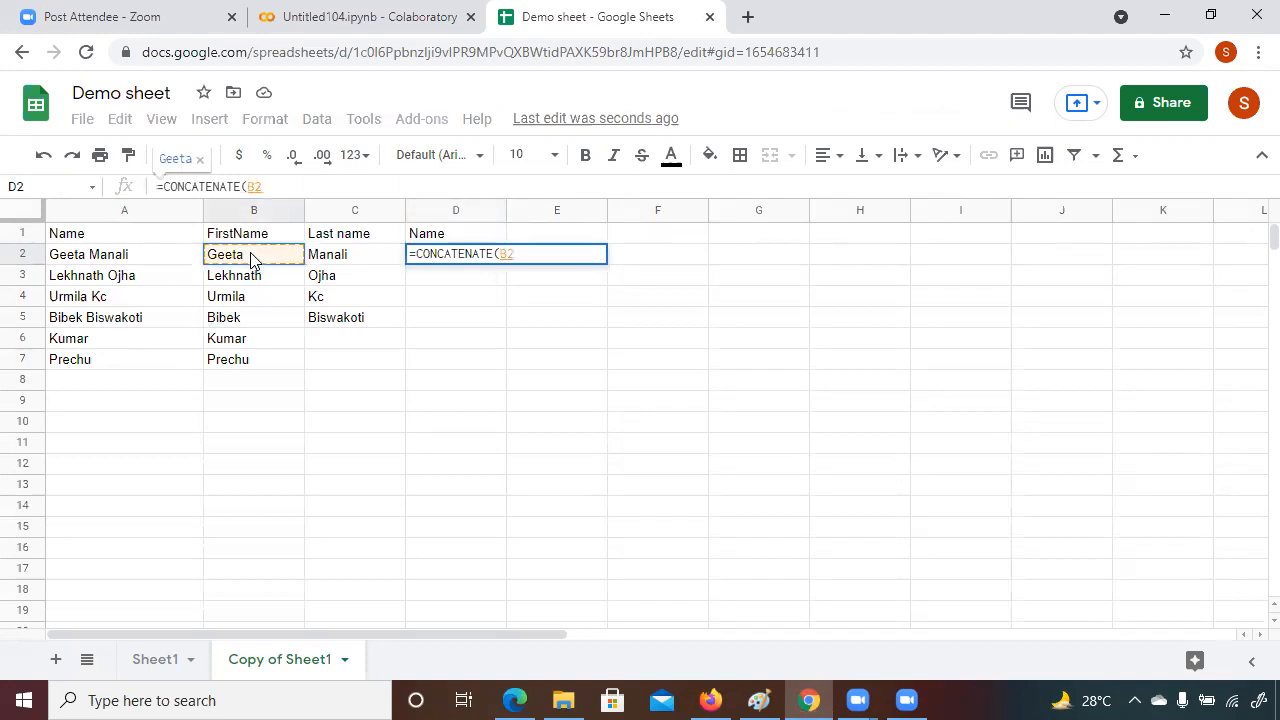
type(", \" \"")
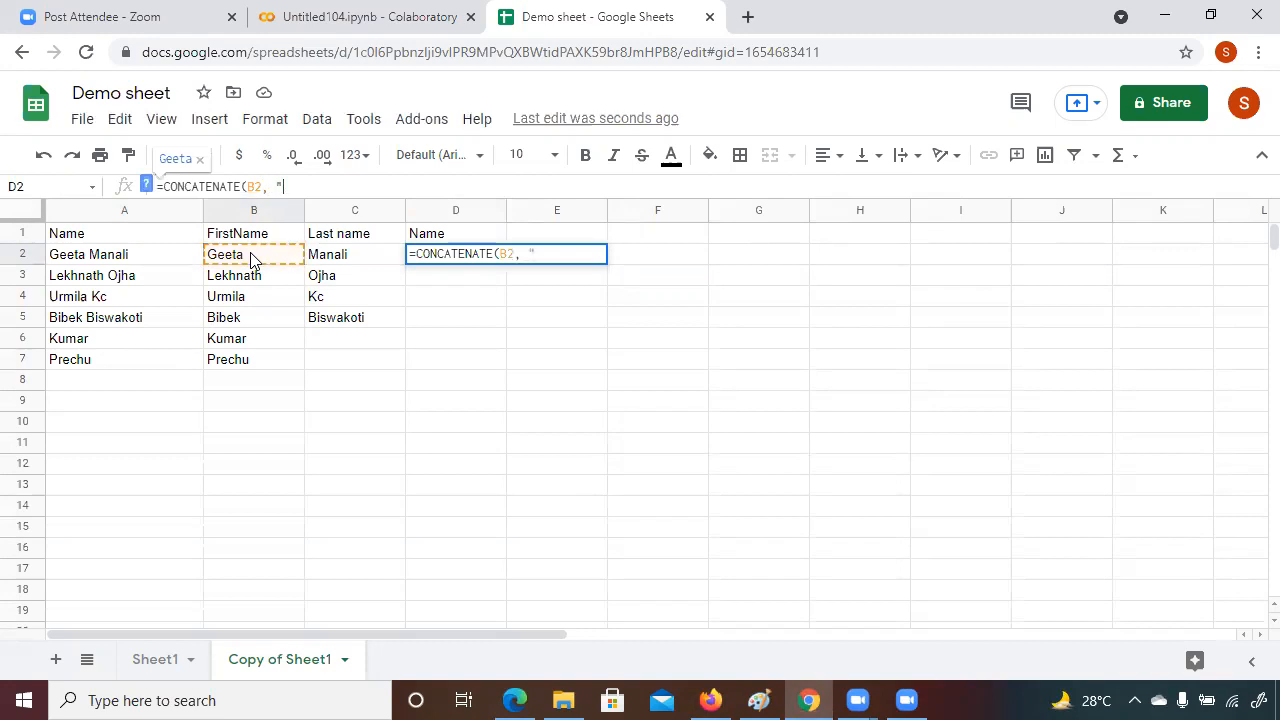
type(",")
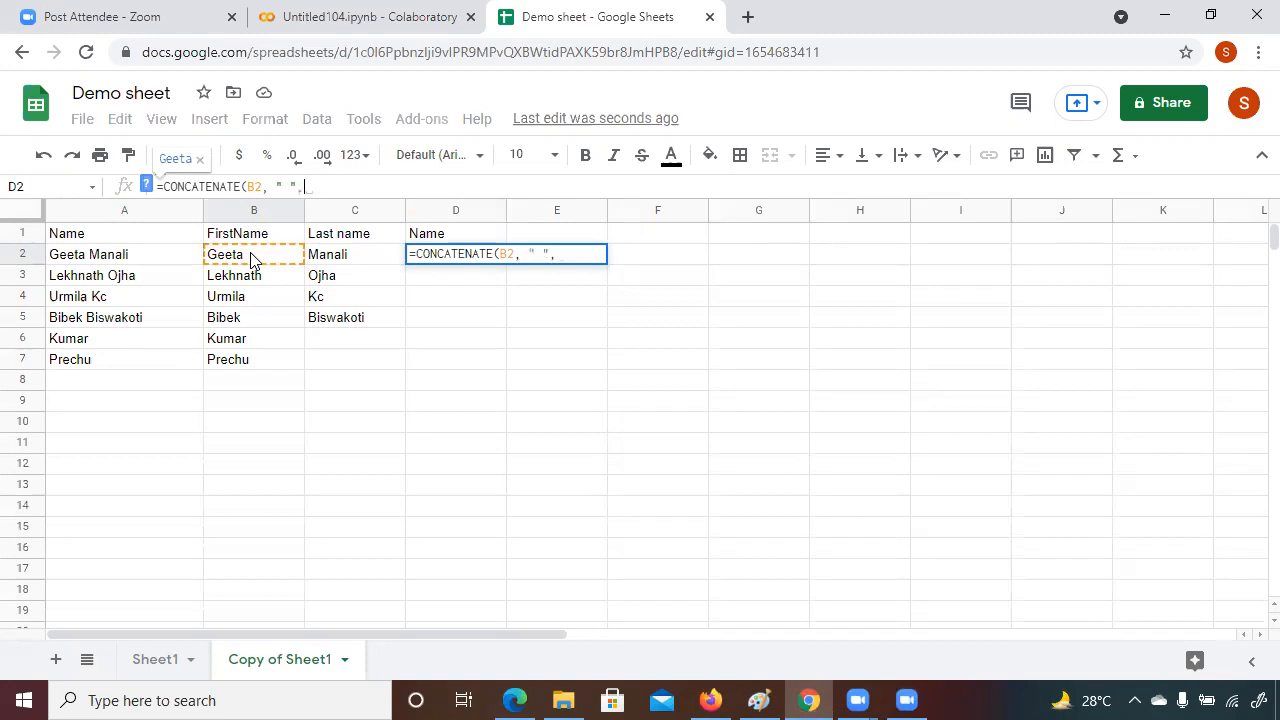
left_click(320, 257)
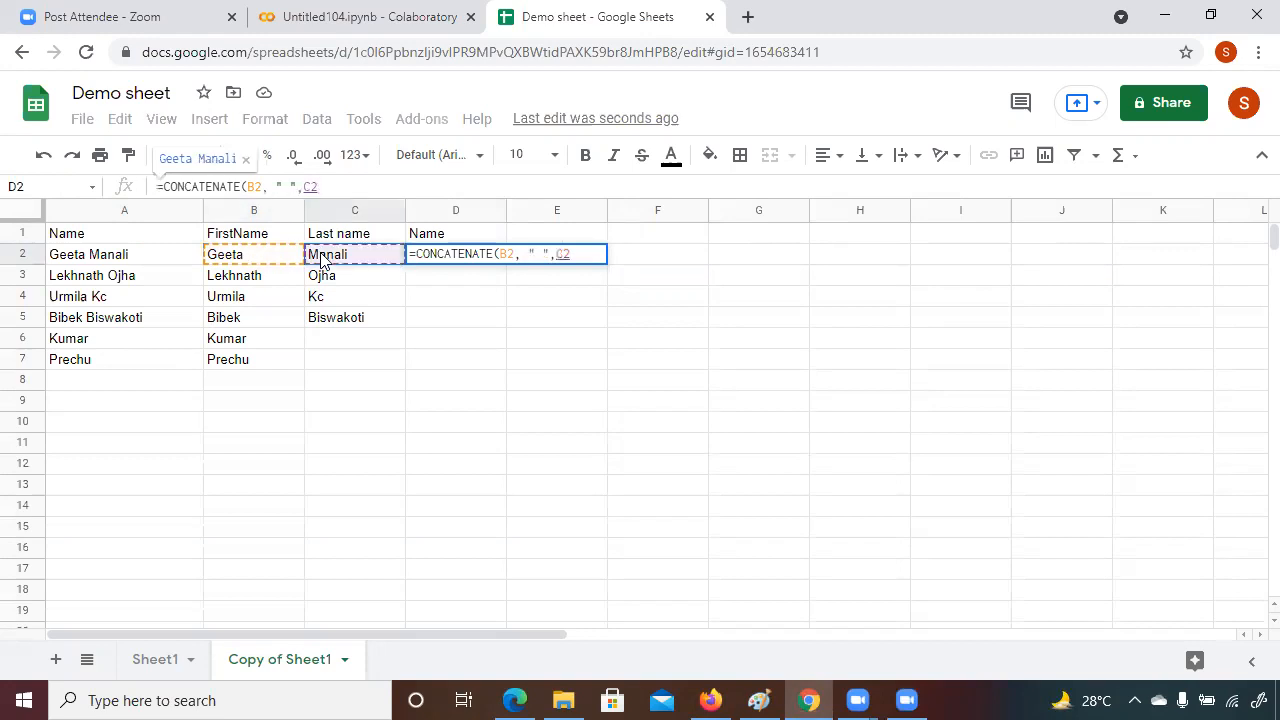
type(")")
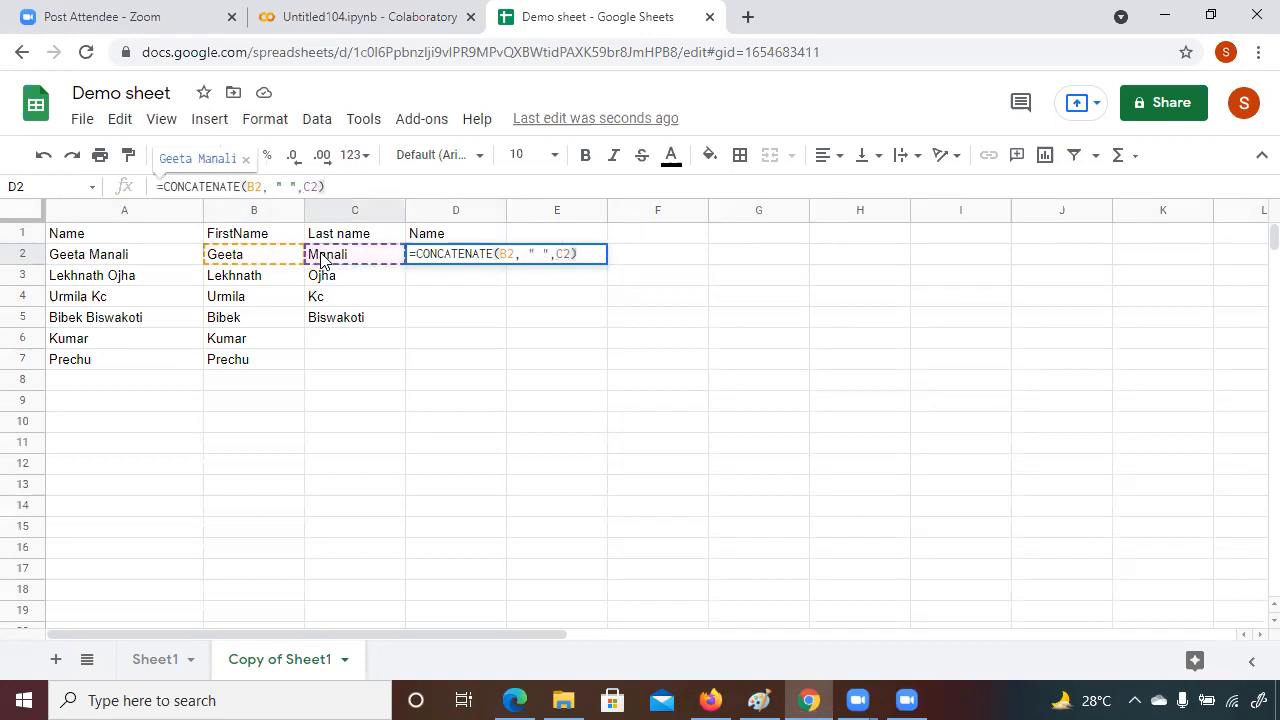
key("Return")
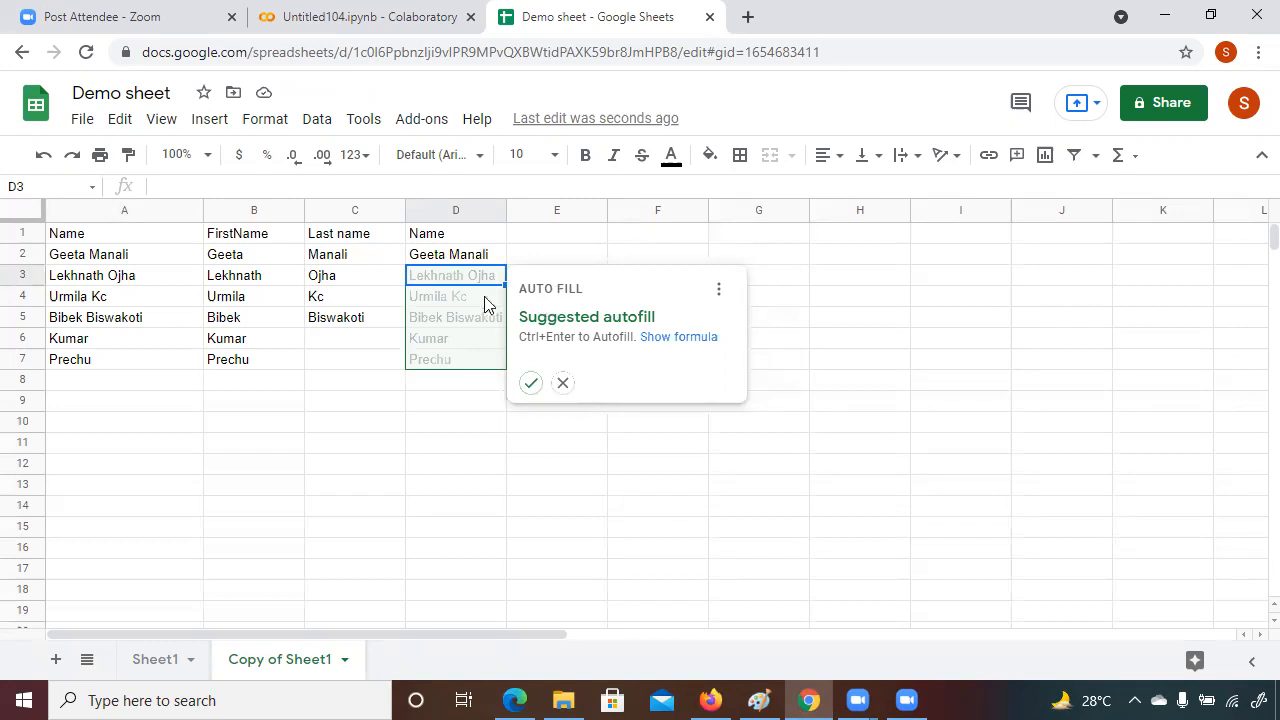
left_click(530, 384)
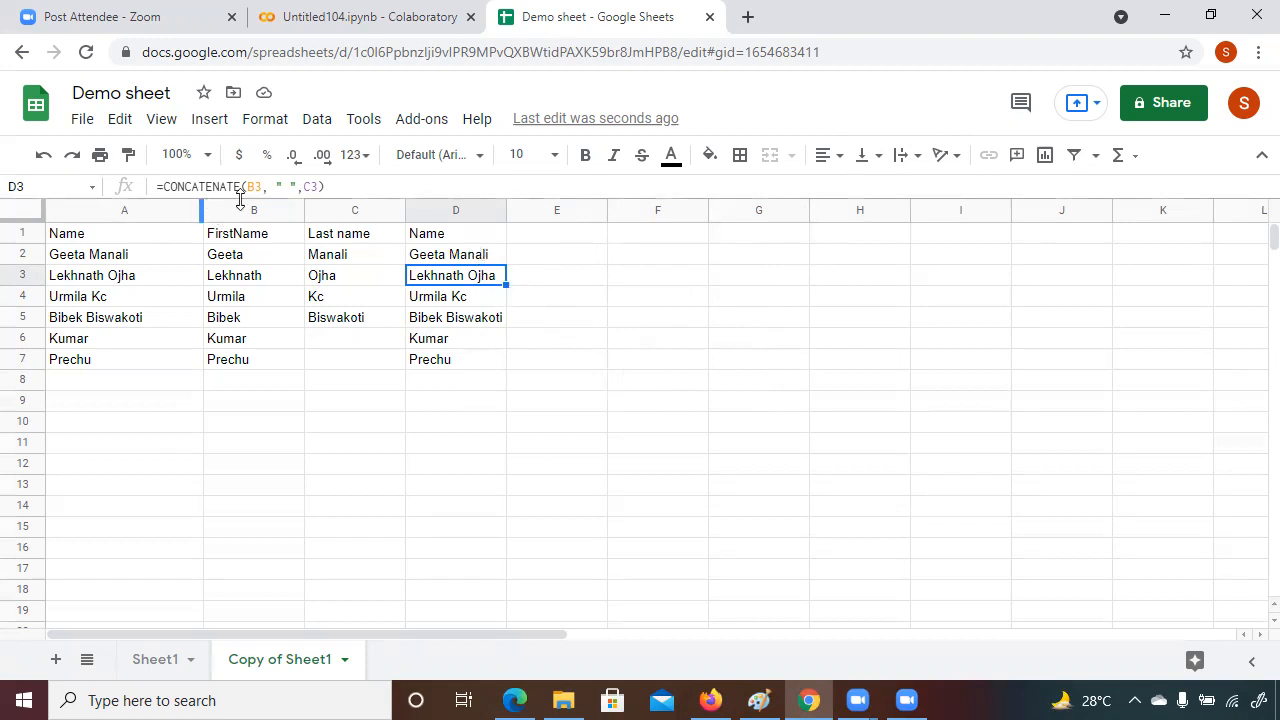
Step: Replace the space between the first and last name in A2 with an underscore
left_click(91, 255)
double_click(91, 255)
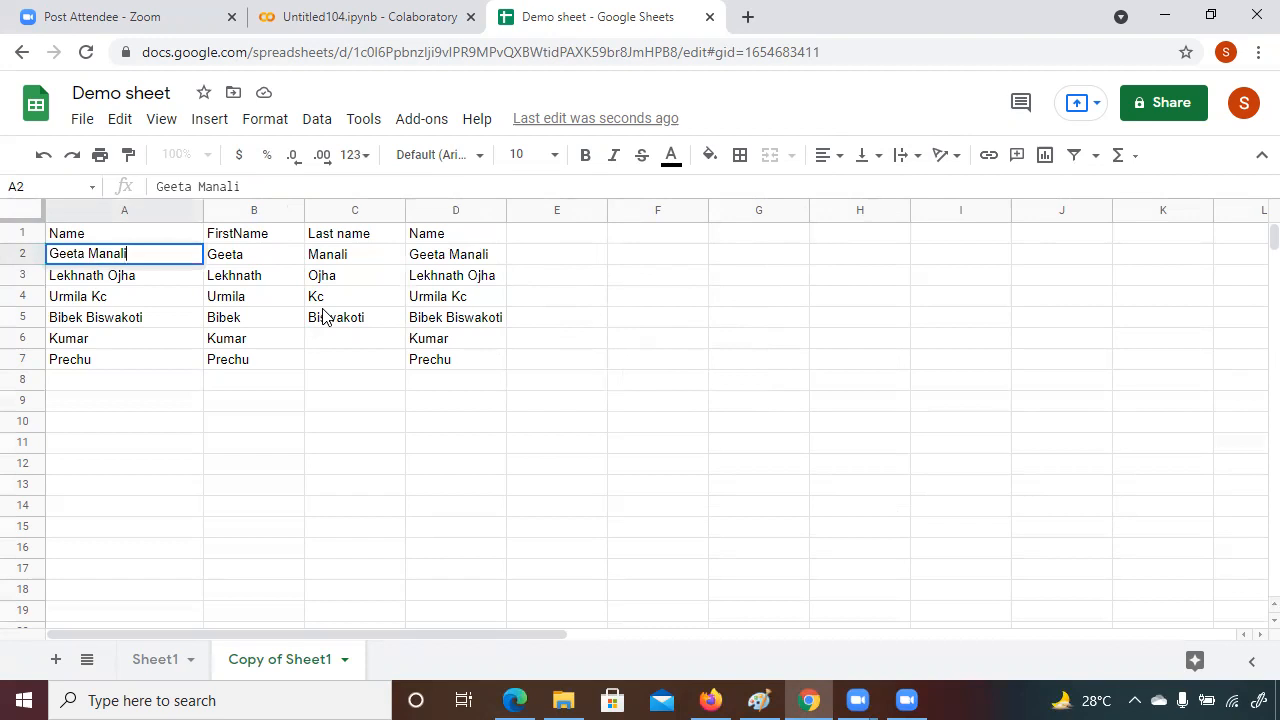
key("Left")
key("Left")
key("Left")
key("BackSpace")
type("-")
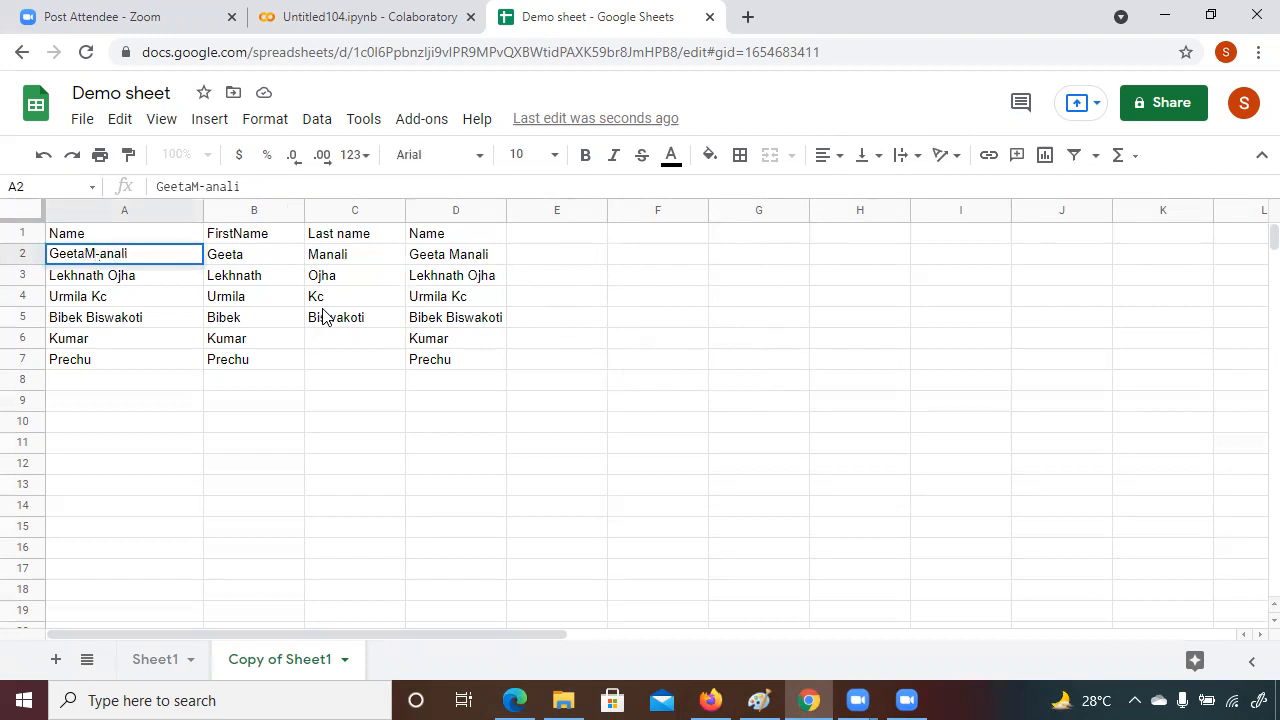
key("BackSpace")
type("_")
Step: Replace the spaces with underscores in the full names in A3, A4 and A5
left_click(110, 276)
double_click(110, 274)
key("BackSpace")
type("_")
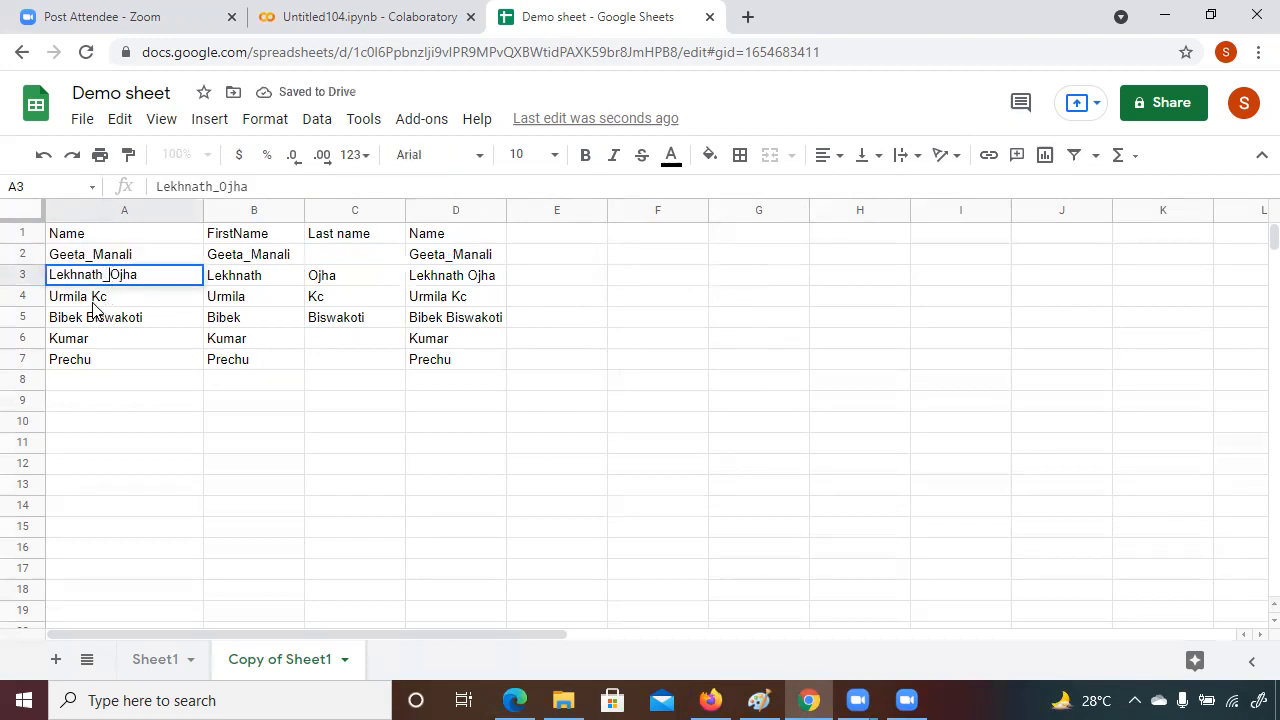
left_click(96, 297)
double_click(98, 296)
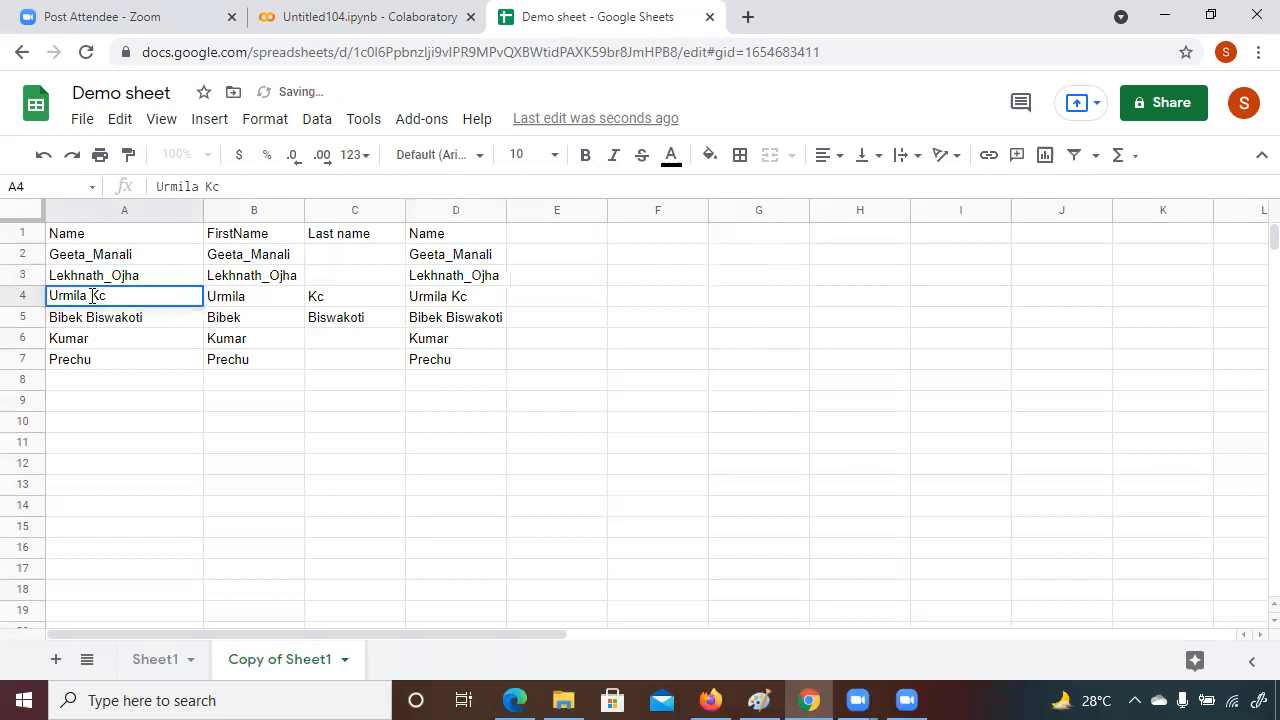
key("BackSpace")
type("_")
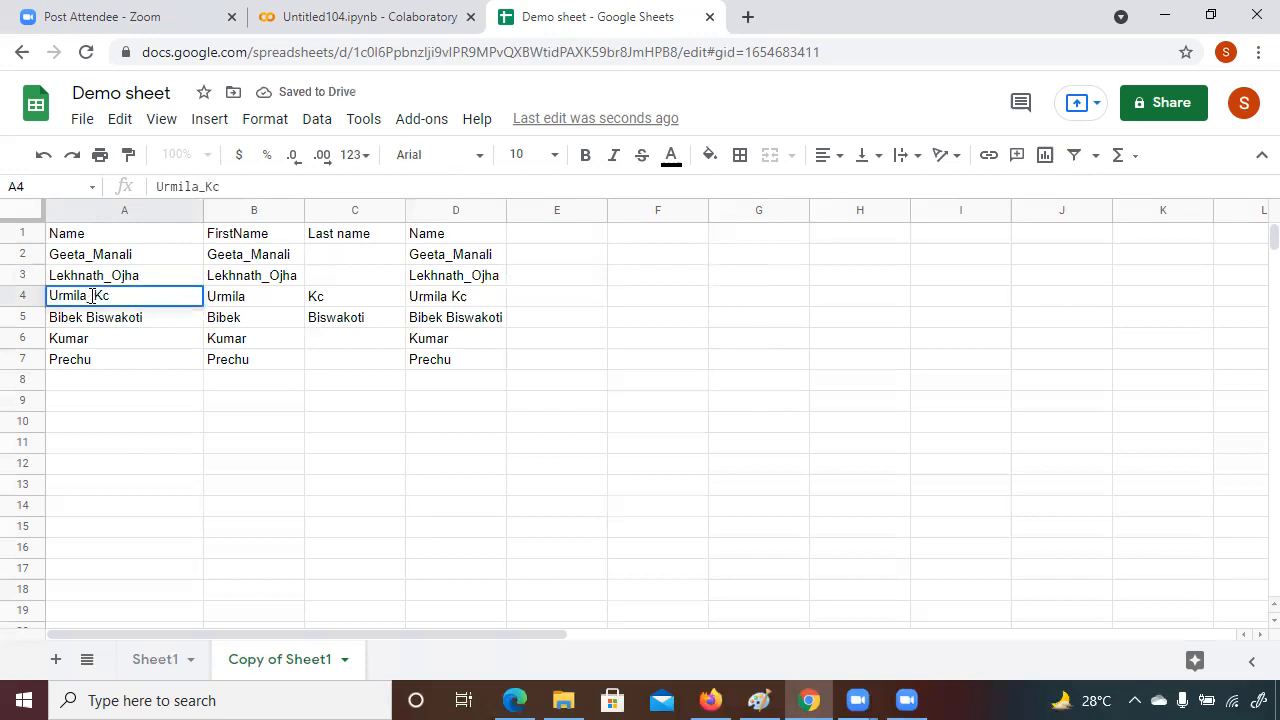
double_click(88, 317)
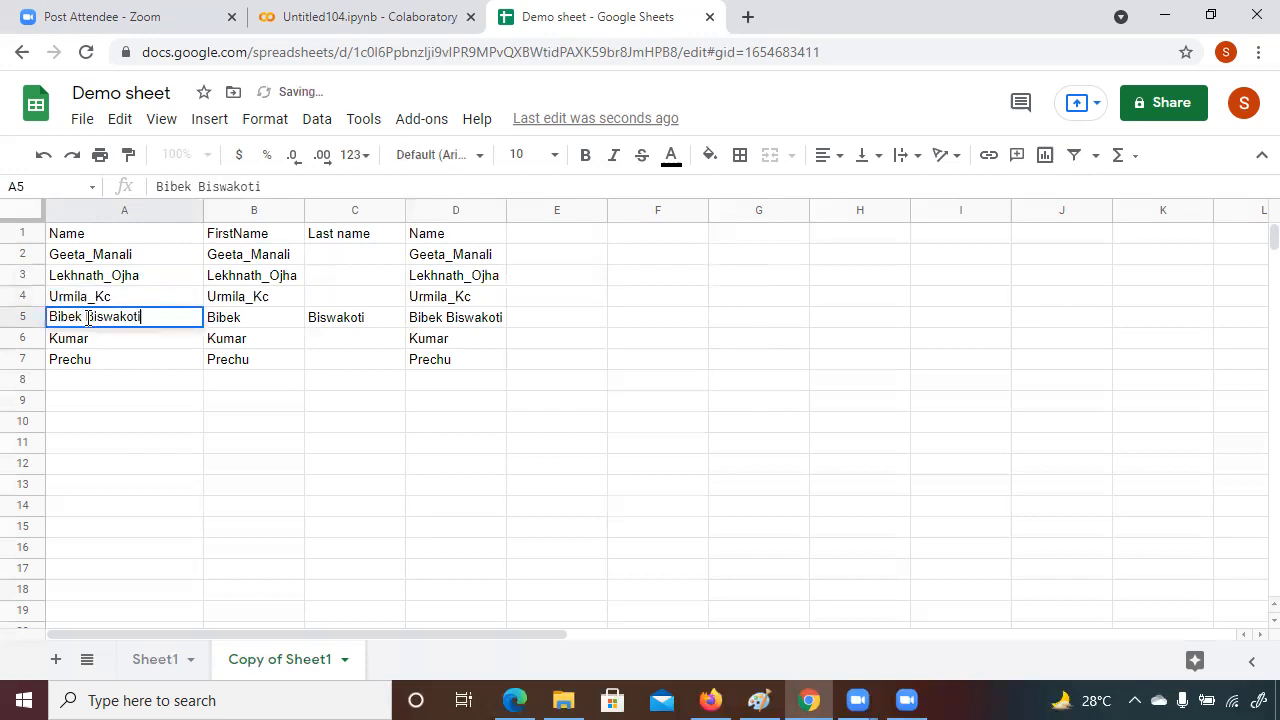
key("BackSpace")
type("_")
left_click(236, 385)
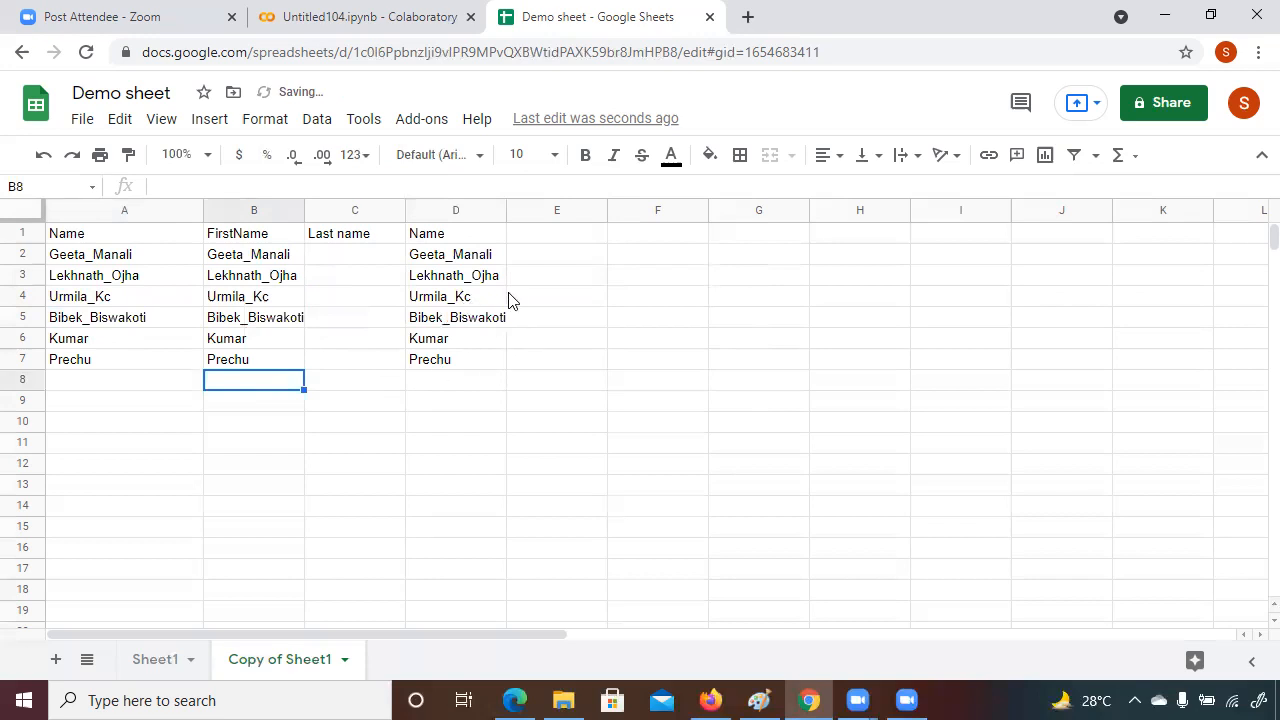
Step: Enter the header "Name" in E1
left_click(521, 240)
type("Name")
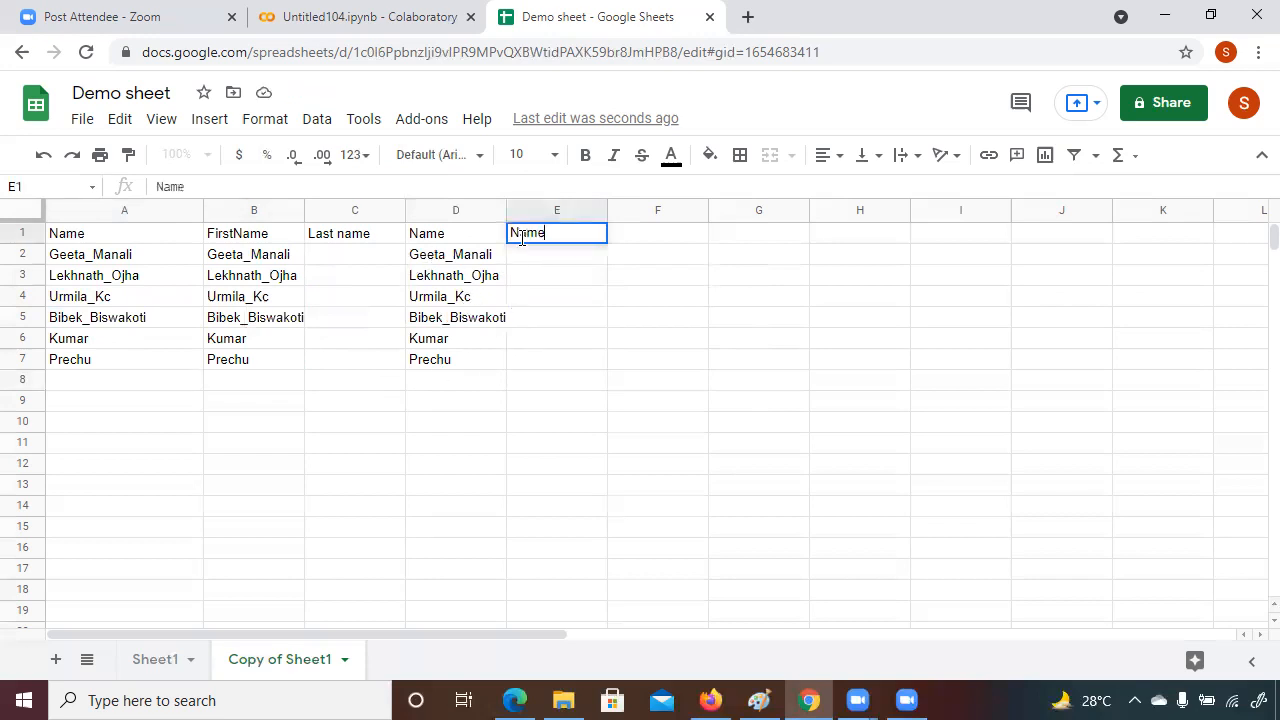
left_click(533, 258)
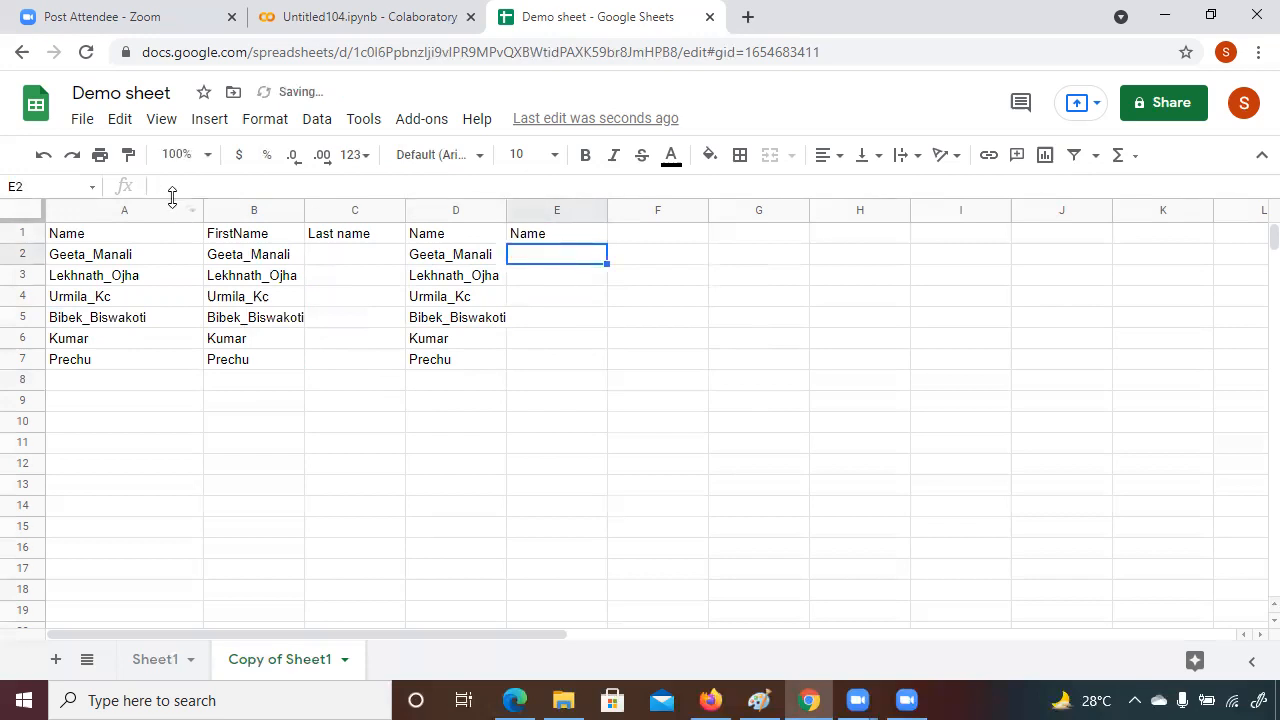
type("Conc")
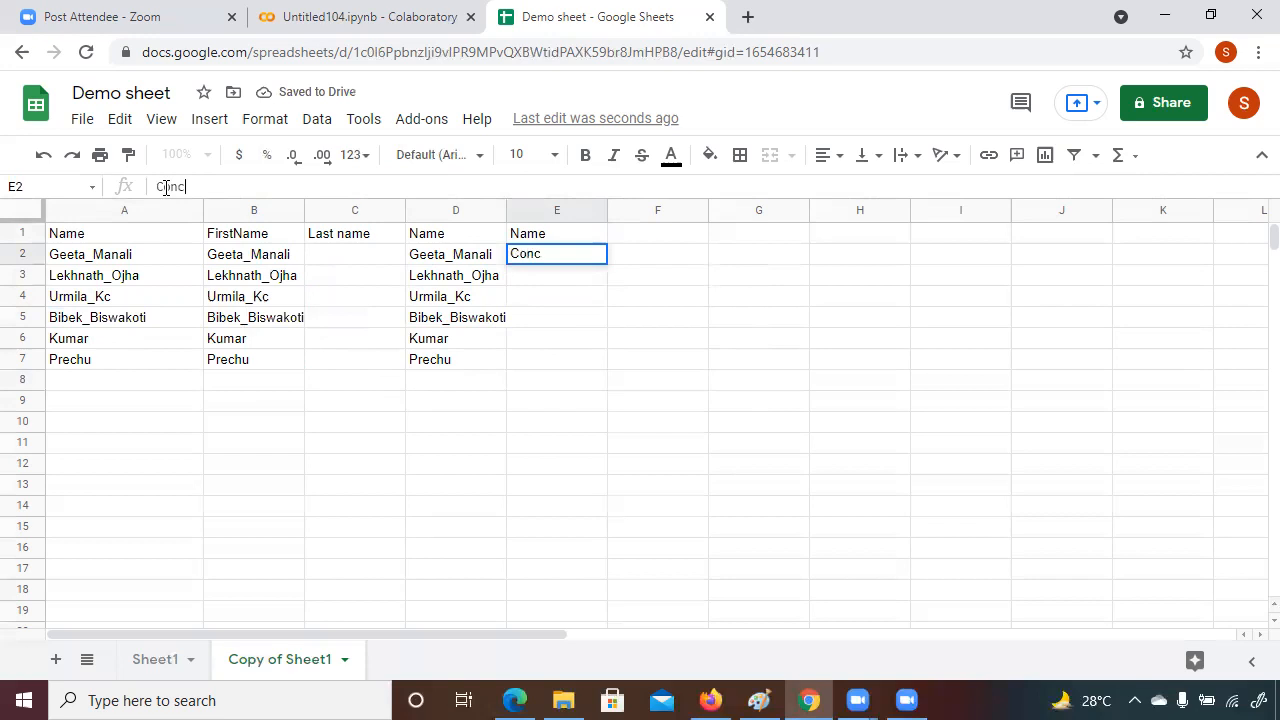
type("=con")
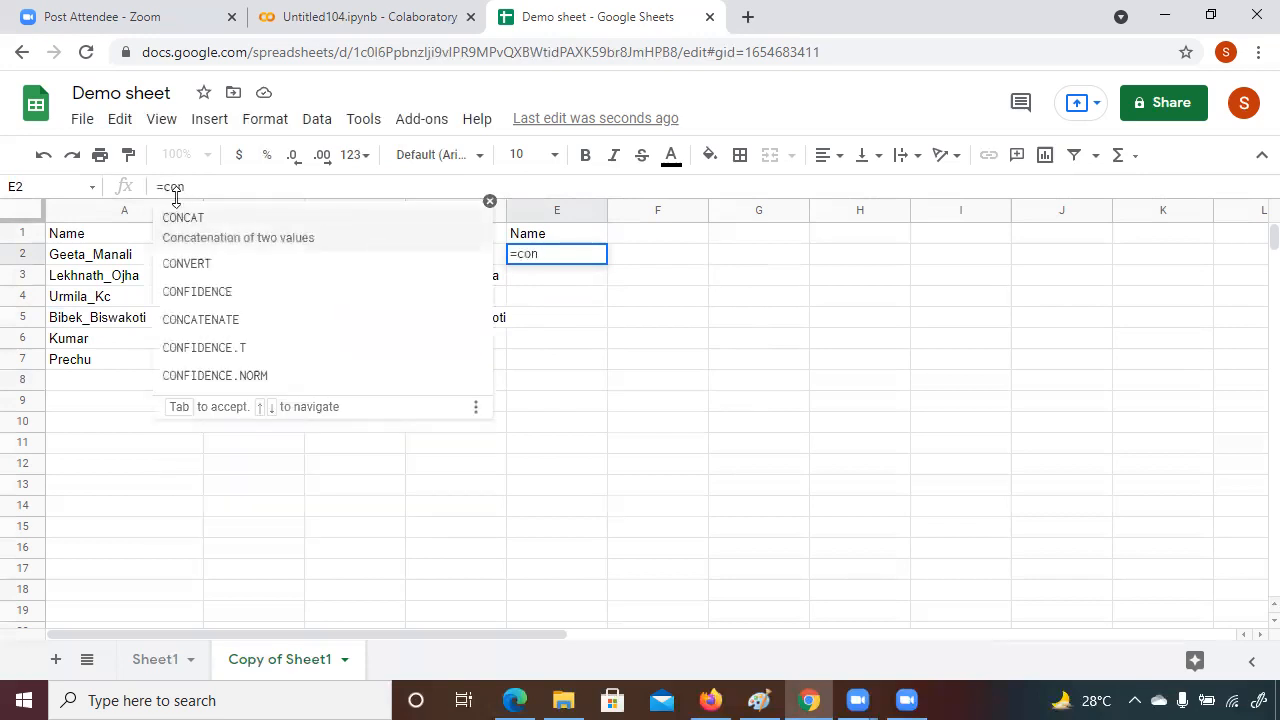
left_click(222, 330)
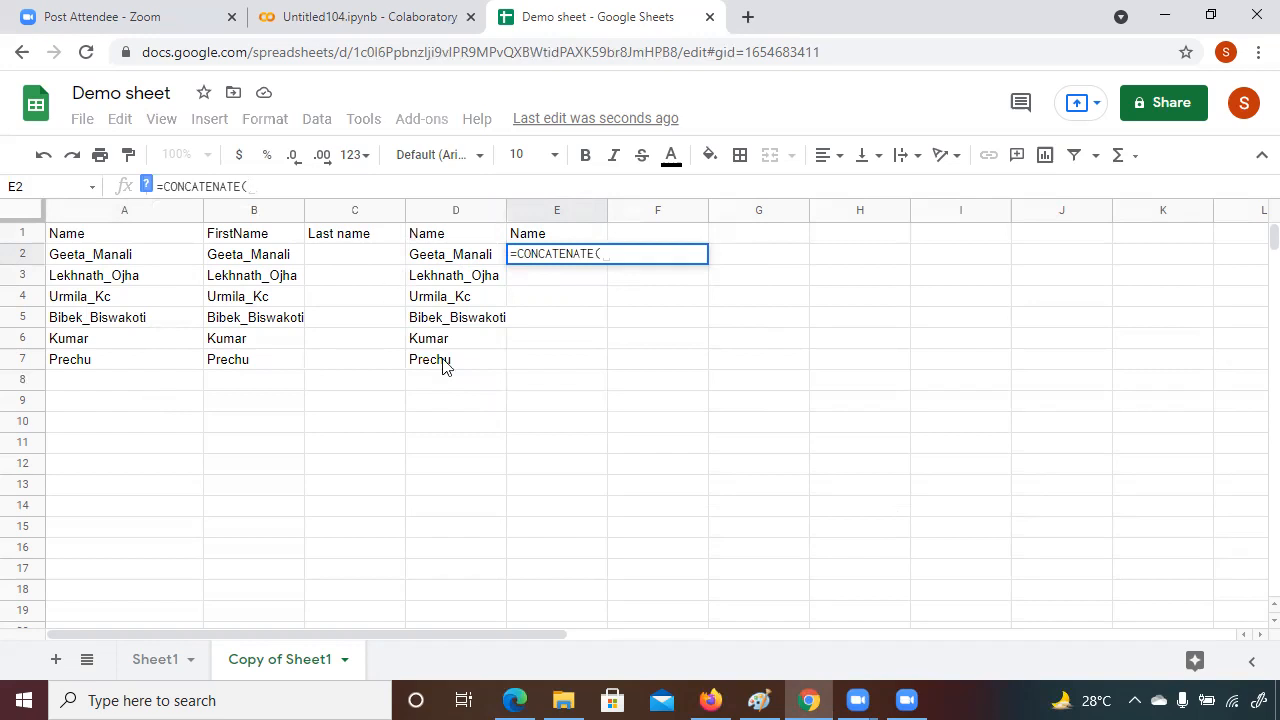
left_click(466, 465)
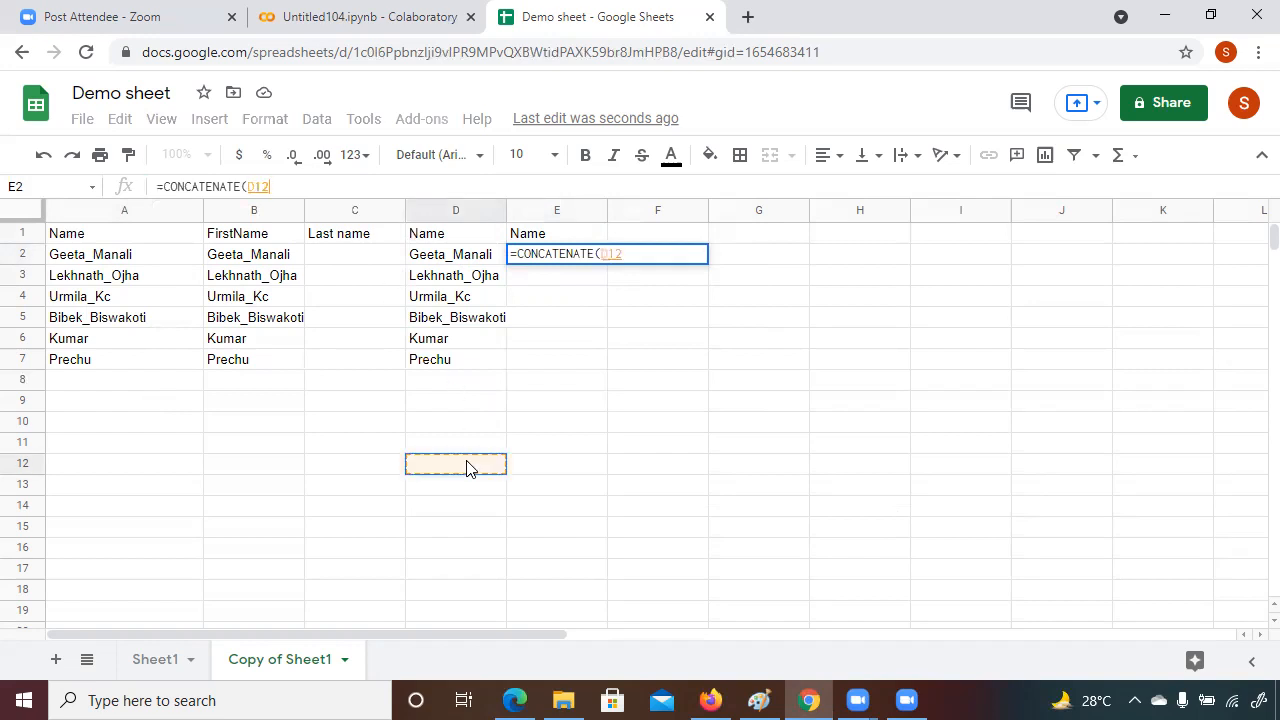
left_click(43, 158)
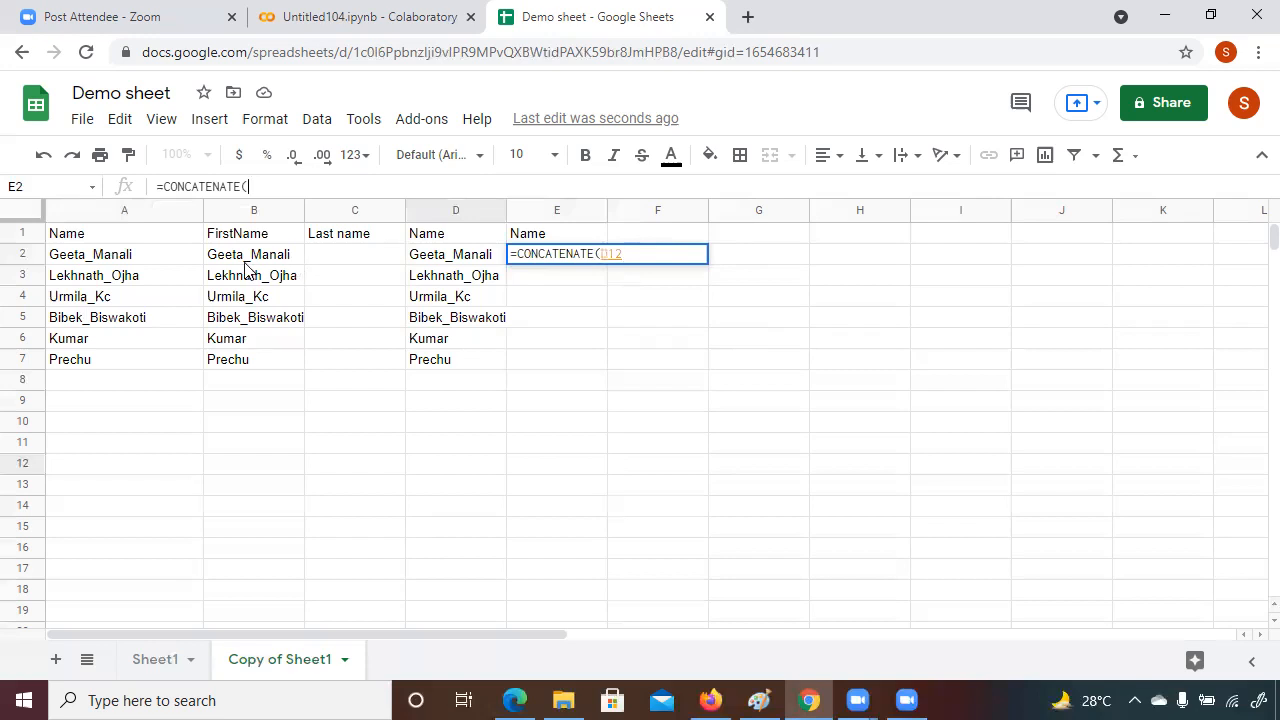
left_click(98, 264)
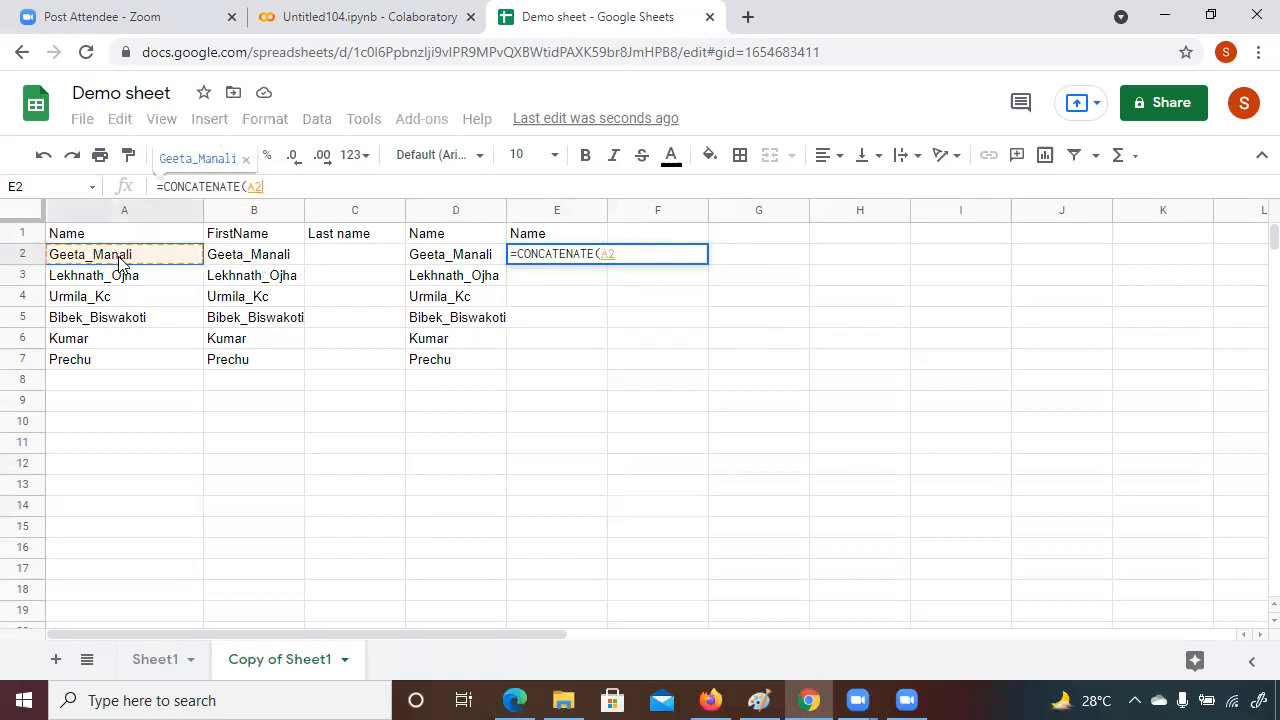
left_click(276, 183)
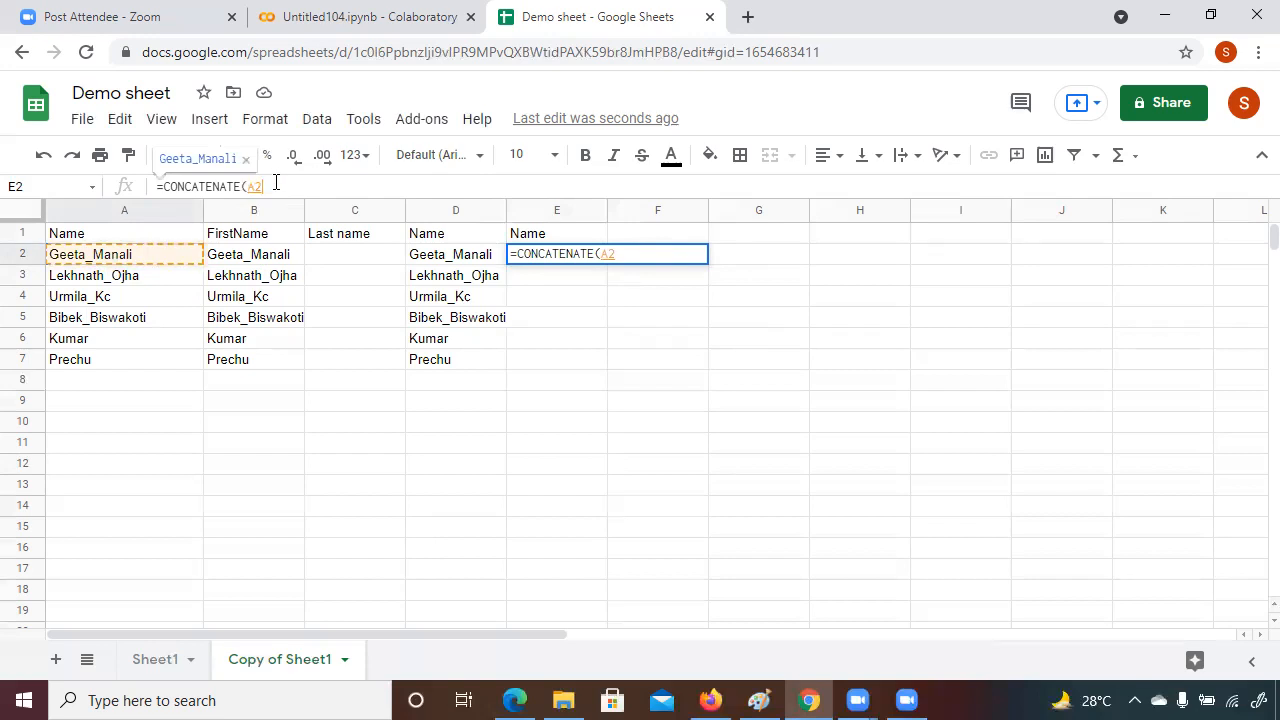
key("BackSpace")
key("BackSpace")
key("BackSpace")
key("BackSpace")
key("BackSpace")
key("BackSpace")
key("BackSpace")
key("BackSpace")
key("BackSpace")
key("BackSpace")
key("BackSpace")
key("BackSpace")
key("BackSpace")
key("BackSpace")
key("BackSpace")
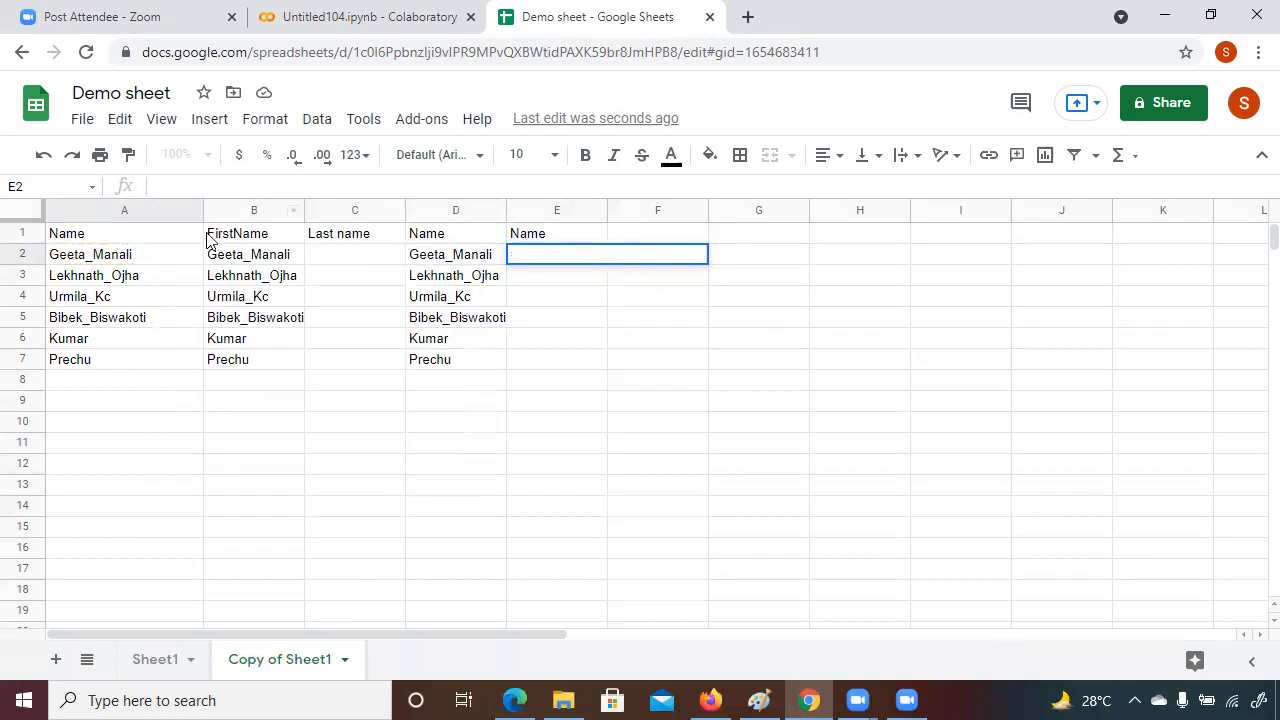
Step: Change the underscores back to spaces in the full names in A2 and A3
left_click(157, 258)
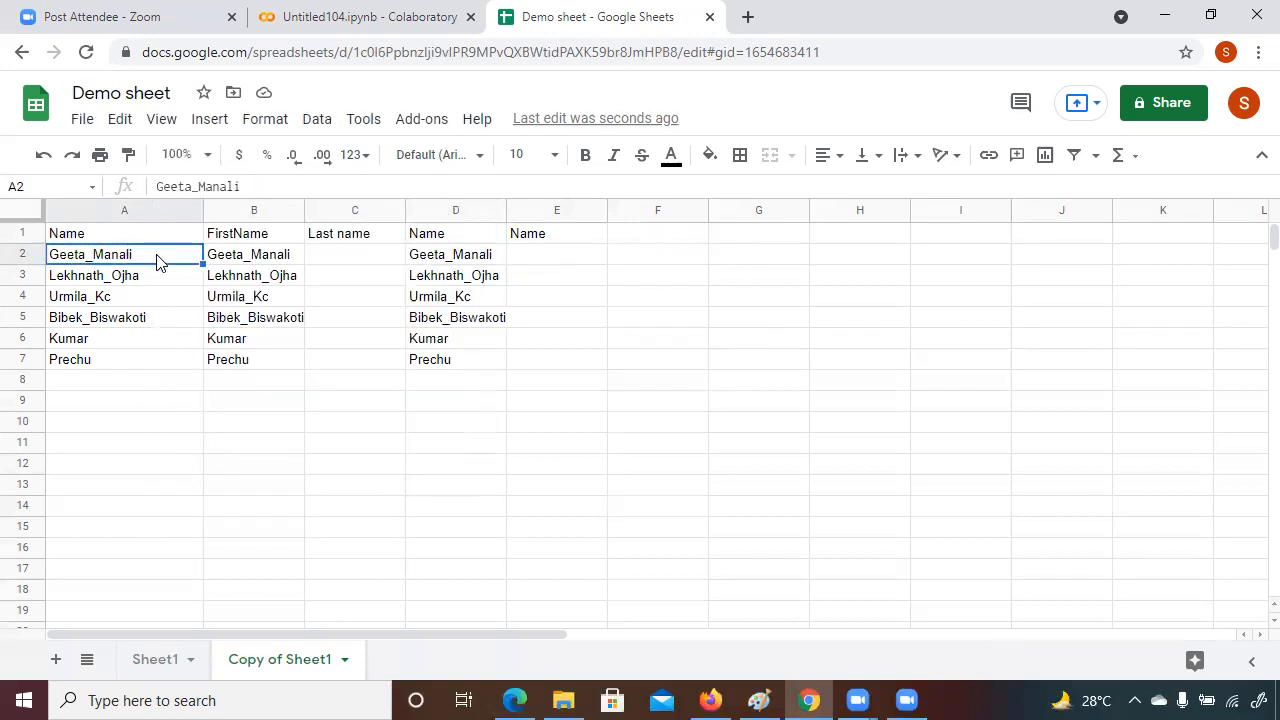
left_click(200, 187)
key("BackSpace")
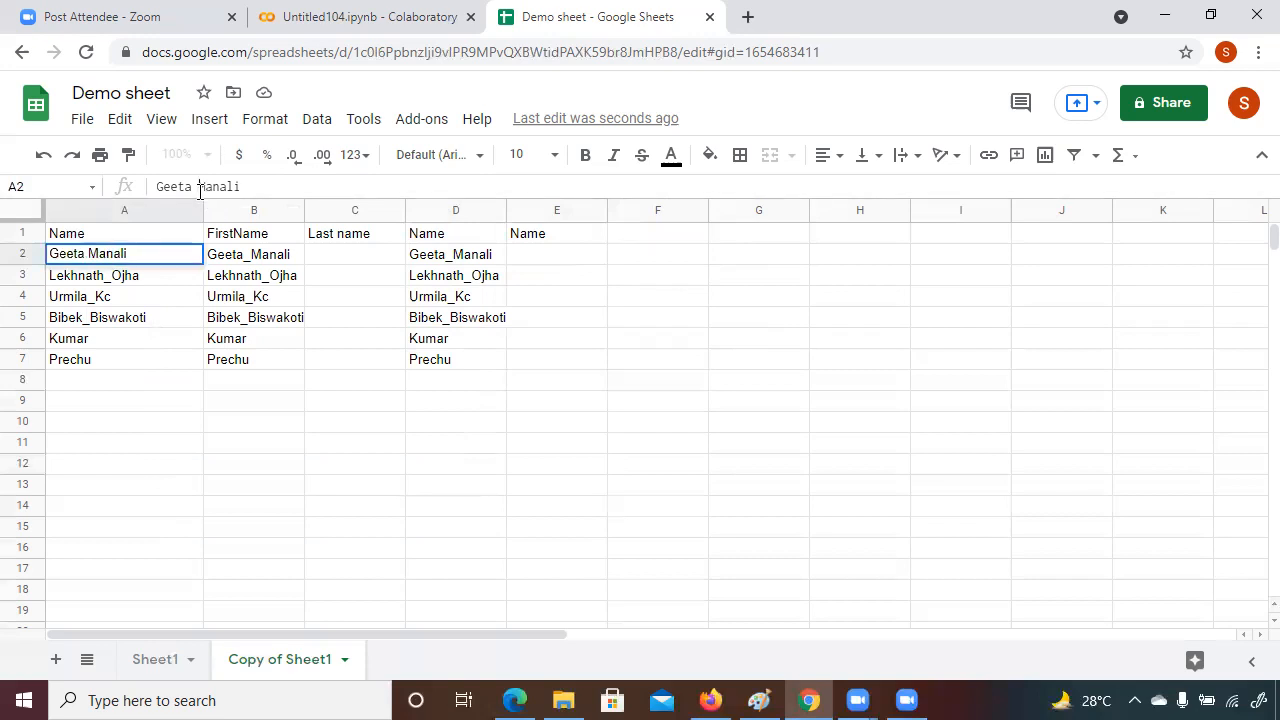
left_click(150, 278)
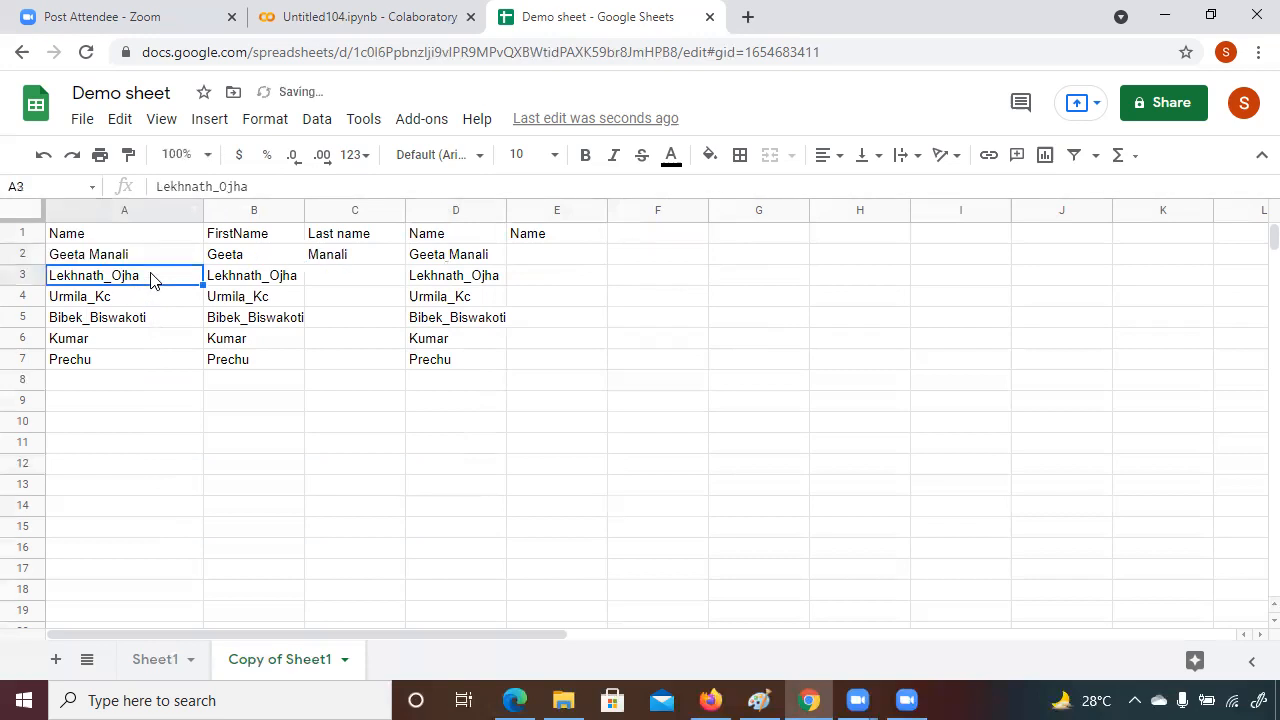
left_click(221, 187)
key("BackSpace")
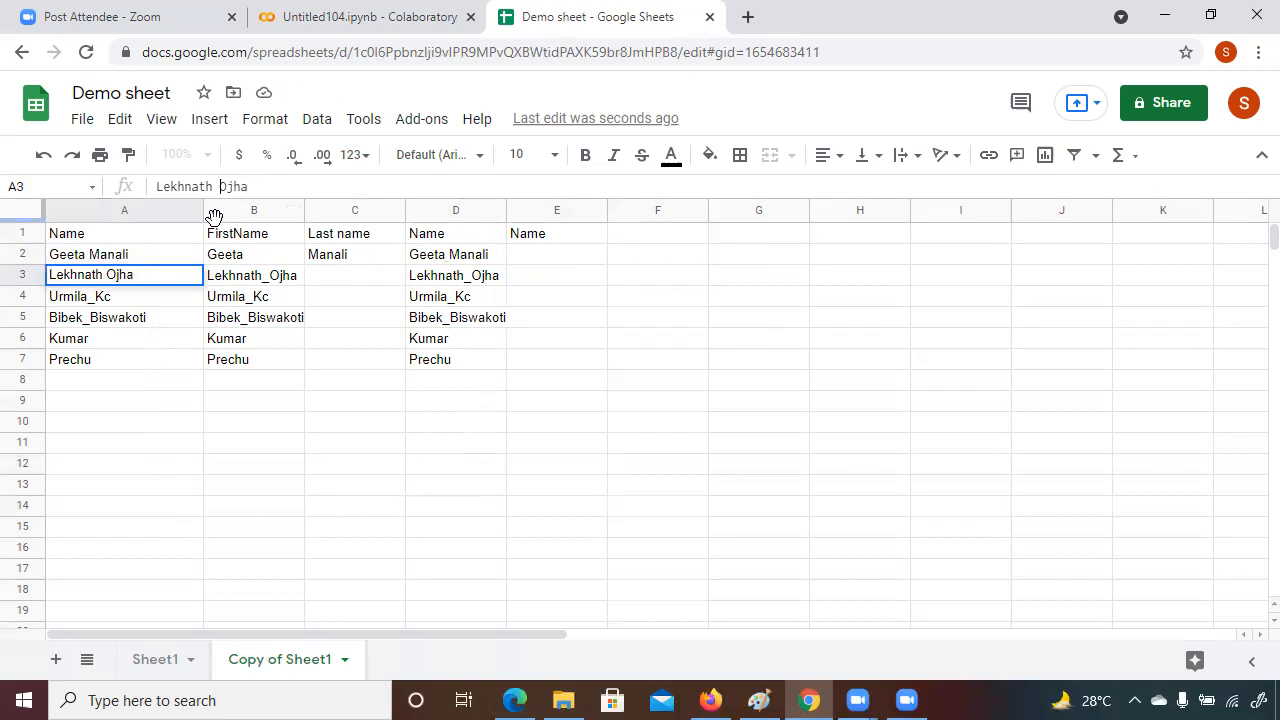
Step: Change the underscores back to spaces in the full names in A4 and A5
left_click(113, 298)
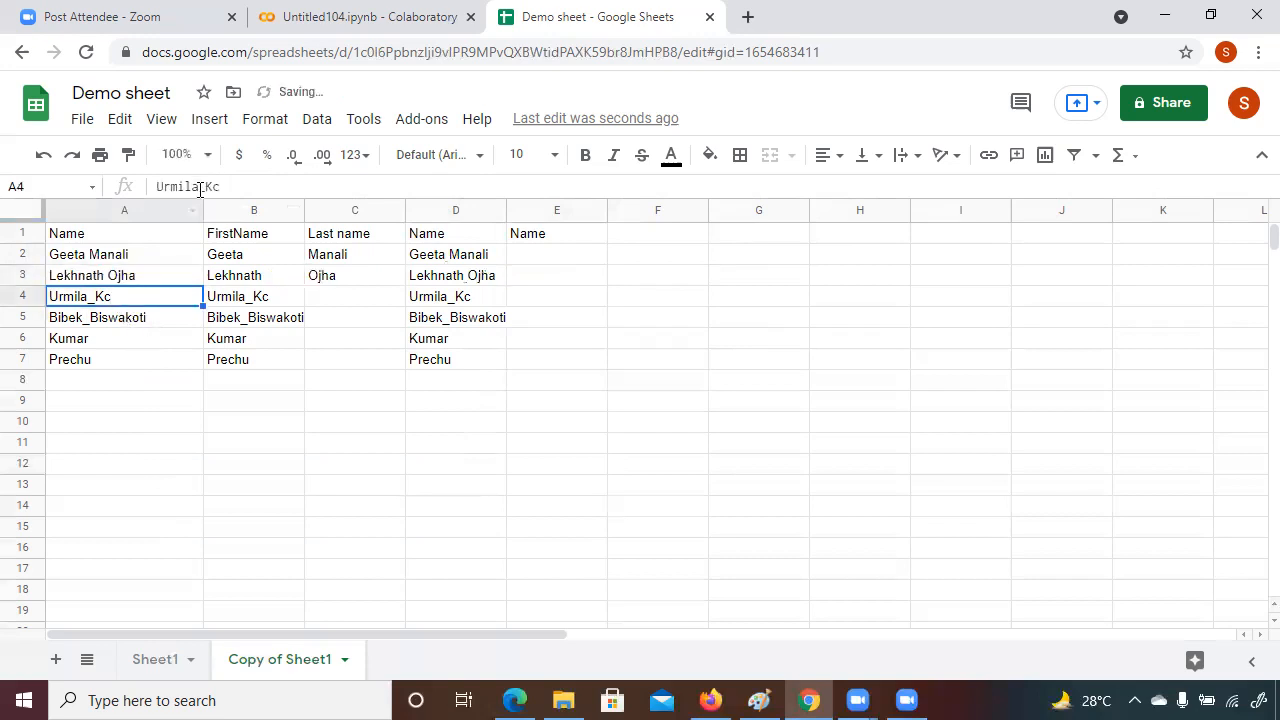
left_click(205, 190)
key("BackSpace")
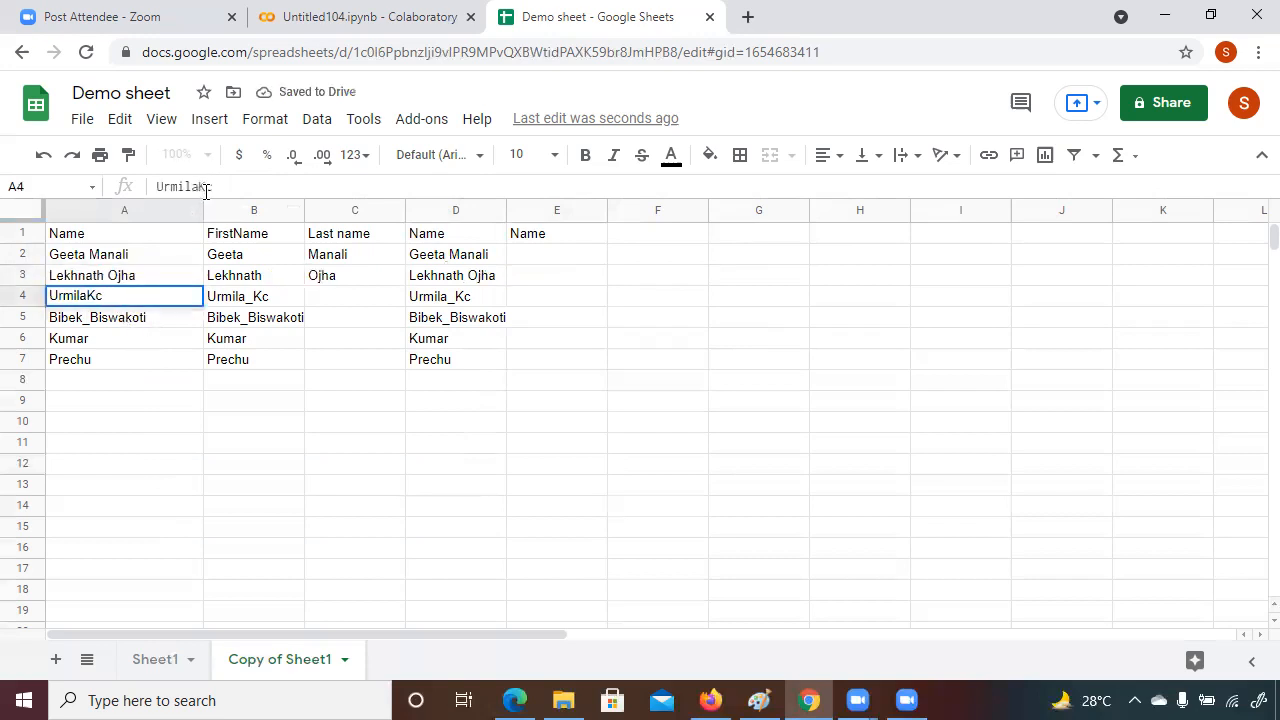
left_click(130, 321)
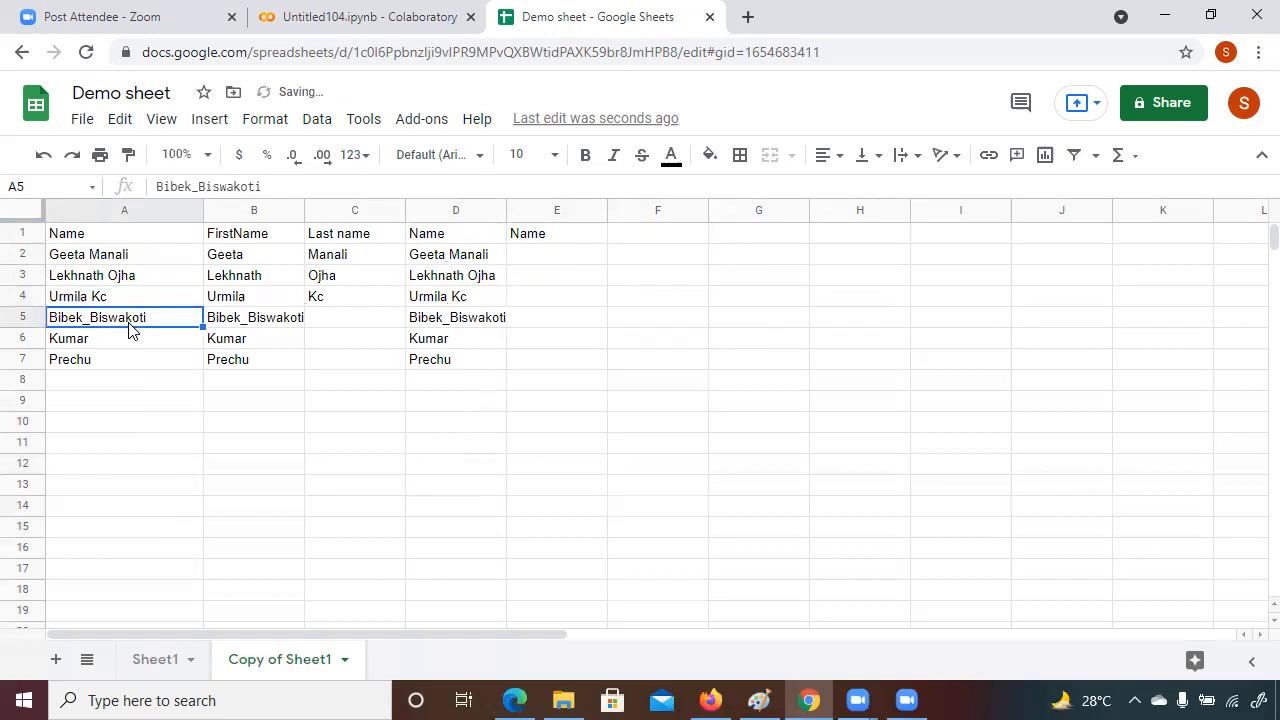
left_click(200, 187)
key("BackSpace")
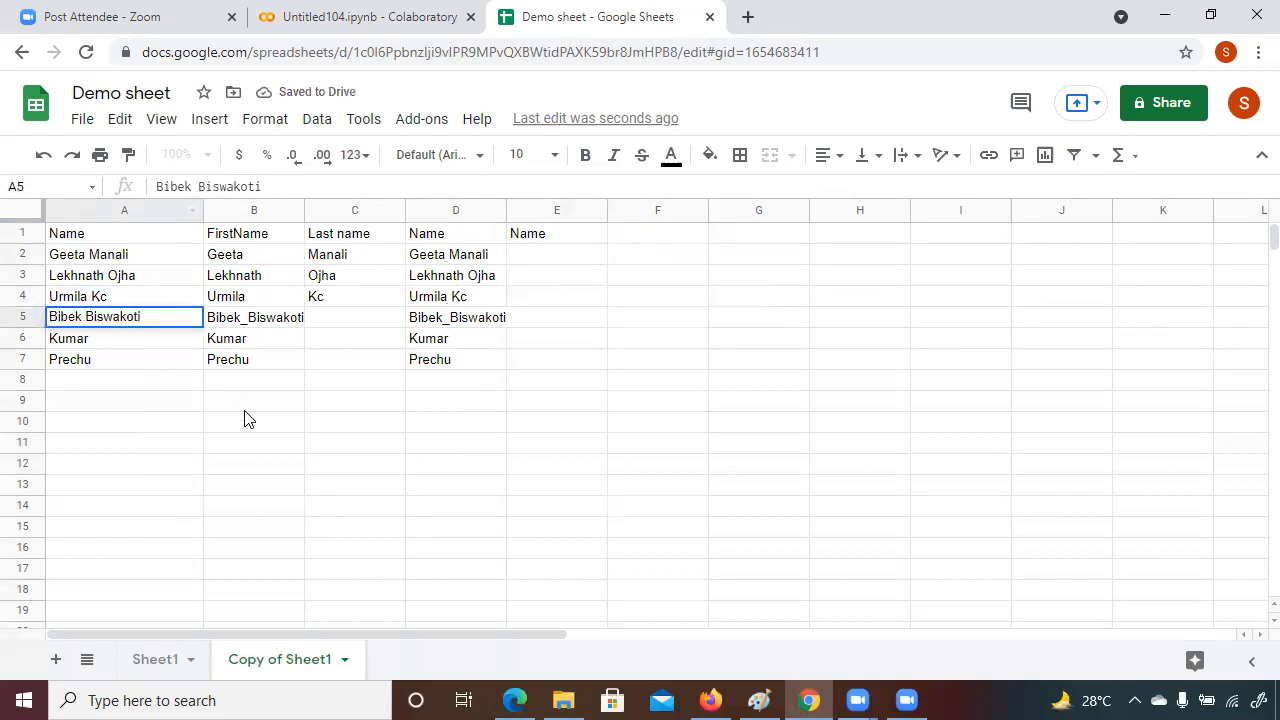
left_click(248, 415)
left_click(530, 470)
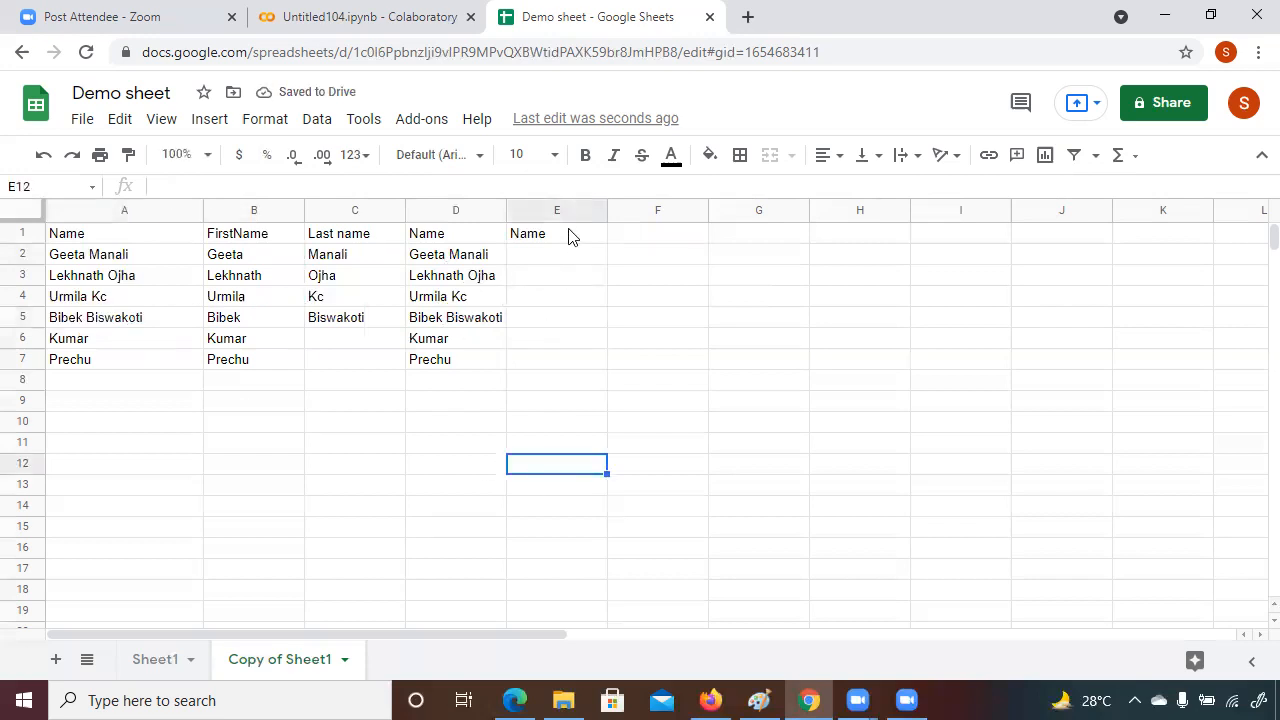
left_click(188, 668)
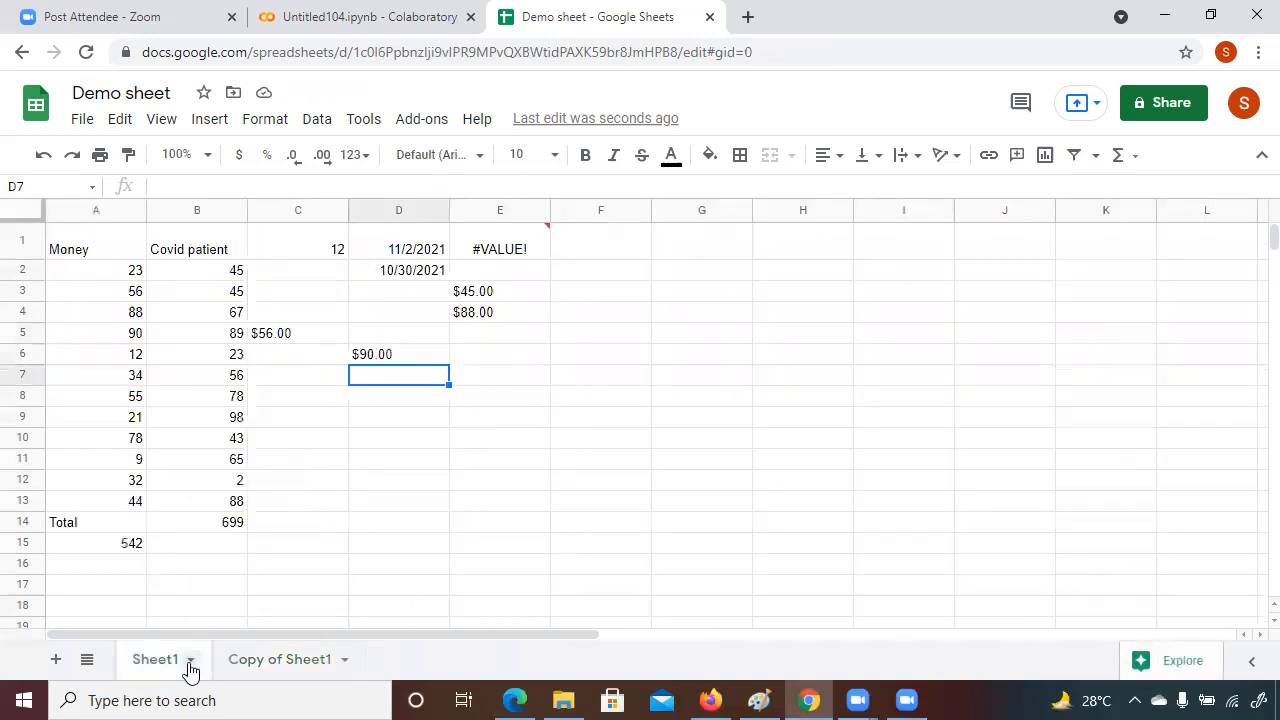
left_click(189, 662)
mouse_move(193, 447)
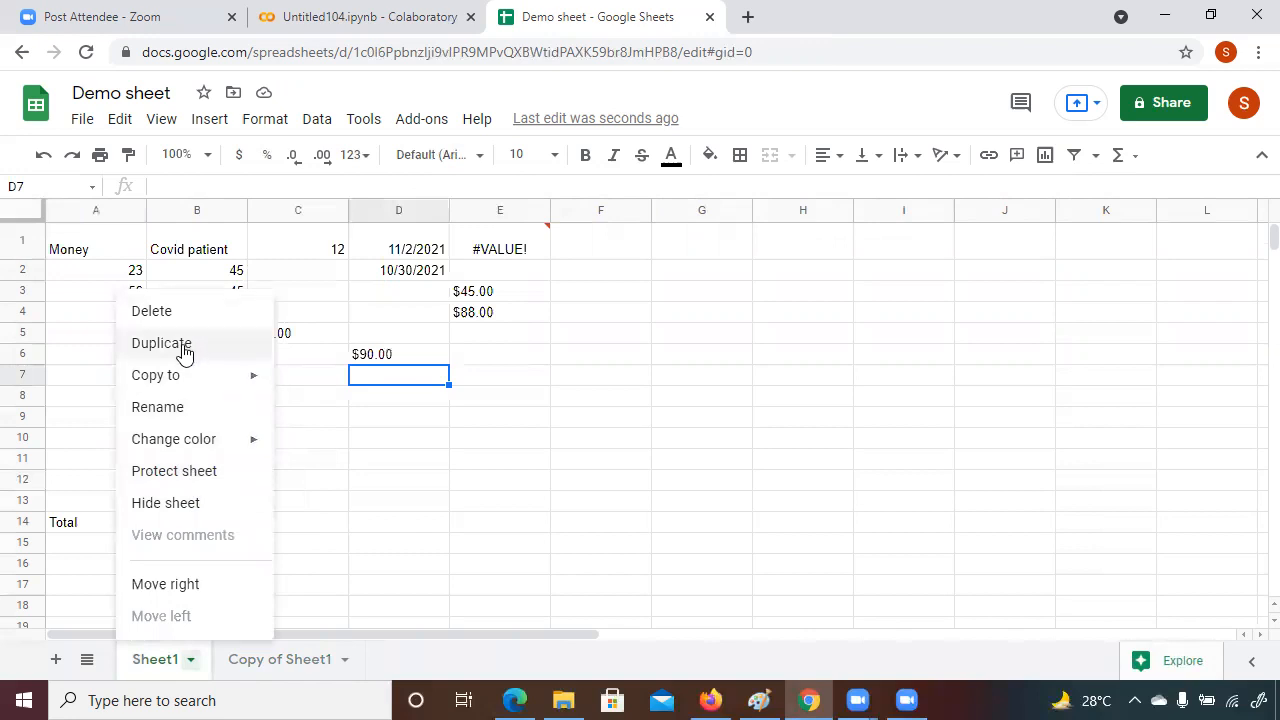
Step: Duplicate the "Copy of Sheet1" sheet
left_click(316, 661)
left_click(344, 660)
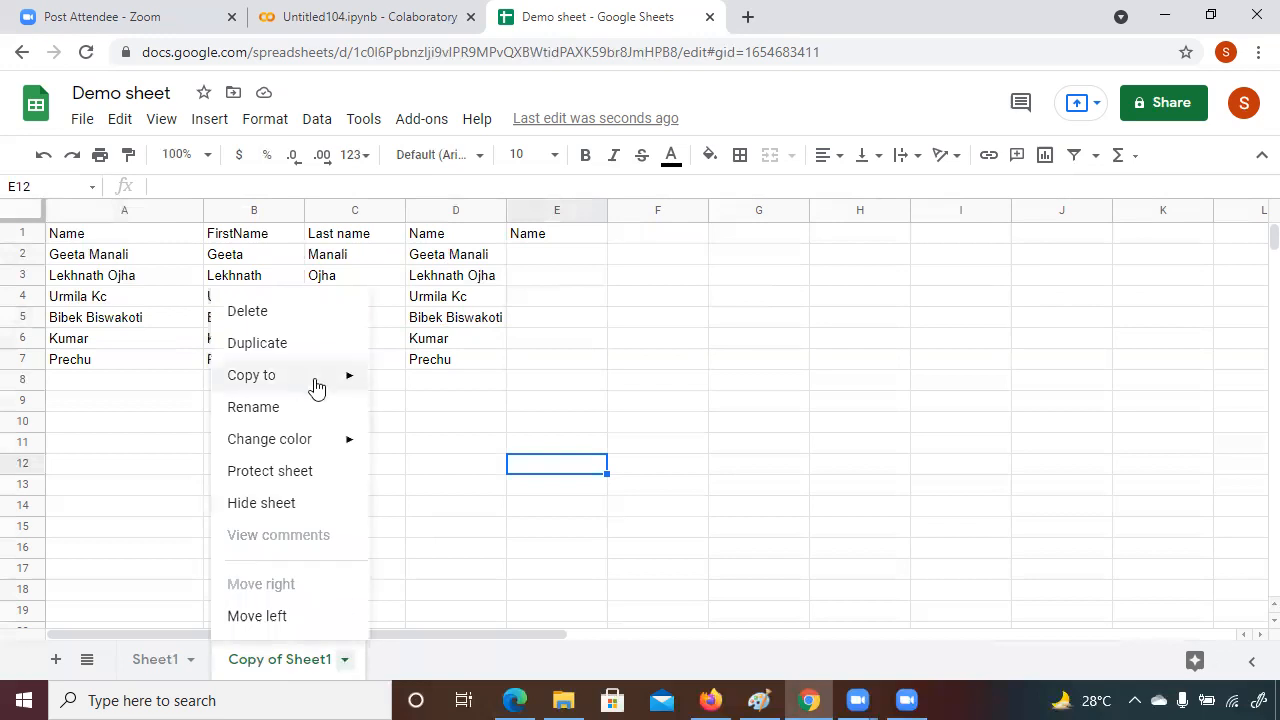
left_click(296, 356)
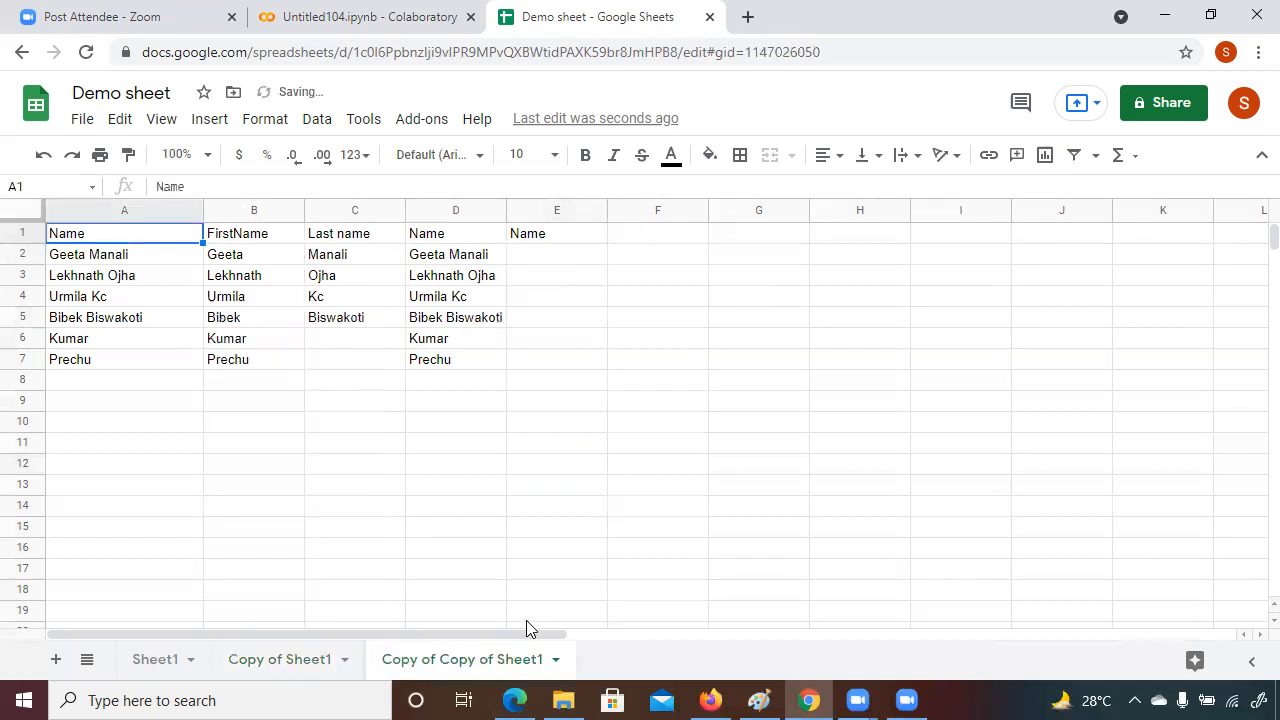
Step: Clear the split first and last names from B2:C5 and B6:B7 on the duplicated sheet
left_click(250, 260)
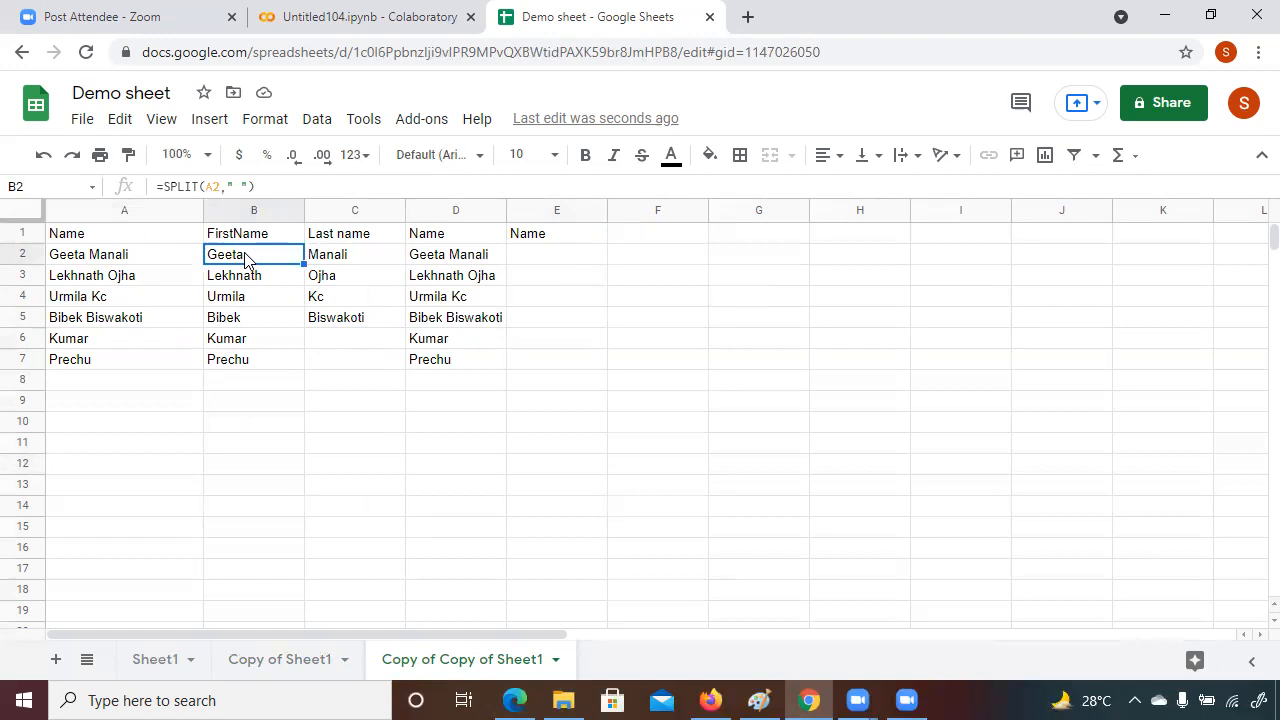
left_click(316, 262, "shift")
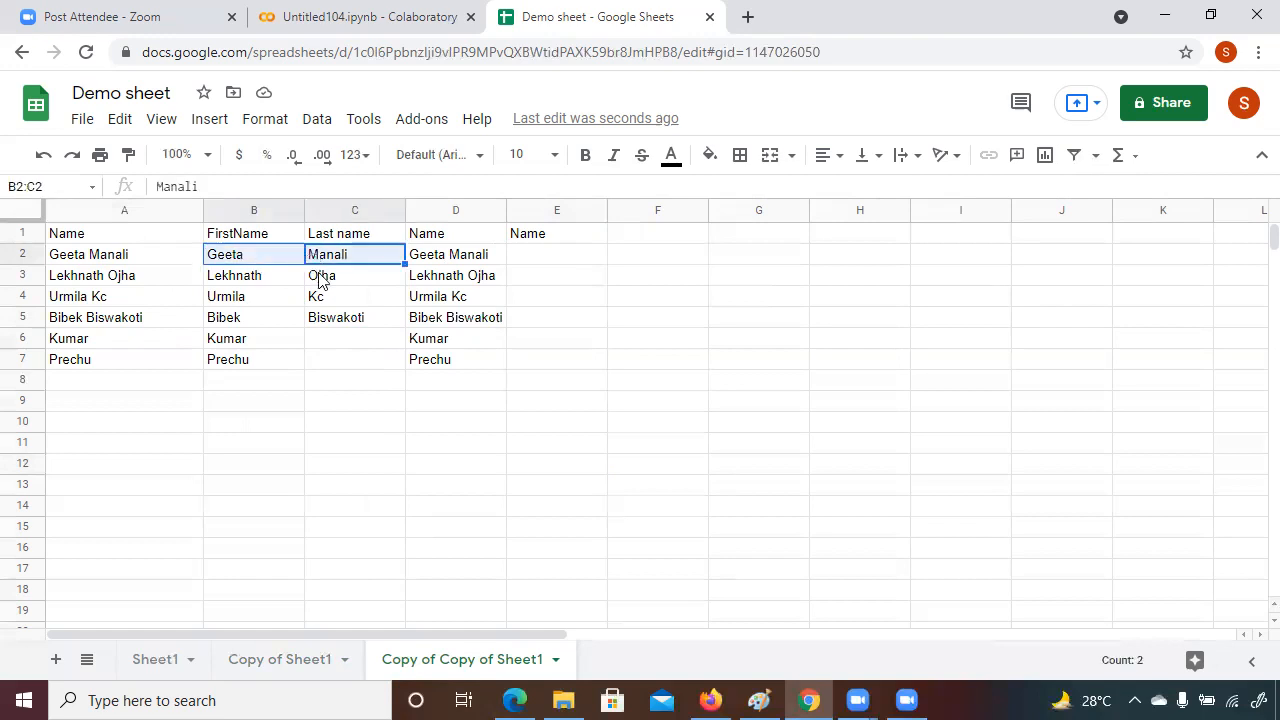
left_click(320, 280, "ctrl")
left_click(322, 318, "ctrl")
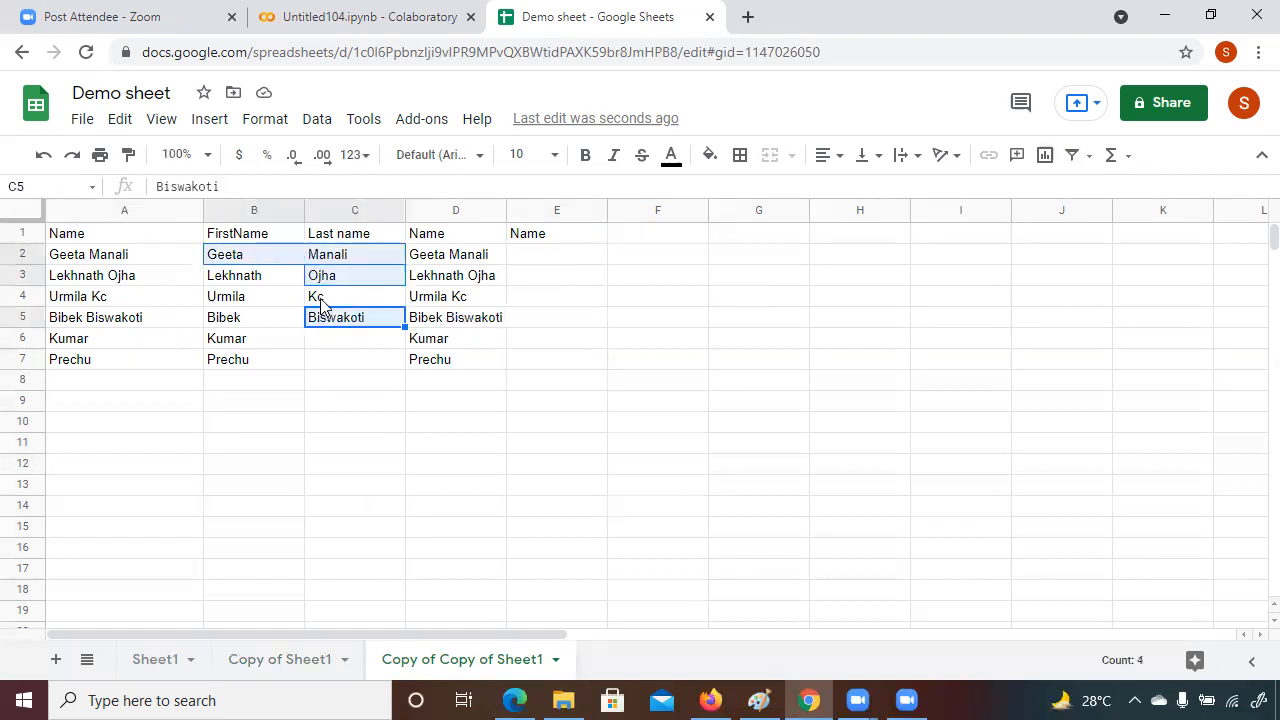
left_click(322, 300, "ctrl")
left_click(248, 277, "ctrl")
left_click(236, 296, "ctrl+shift")
left_click(238, 320, "ctrl+shift")
left_click(240, 337, "ctrl+shift")
left_click(240, 358, "ctrl+shift")
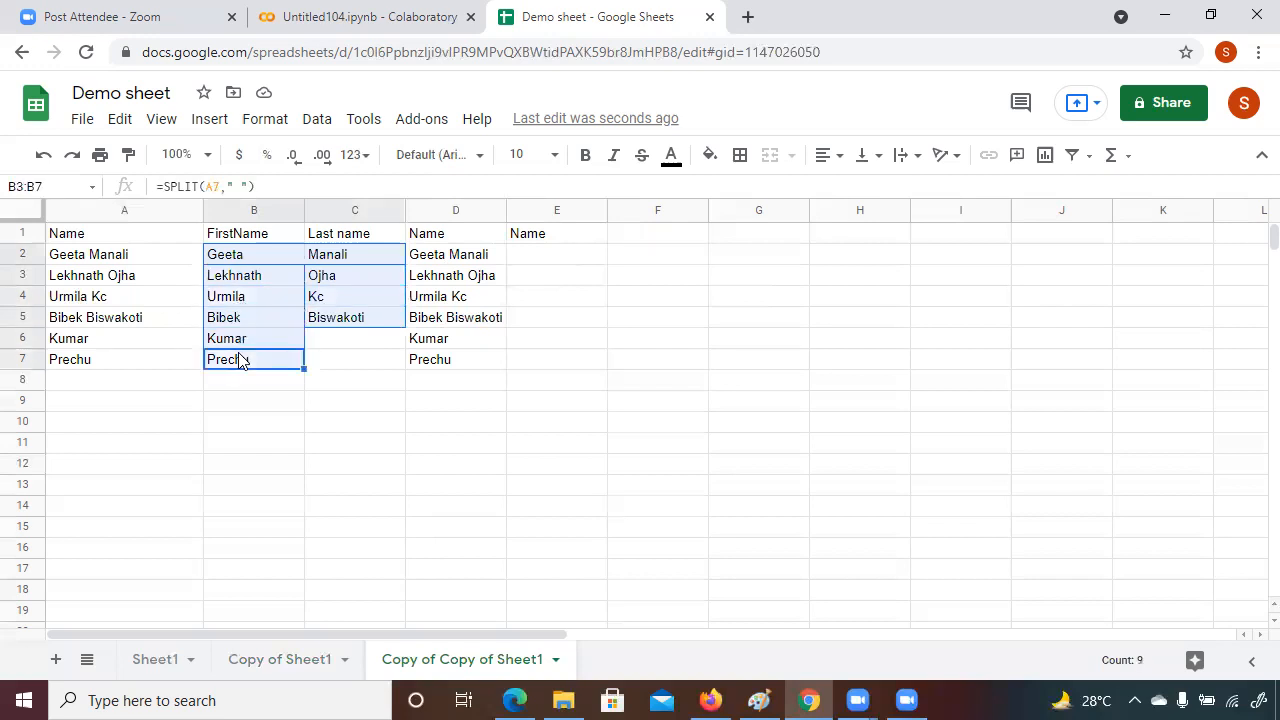
key("Delete")
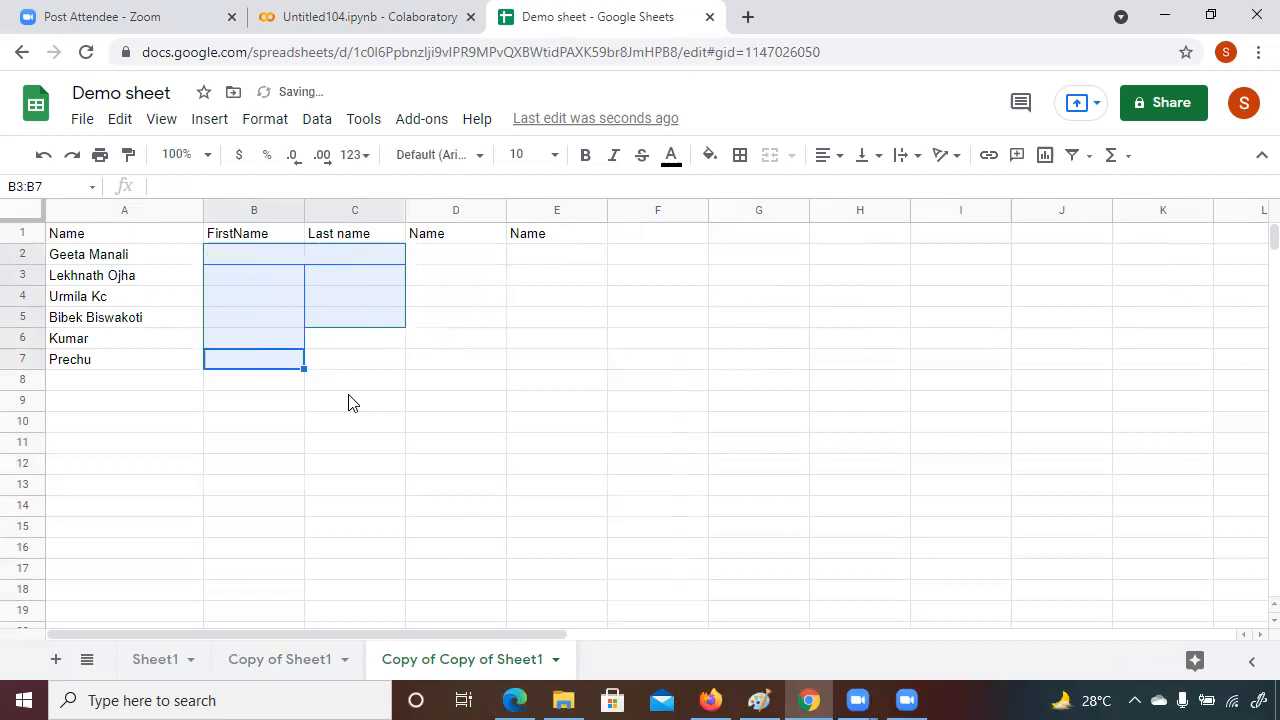
Step: Replace the space with an underscore in the full names in A2 and A3
left_click(350, 402)
left_click(93, 256)
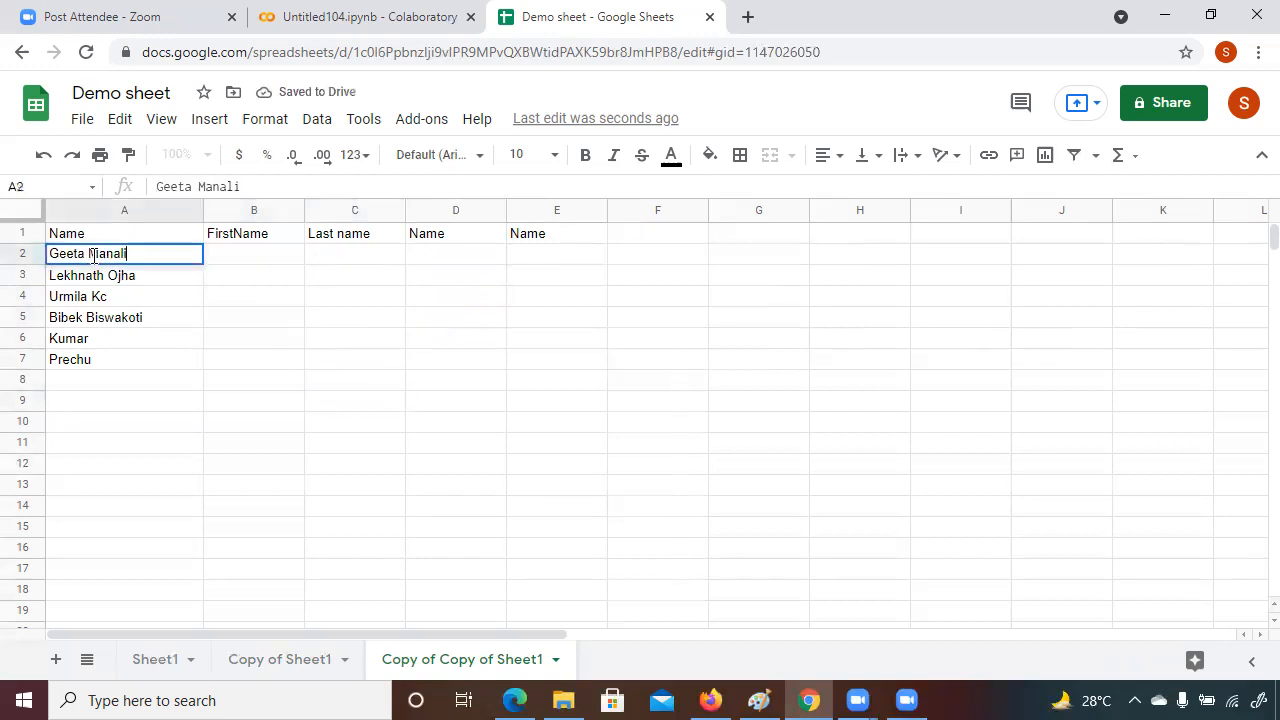
double_click(90, 256)
key("BackSpace")
type("_")
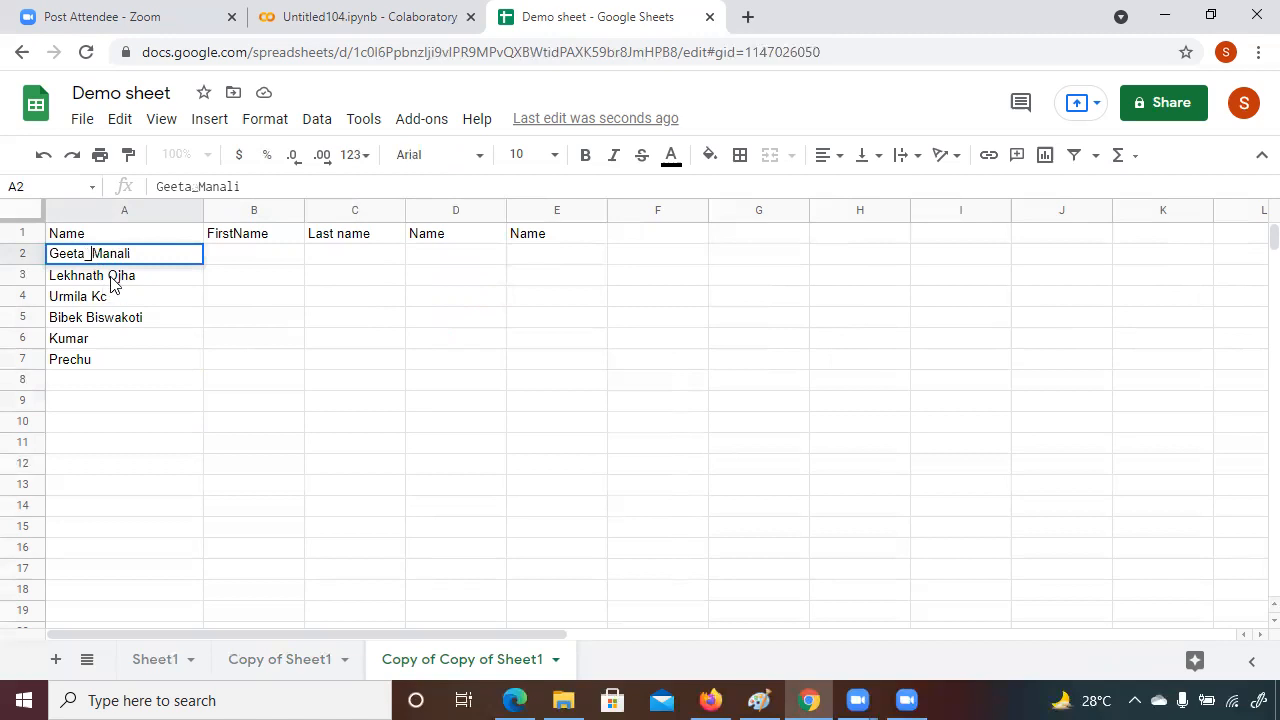
double_click(112, 275)
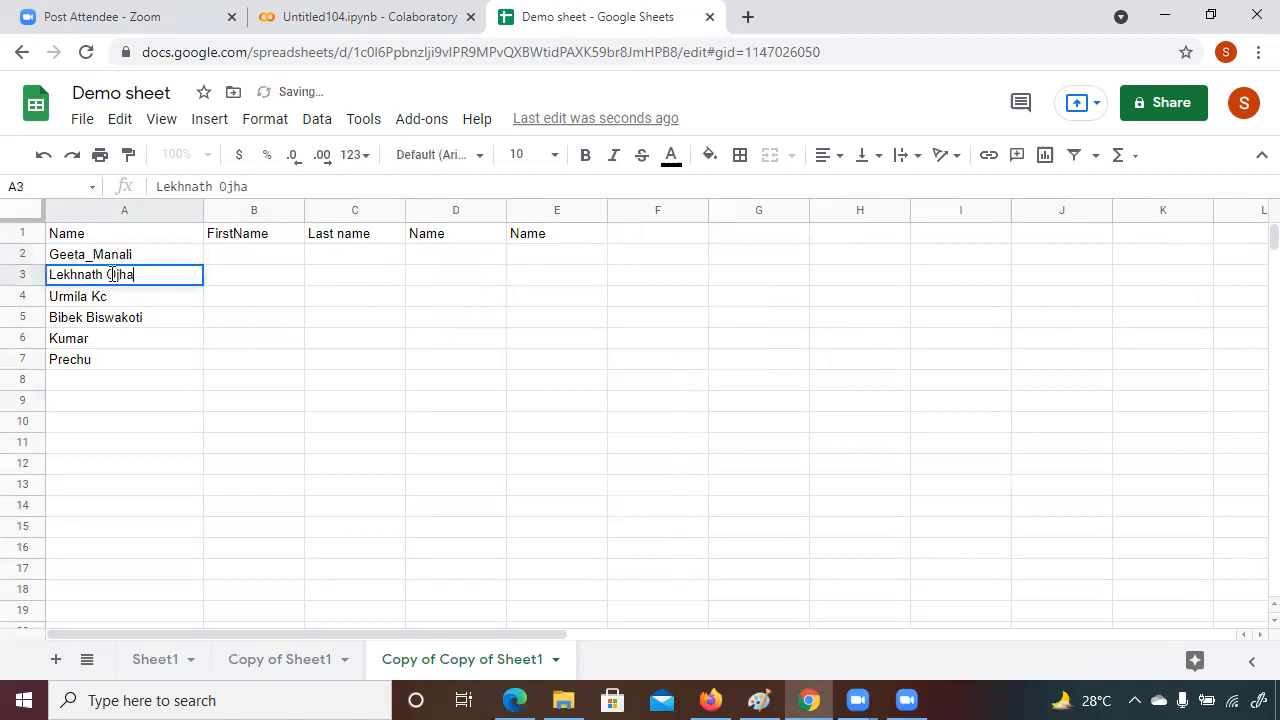
key("BackSpace")
type("_")
Step: Replace the space with an underscore in the full names in A4 and A5, dropping the last letter of A5
double_click(94, 295)
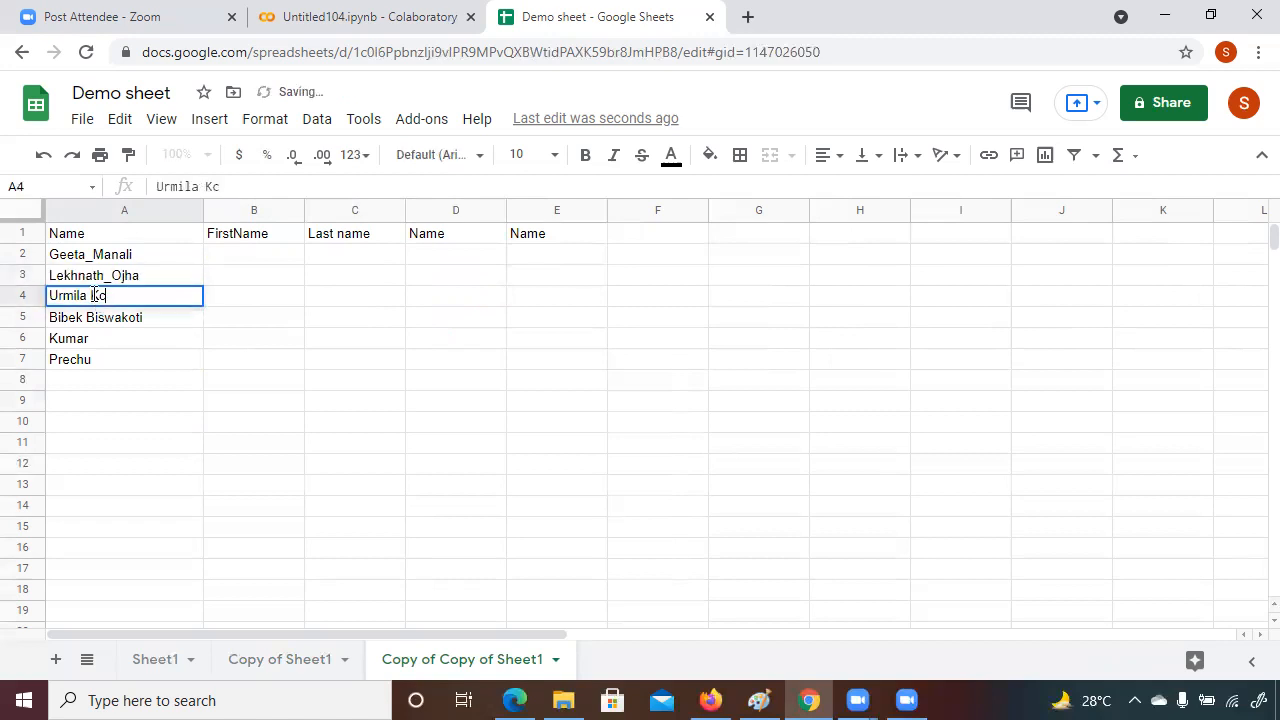
key("BackSpace")
type("_")
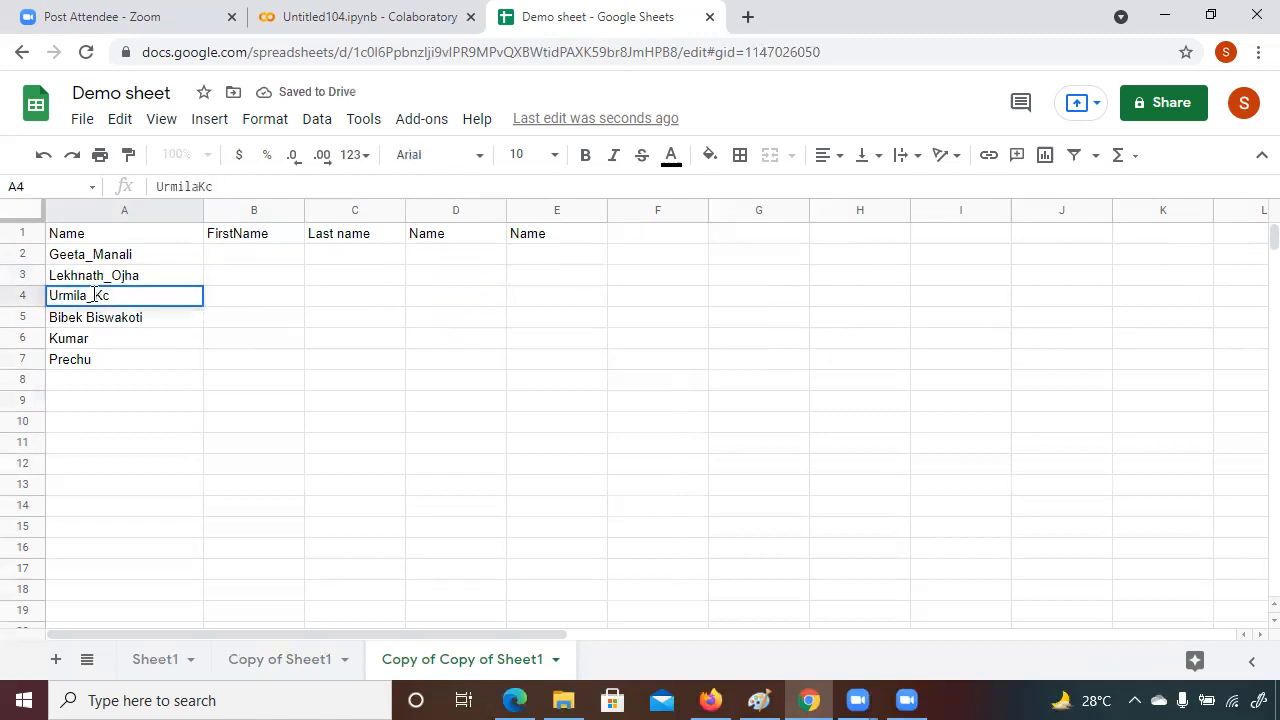
double_click(88, 317)
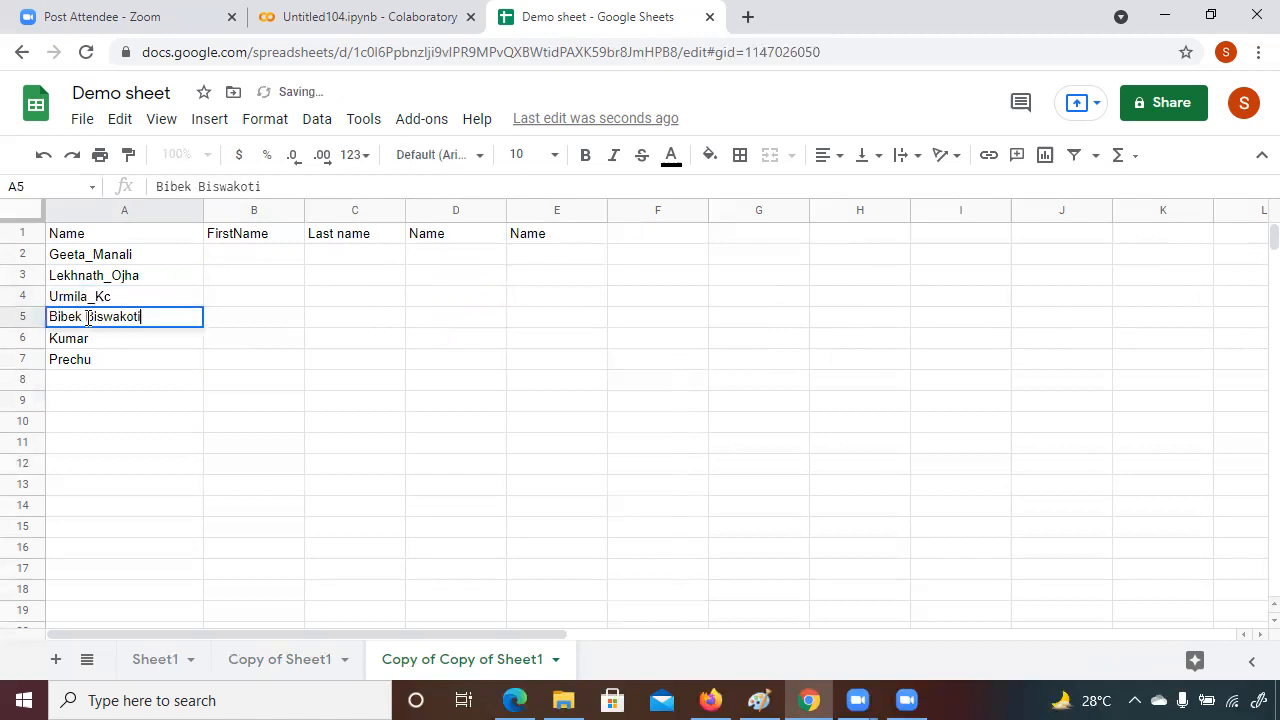
key("BackSpace")
type("_")
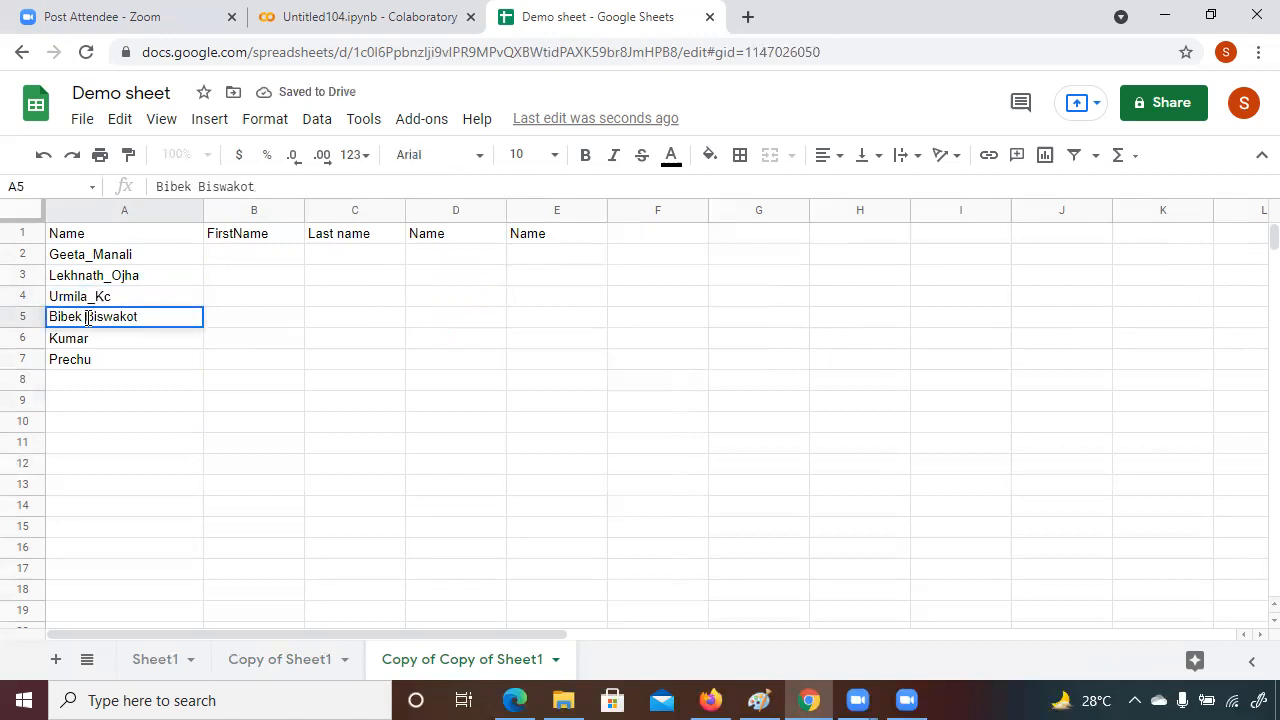
key("BackSpace")
type("_")
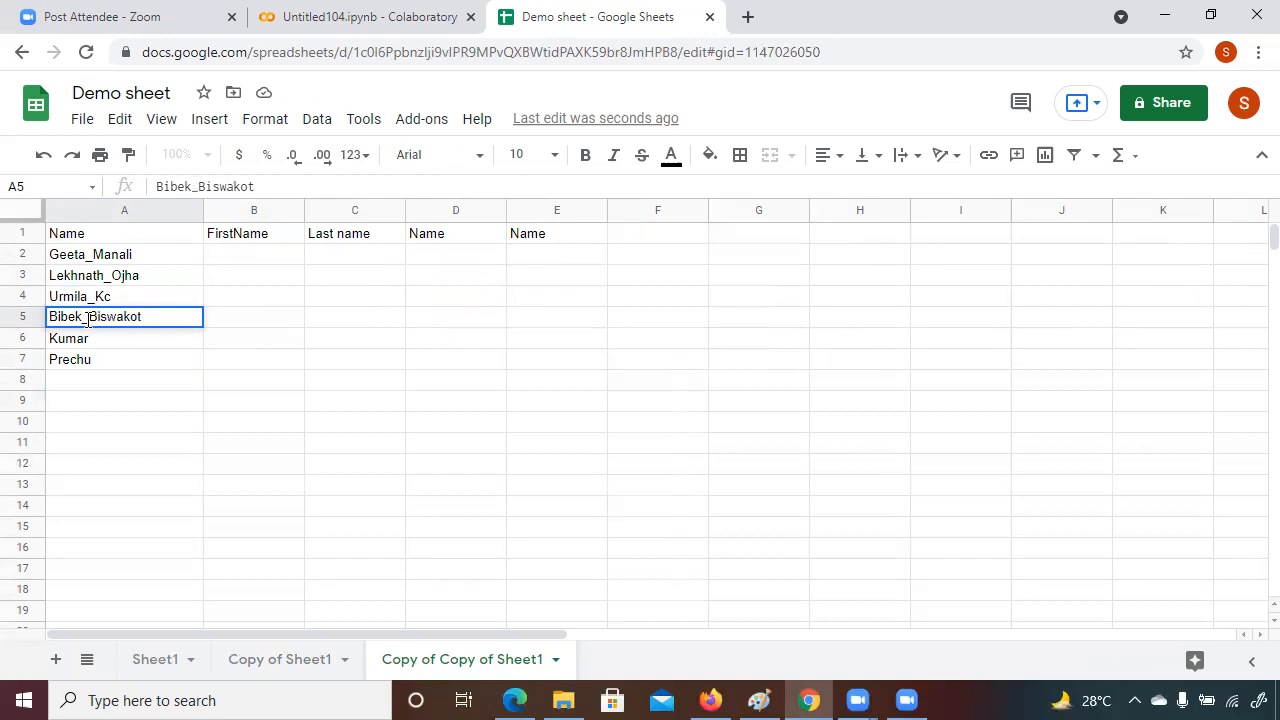
left_click(281, 366)
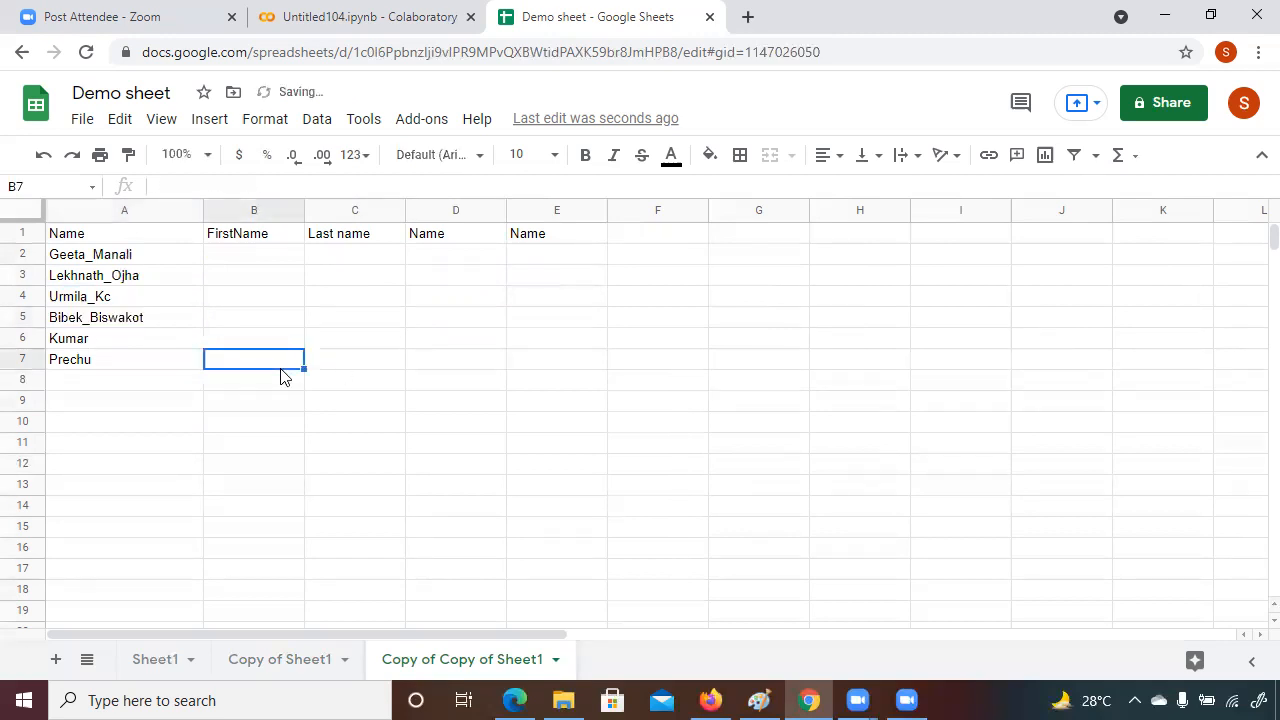
Step: Enter the formula =SPLIT(A2,"_") in B2 to split the name at the underscore
left_click(240, 262)
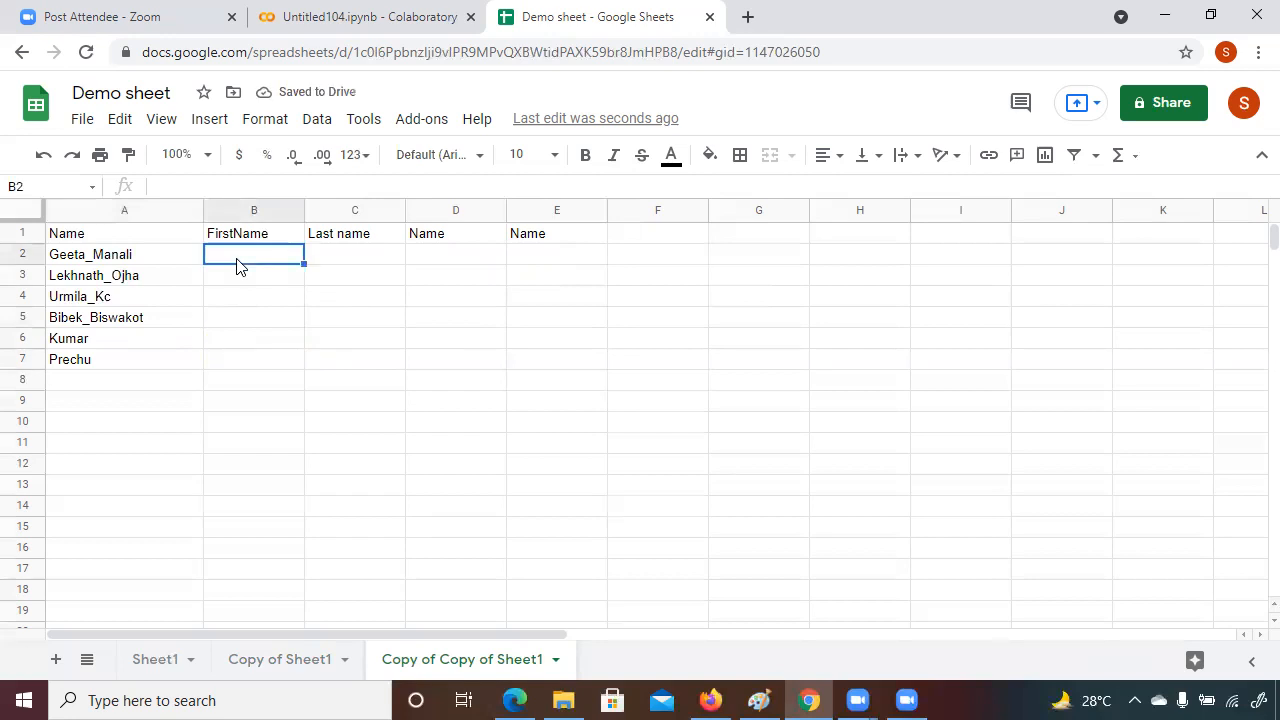
left_click(167, 184)
type("=")
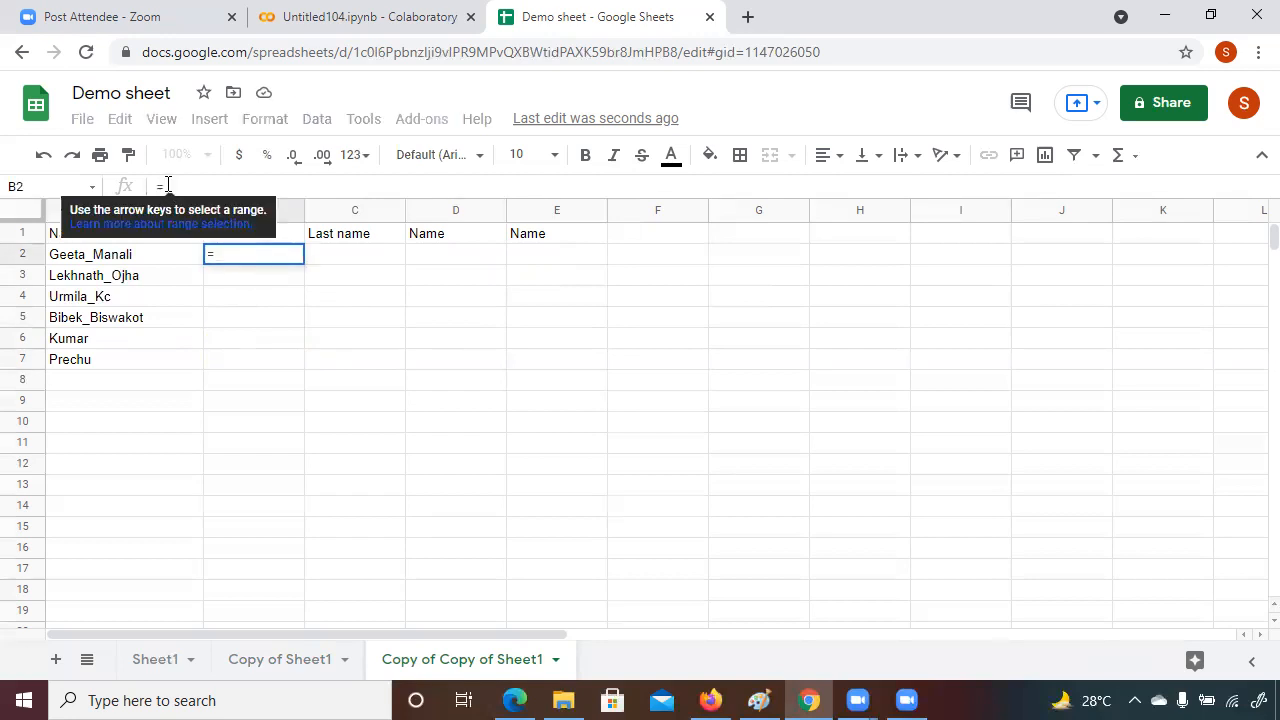
type("c")
key("BackSpace")
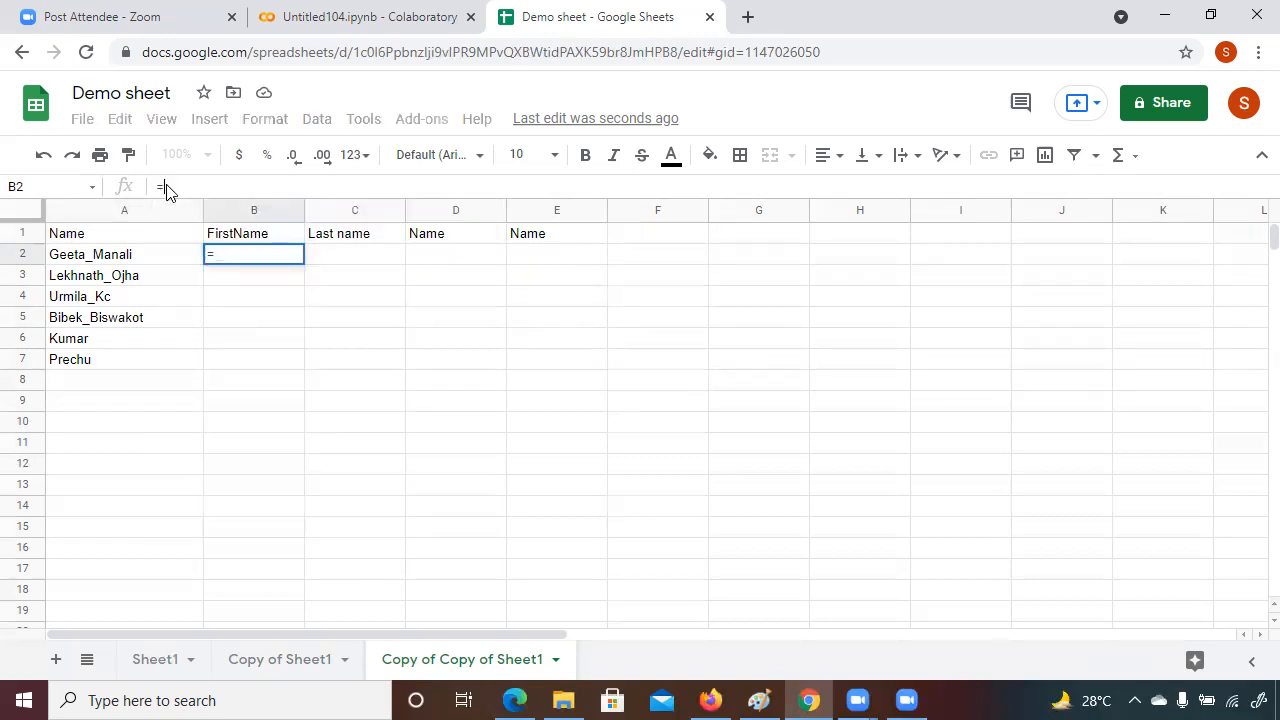
type("SPLIT")
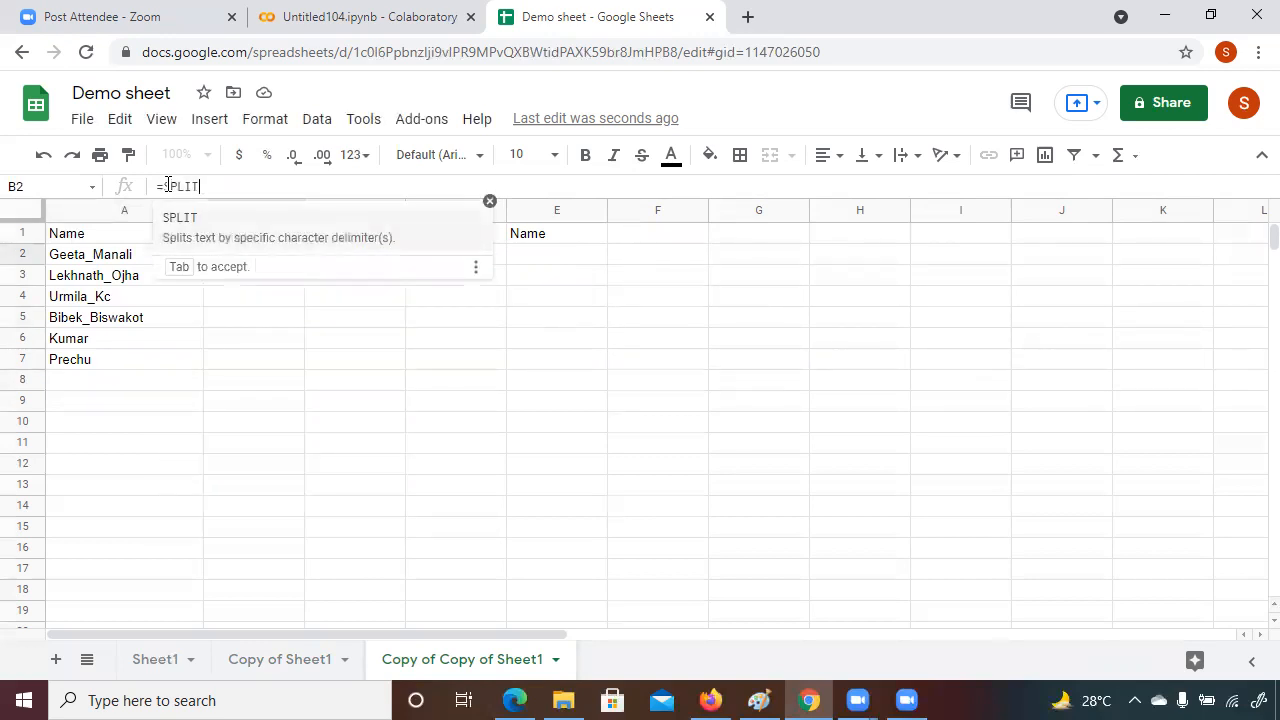
type("(")
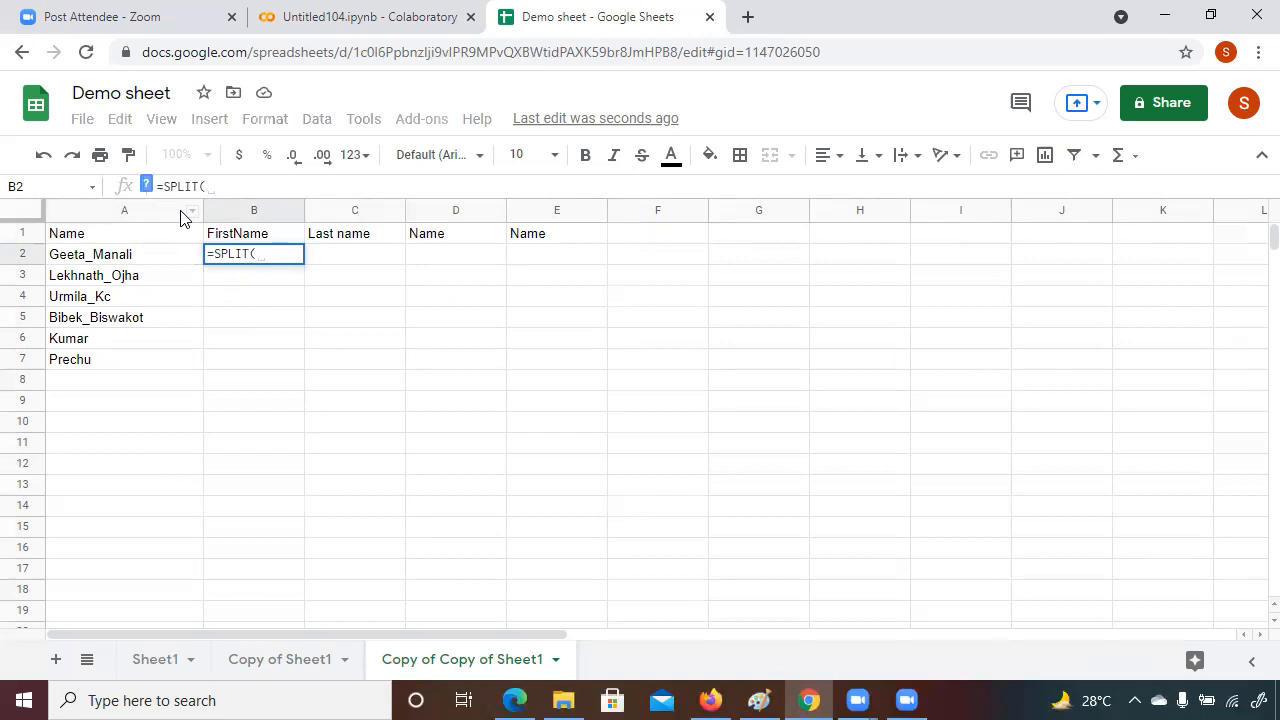
left_click(78, 262)
type(",")
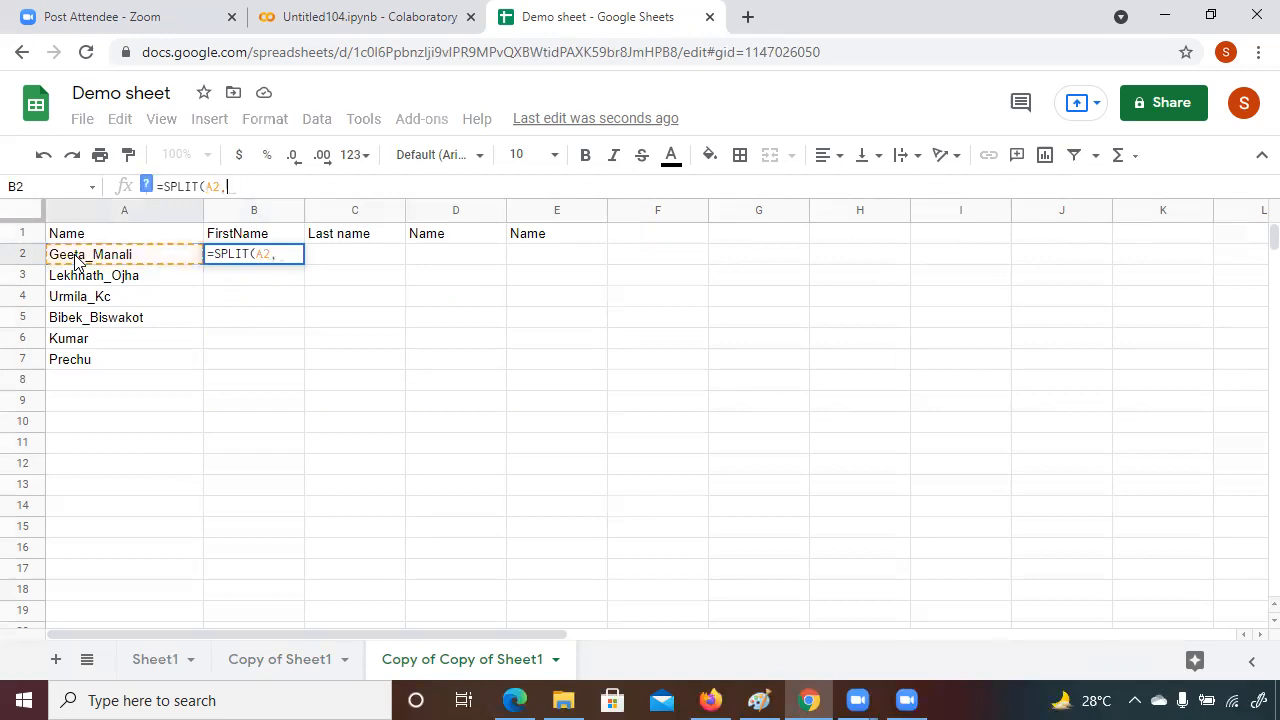
type("\"")
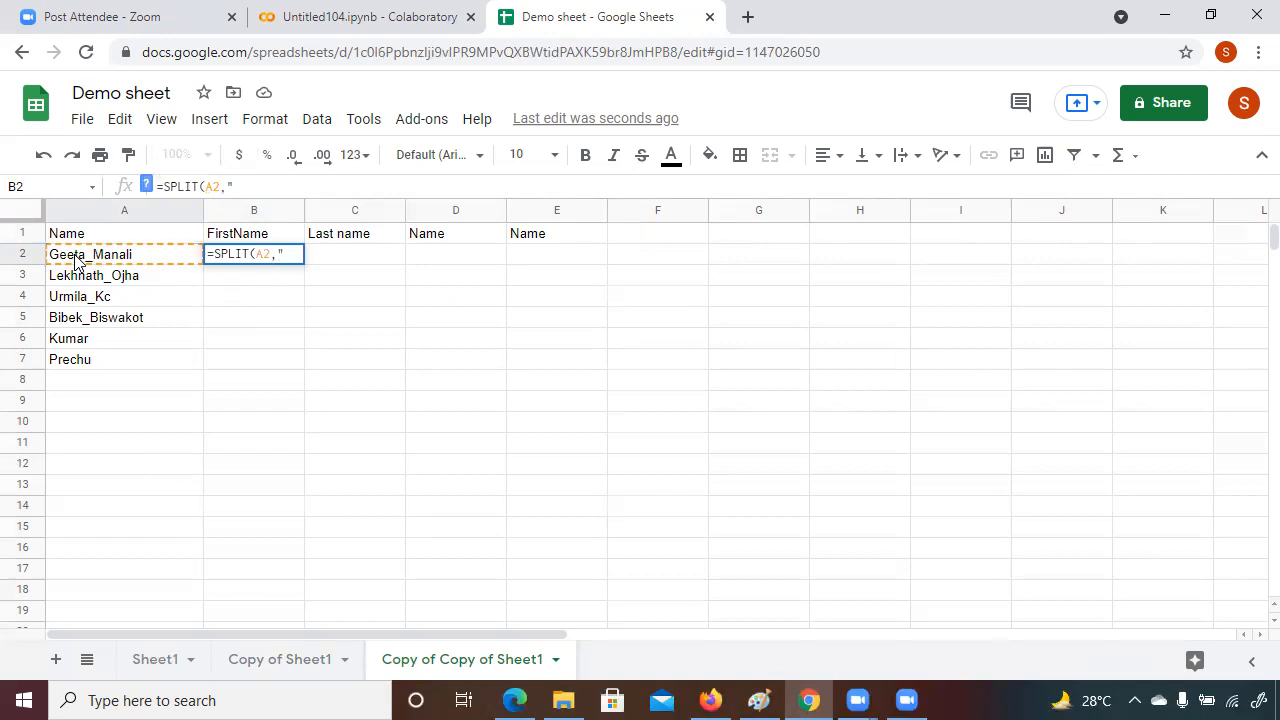
type(" _\")")
key("Return")
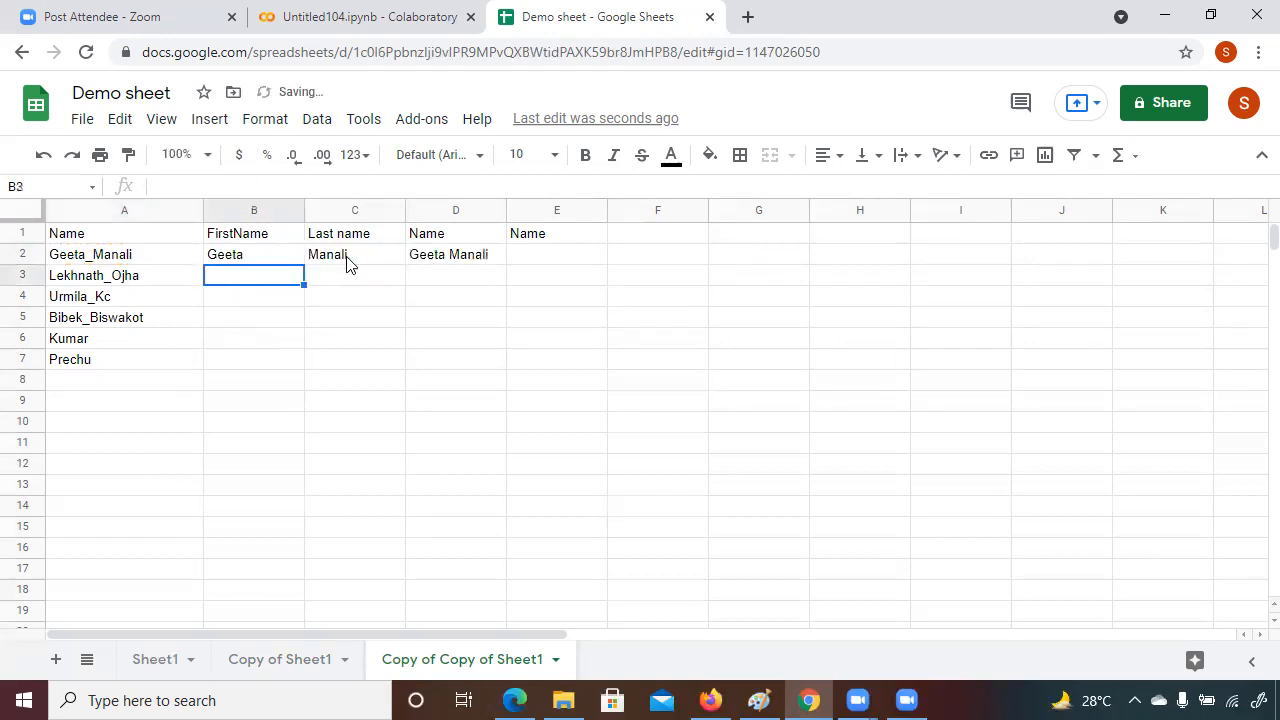
Step: Fill the SPLIT formula from B2 down through B7
left_click(296, 261)
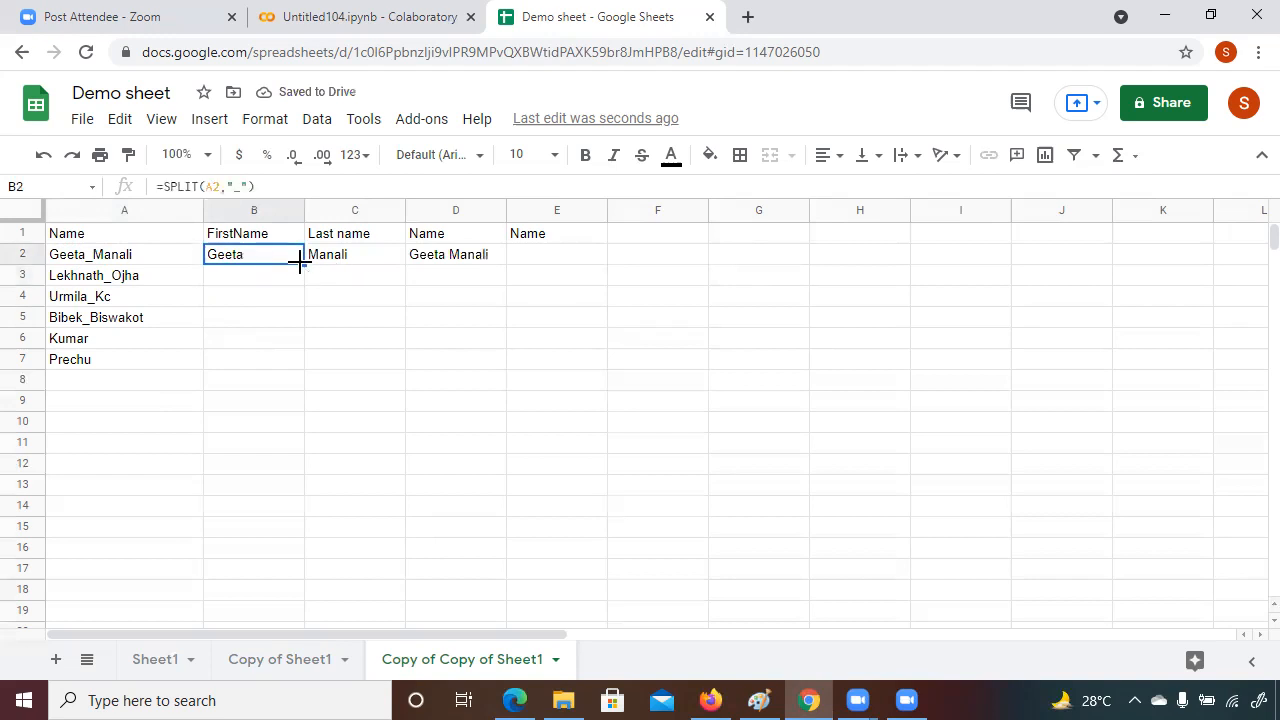
left_click_drag(302, 263, 305, 358)
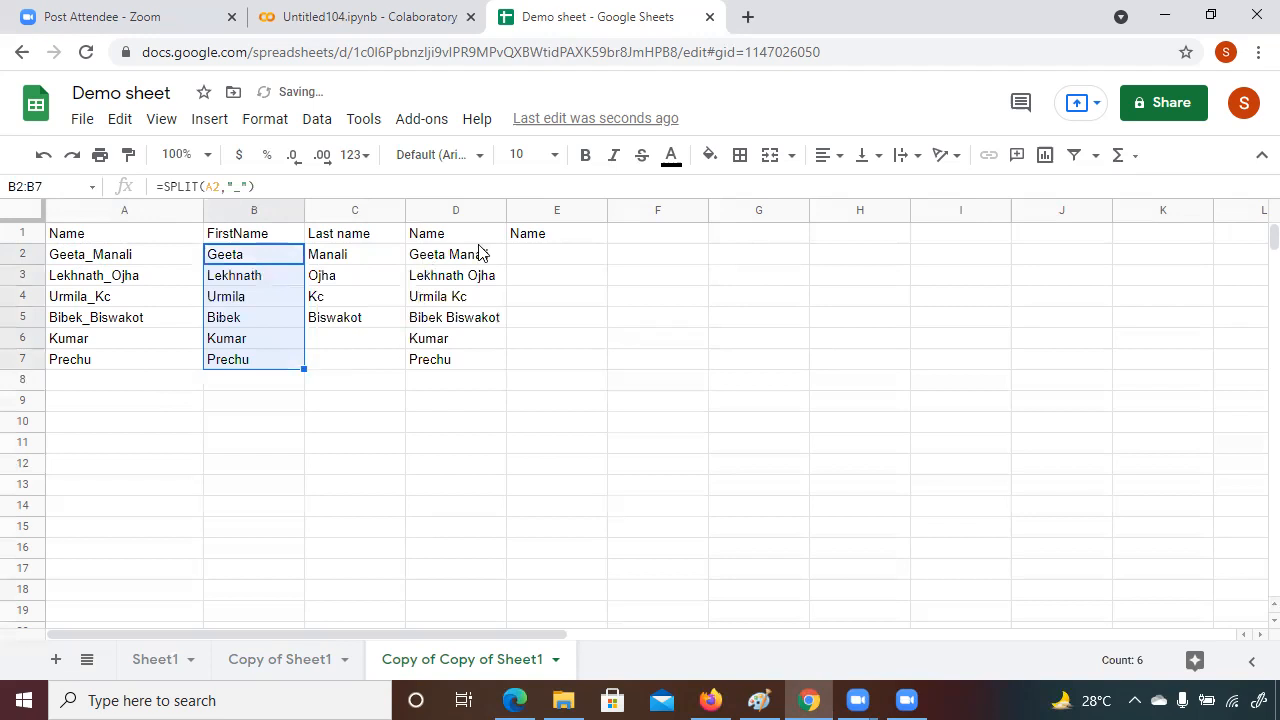
left_click(527, 345)
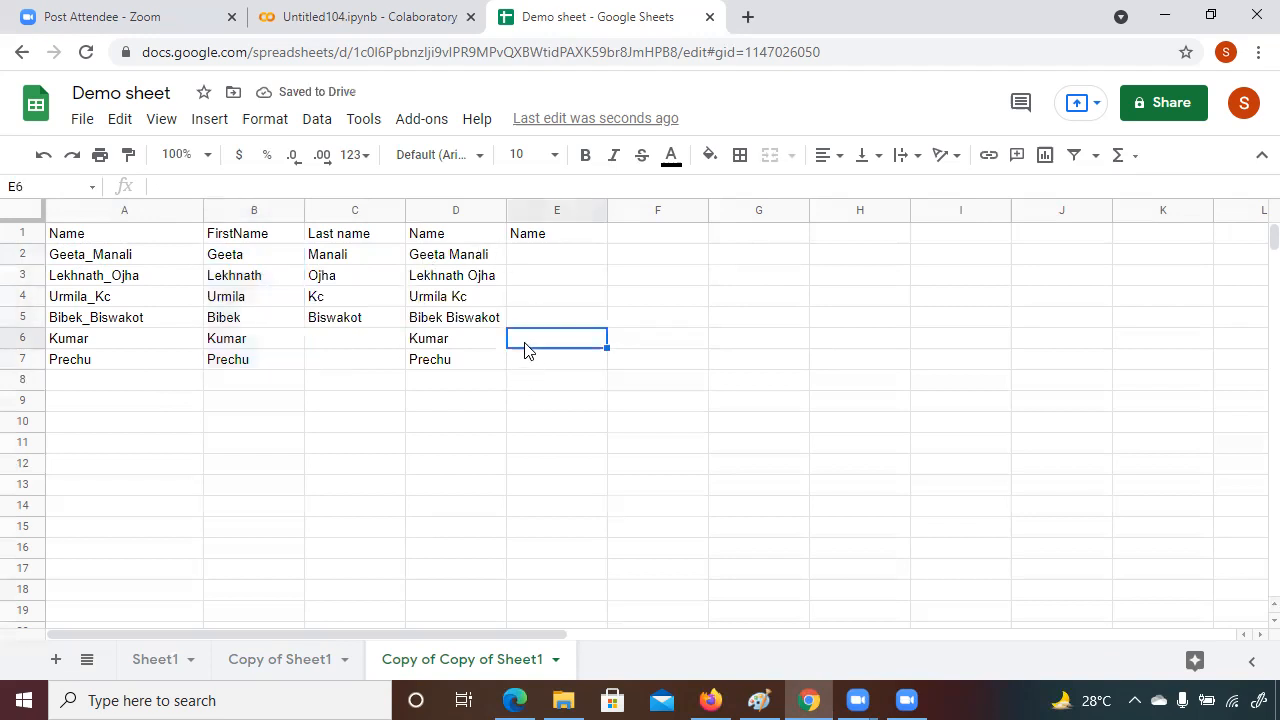
left_click(455, 401)
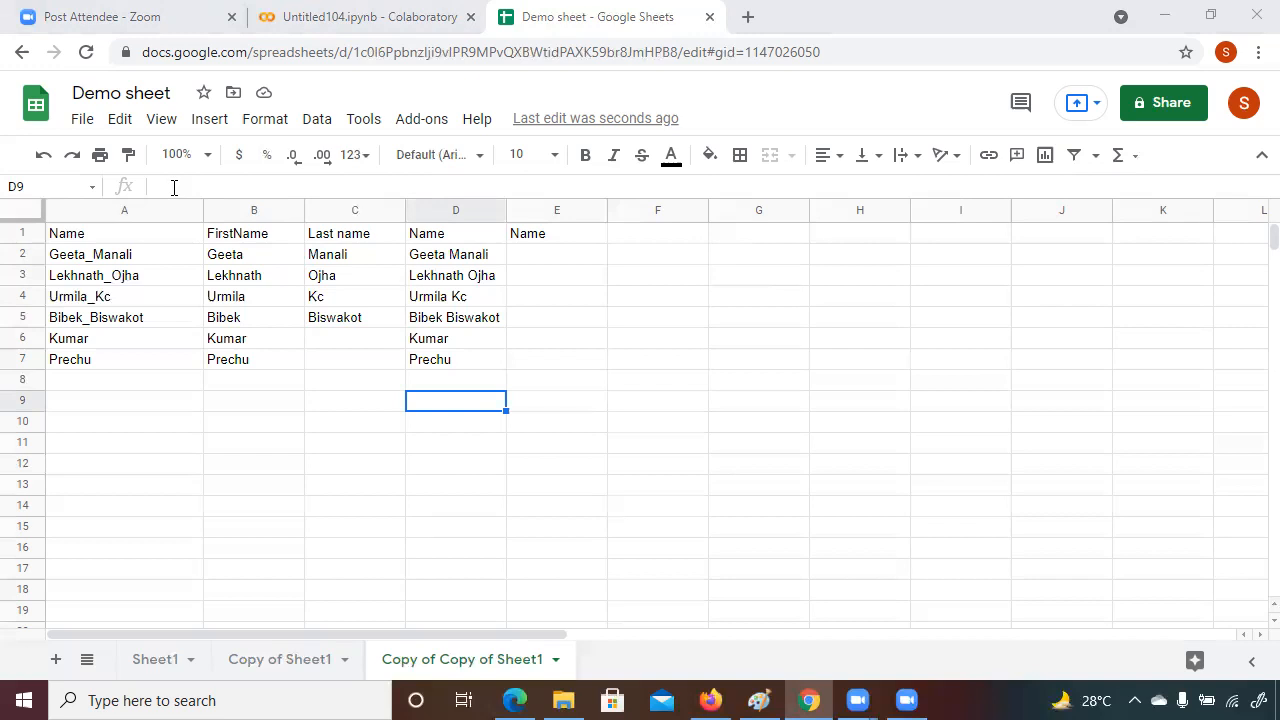
left_click(164, 187)
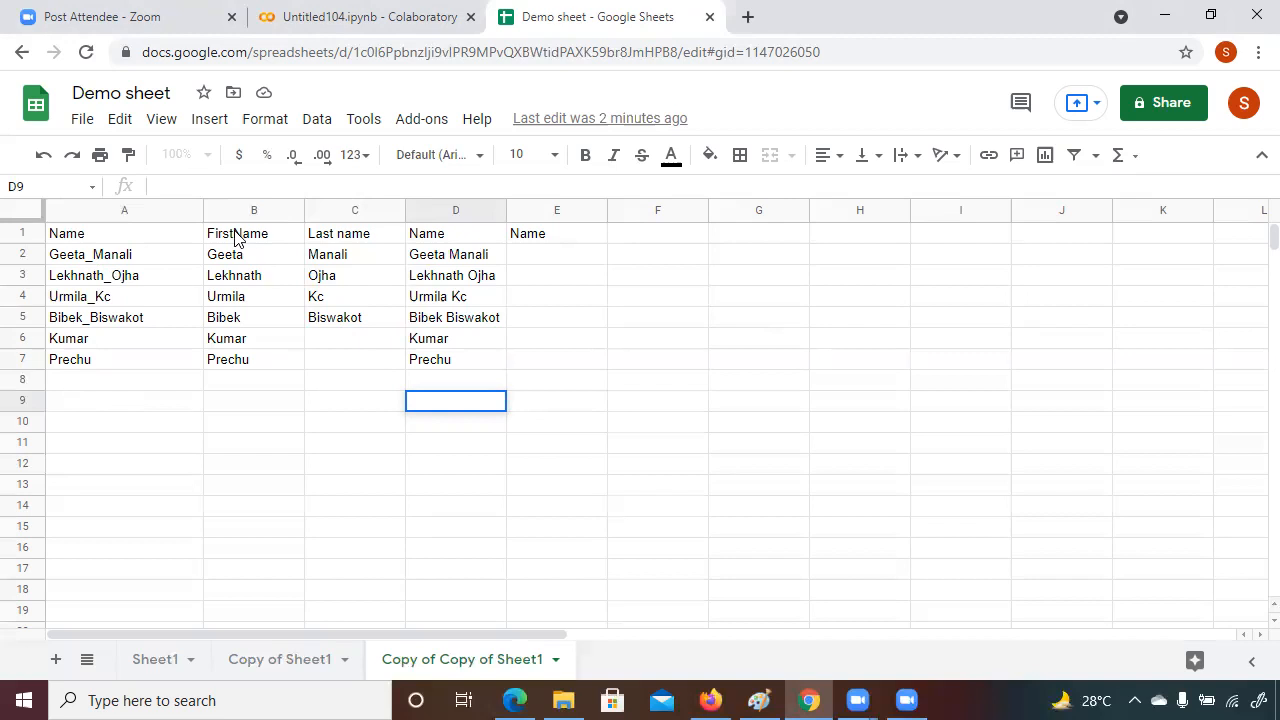
Step: Copy the "Copy of Copy of Sheet1" sheet to a new spreadsheet and dismiss the confirmation
left_click(555, 660)
mouse_move(442, 383)
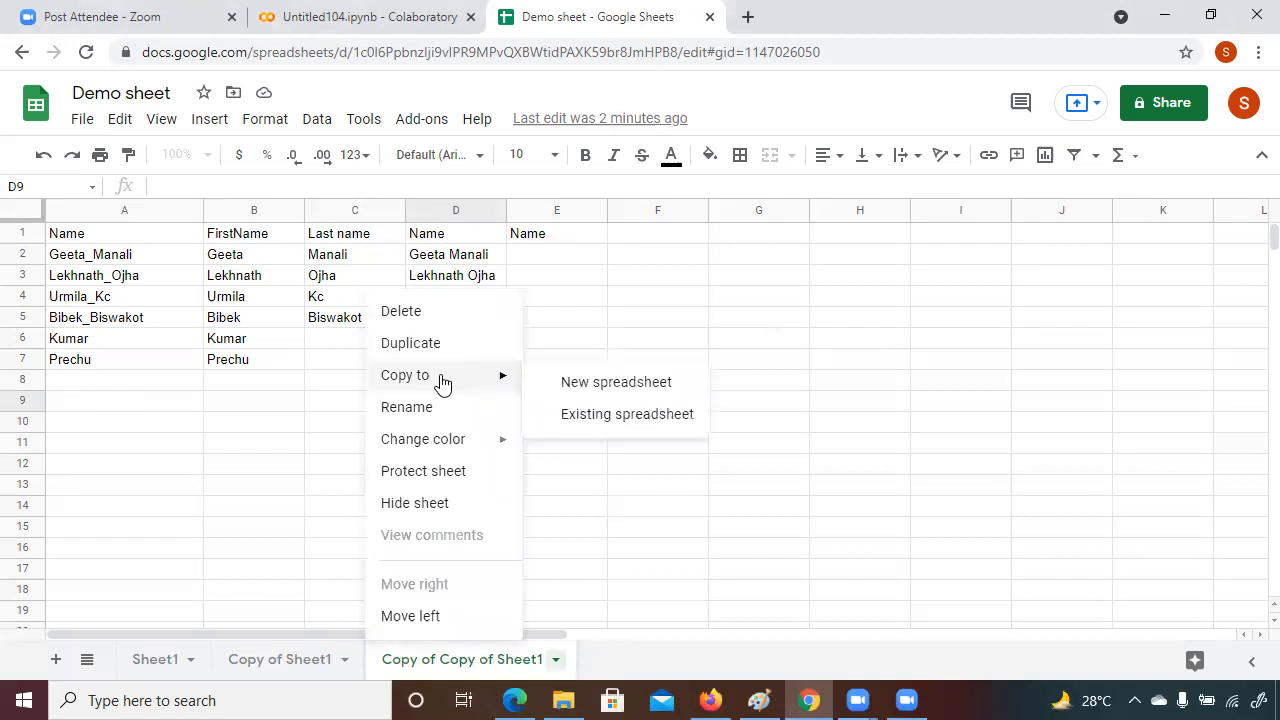
mouse_move(432, 440)
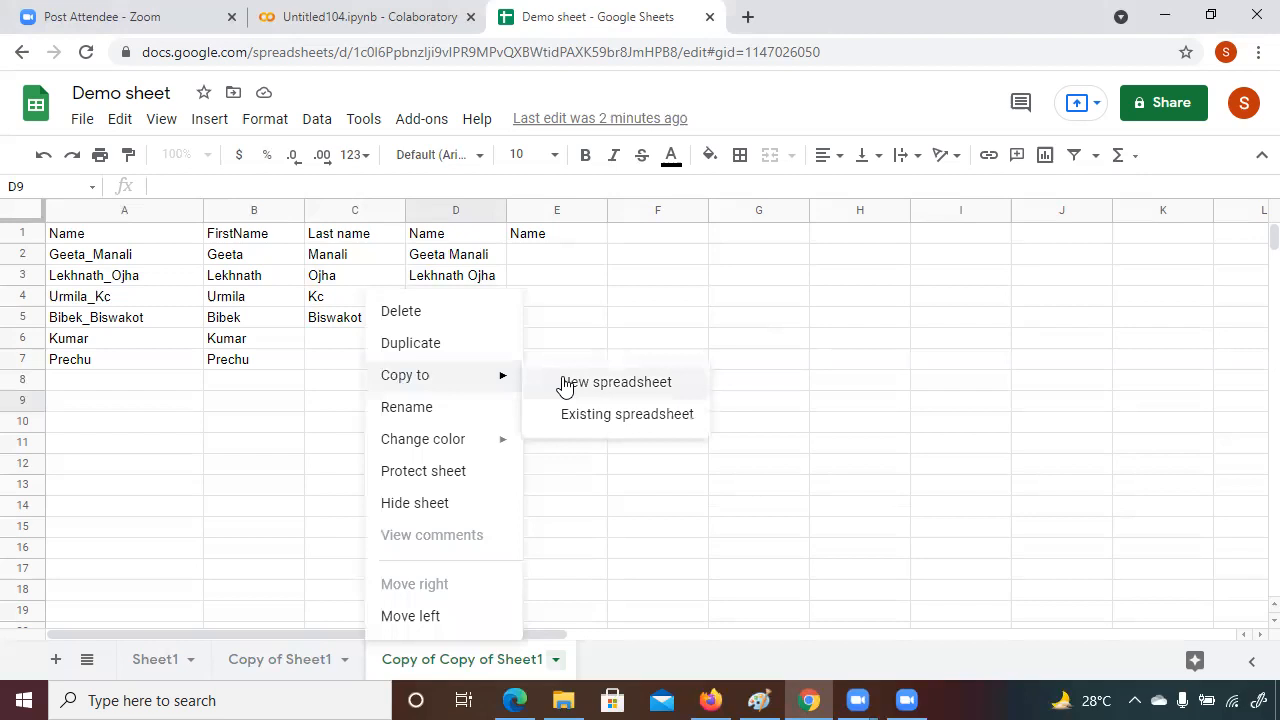
left_click(575, 388)
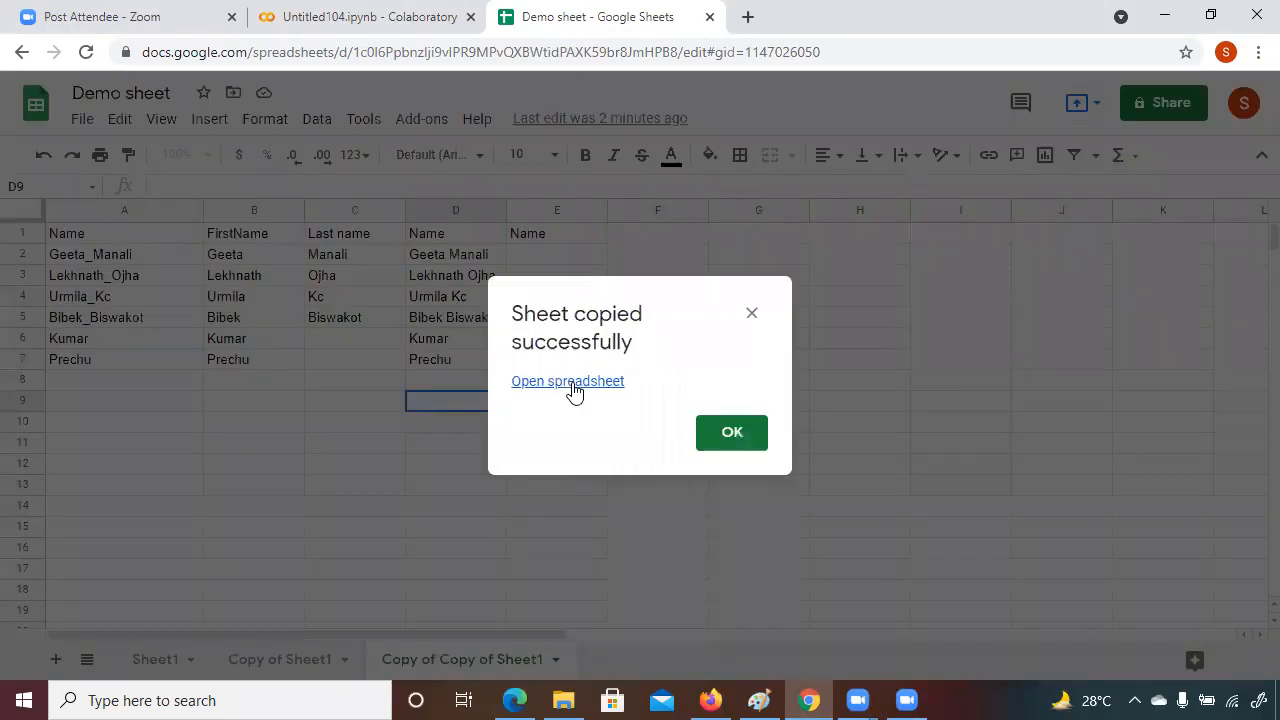
left_click(731, 440)
Step: Duplicate the "Copy of Copy of Sheet1" sheet within the current spreadsheet
left_click(557, 662)
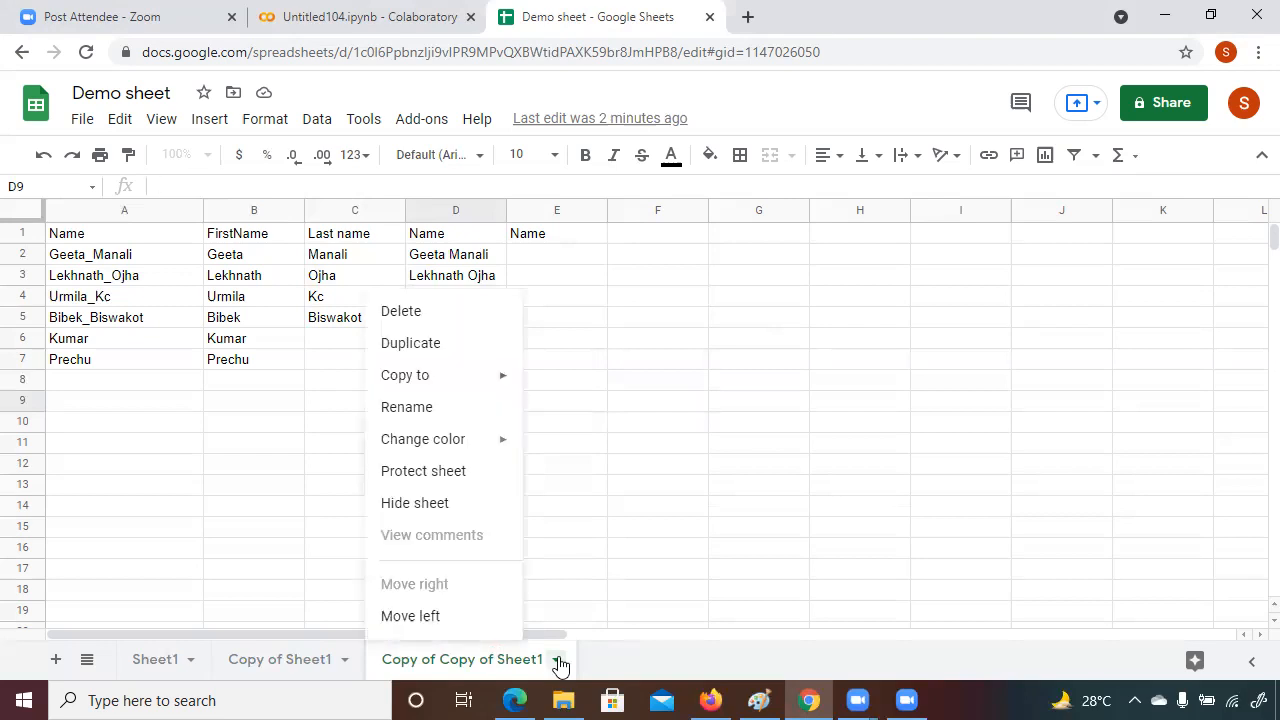
mouse_move(462, 379)
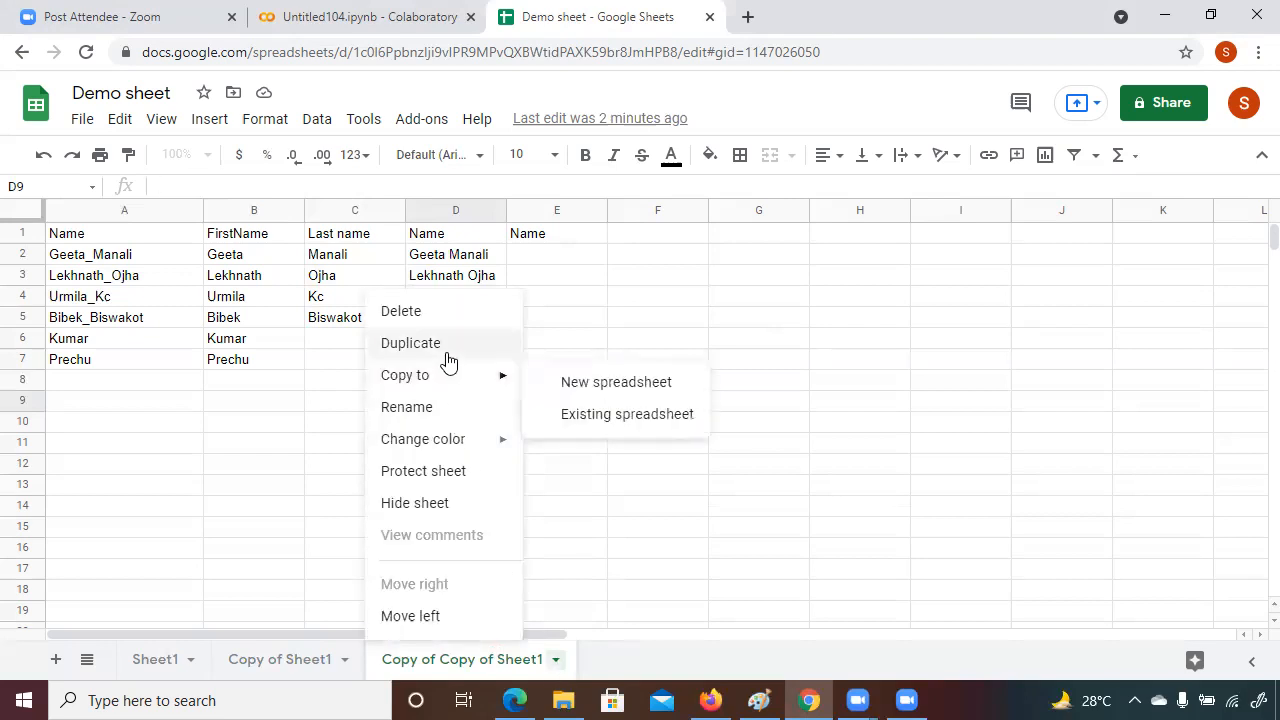
left_click(447, 347)
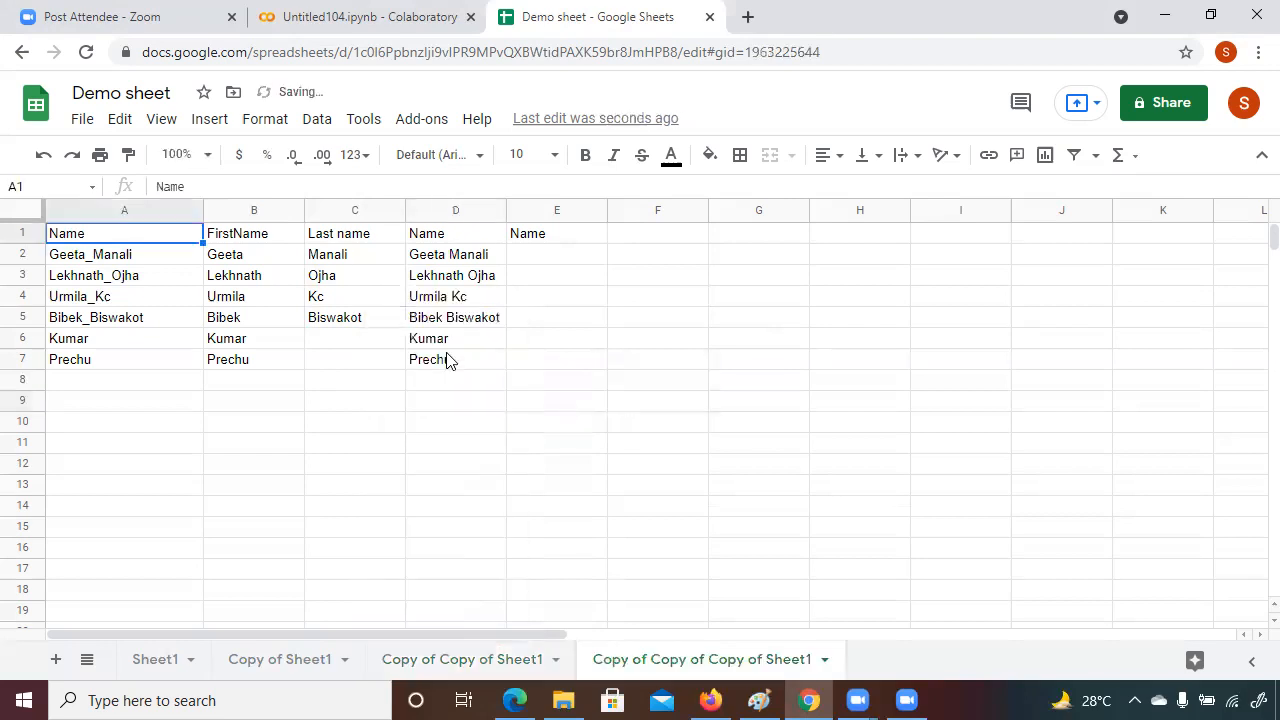
Step: Remove the underscores from the full names in A2 through A5 so each name runs together without a delimiter
left_click(137, 259)
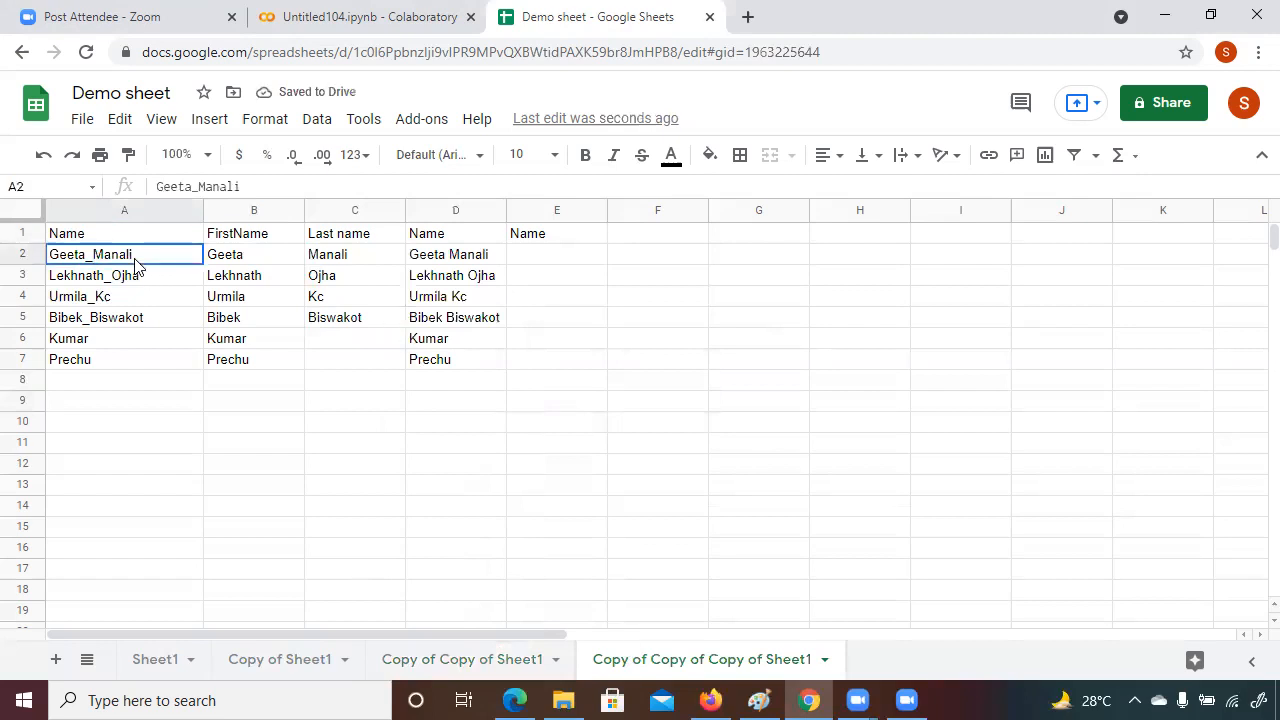
double_click(92, 255)
key("BackSpace")
double_click(116, 278)
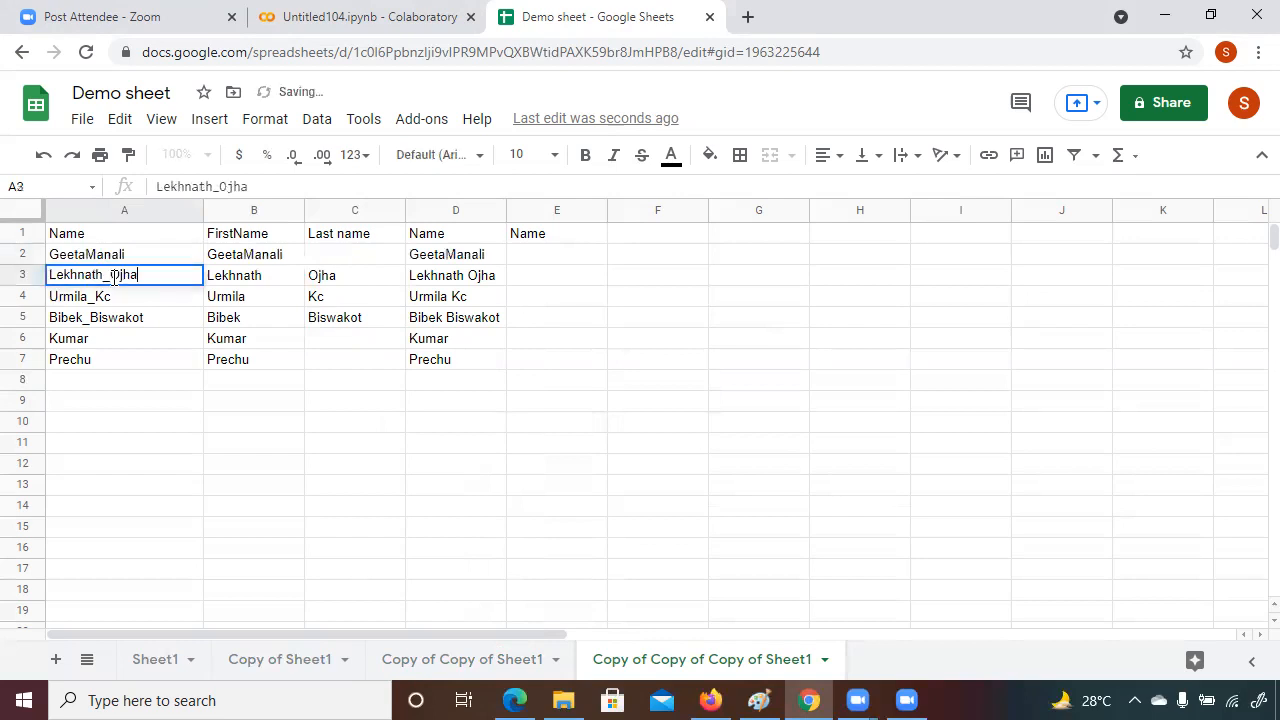
key("BackSpace")
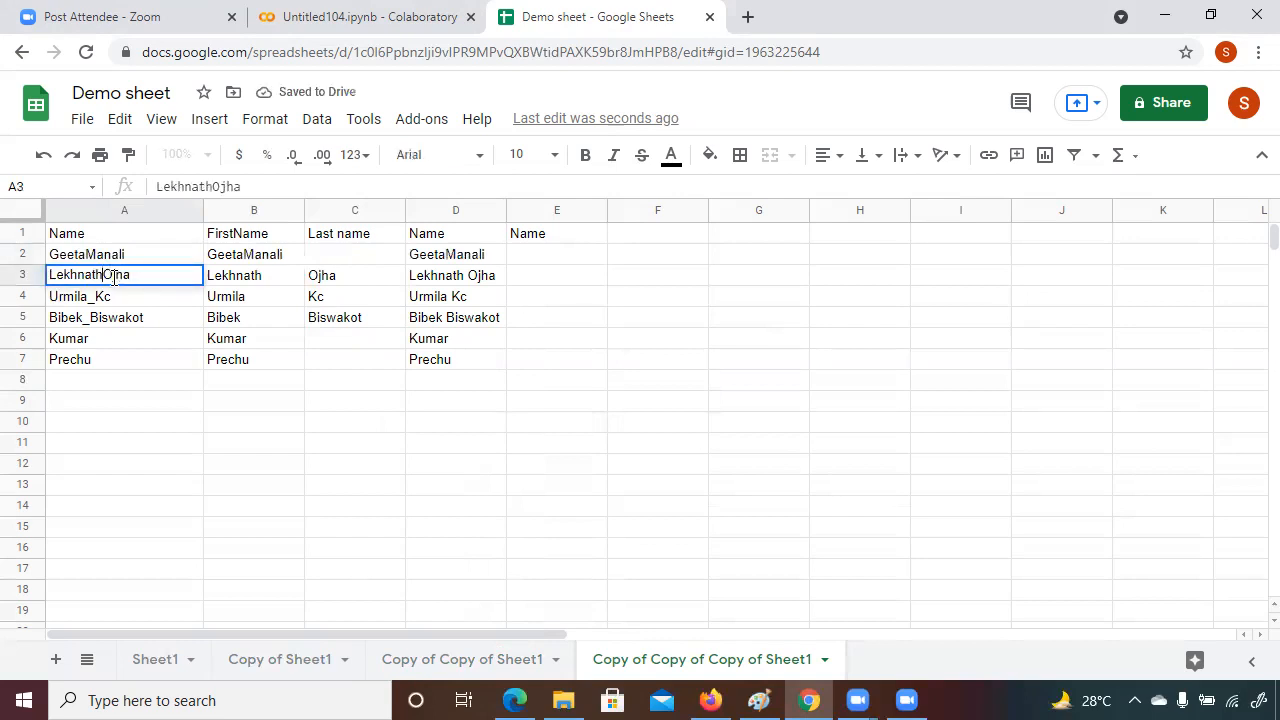
double_click(96, 298)
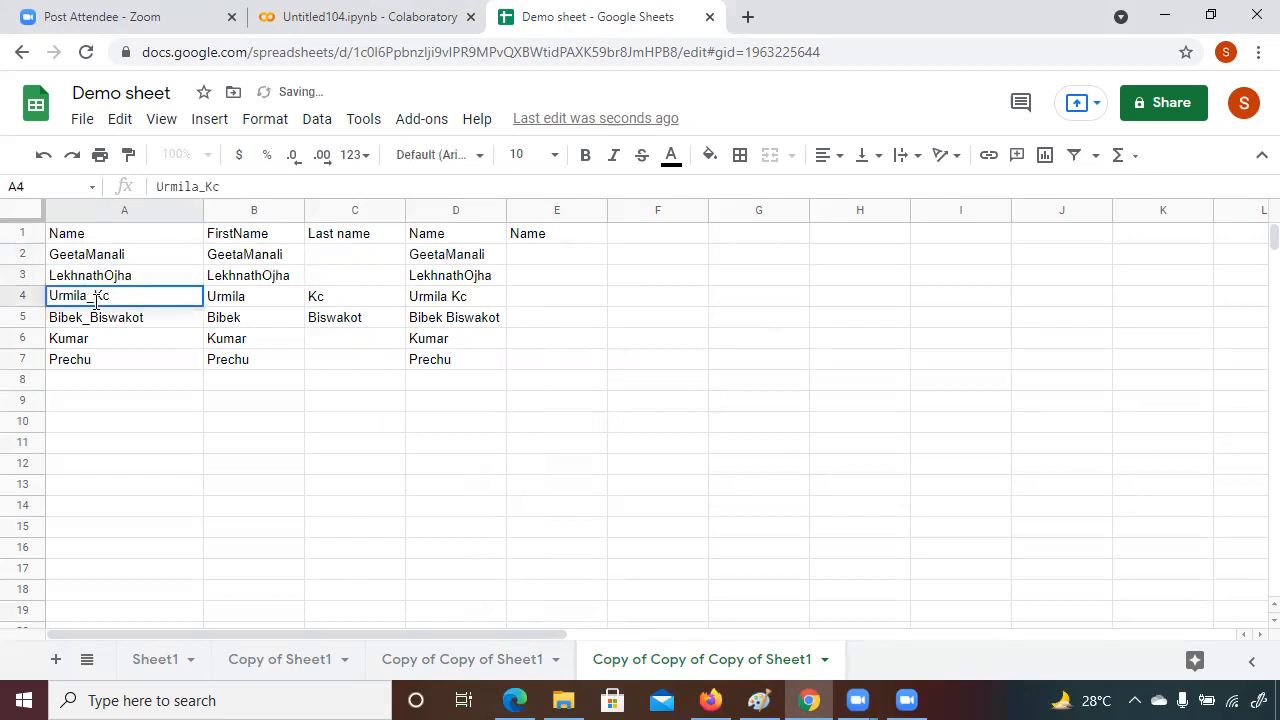
key("BackSpace")
double_click(91, 320)
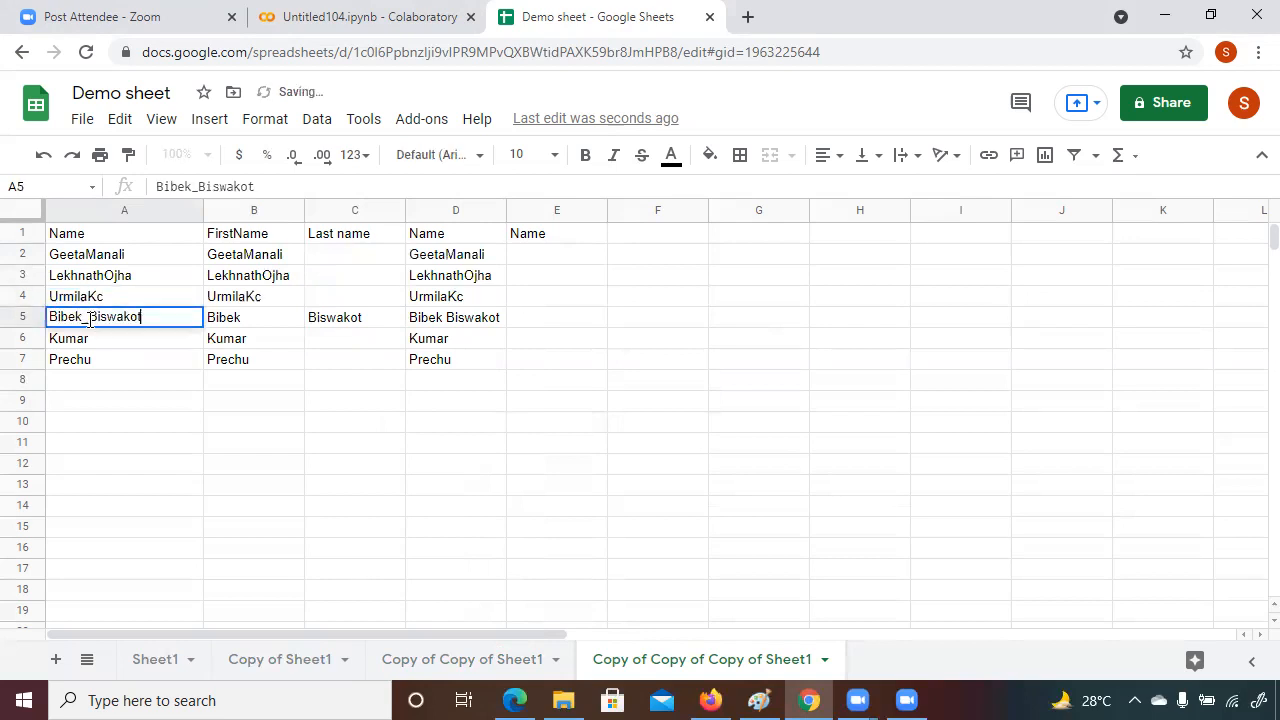
key("BackSpace")
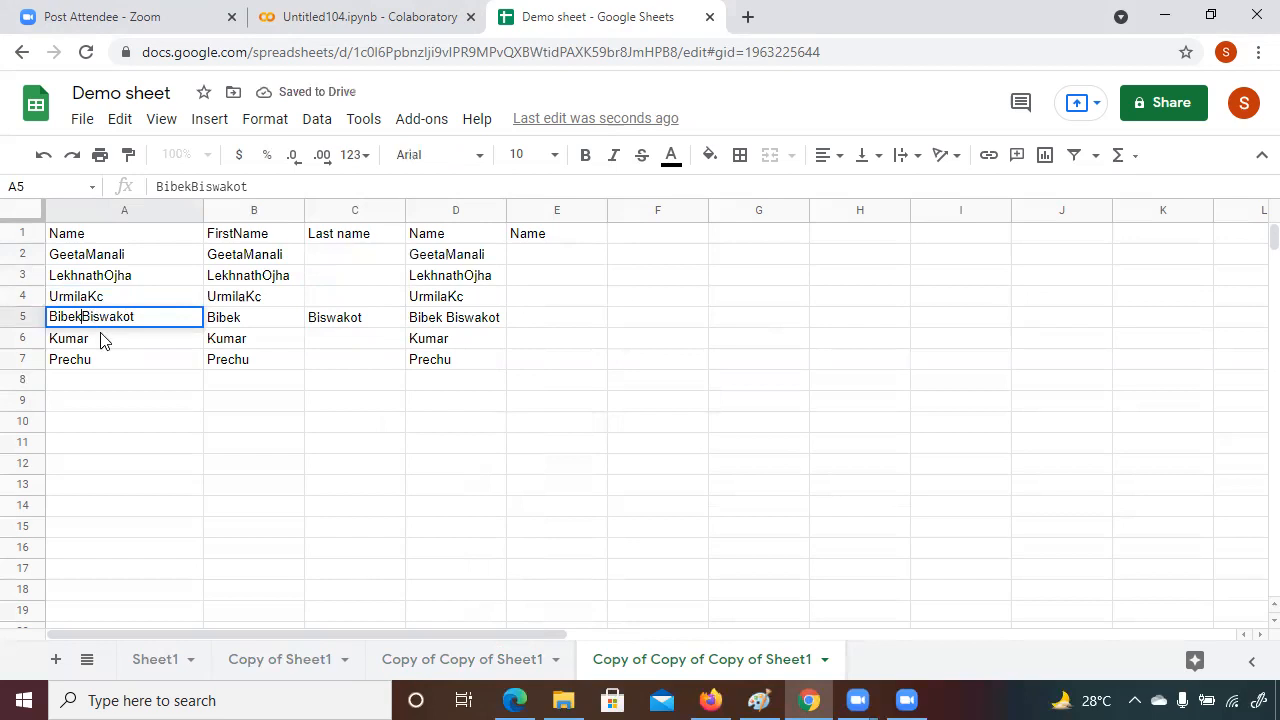
left_click(157, 396)
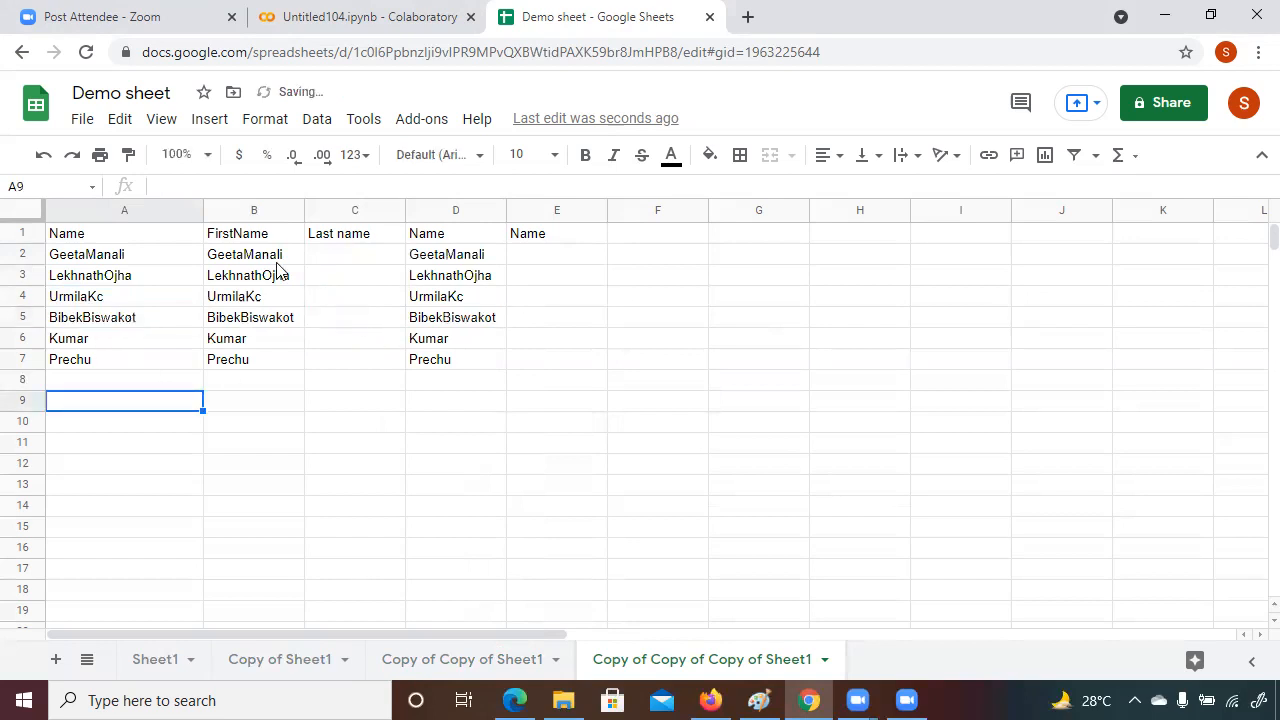
left_click(92, 257)
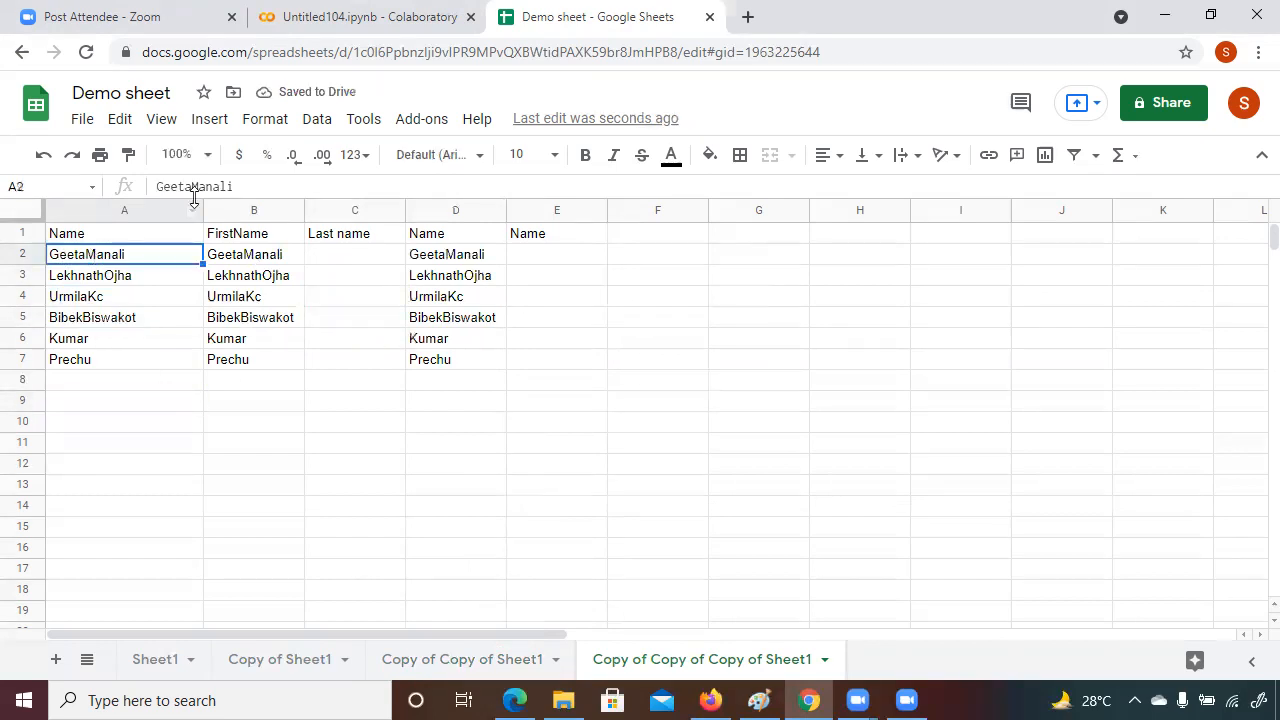
left_click(234, 186)
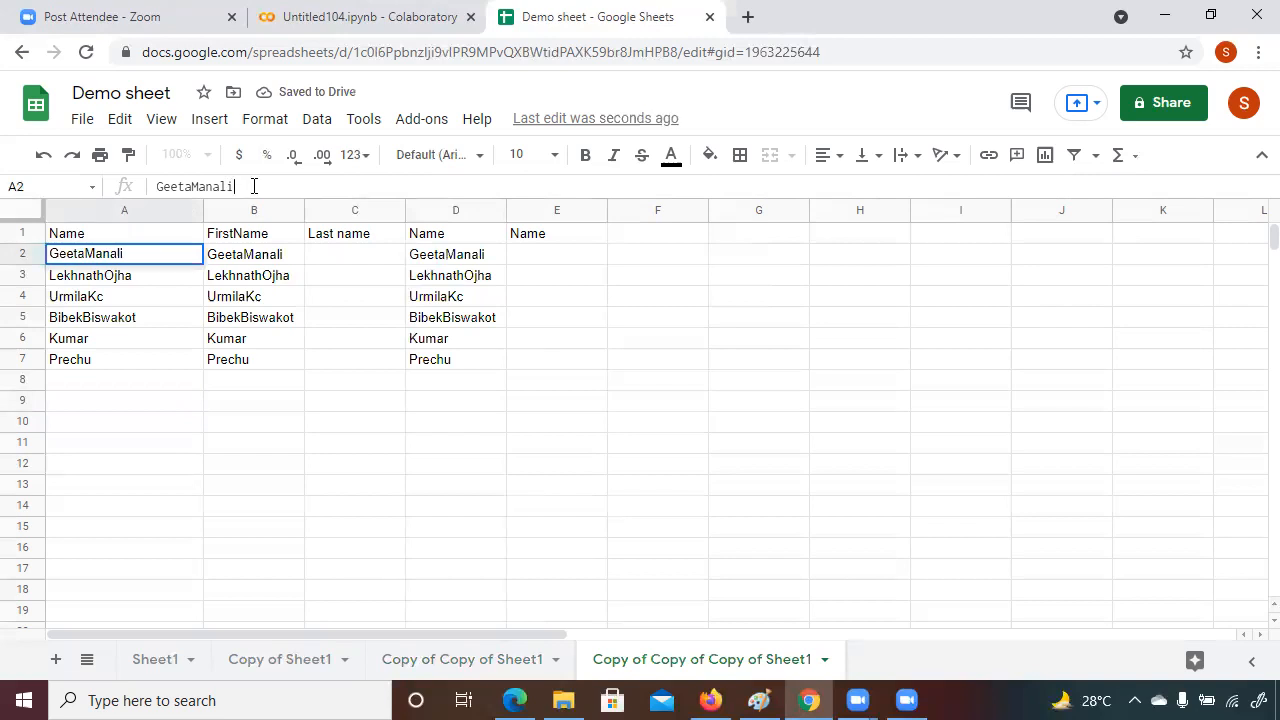
key("BackSpace")
key("BackSpace")
key("BackSpace")
key("BackSpace")
key("BackSpace")
key("BackSpace")
key("BackSpace")
key("BackSpace")
key("BackSpace")
key("BackSpace")
key("BackSpace")
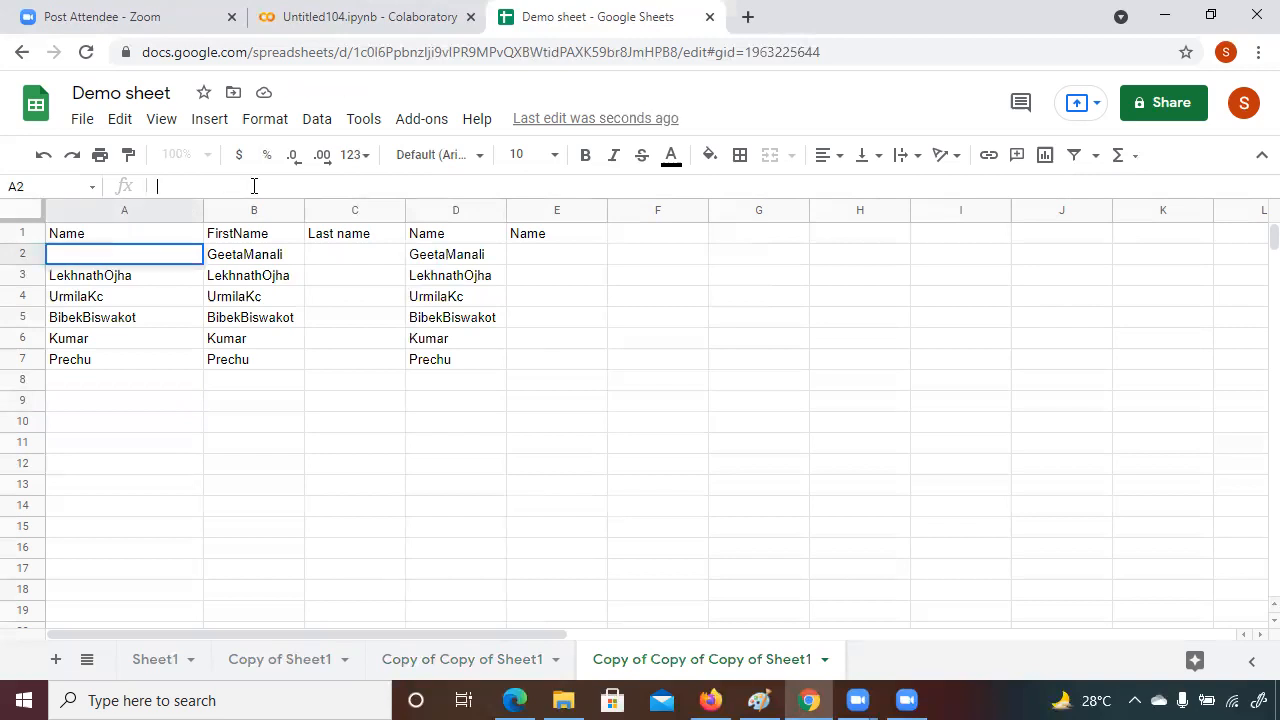
type("SPLIT")
key("BackSpace")
key("BackSpace")
key("BackSpace")
key("BackSpace")
key("BackSpace")
type("SPLI")
key("BackSpace")
key("BackSpace")
key("ctrl+z")
key("ctrl+z")
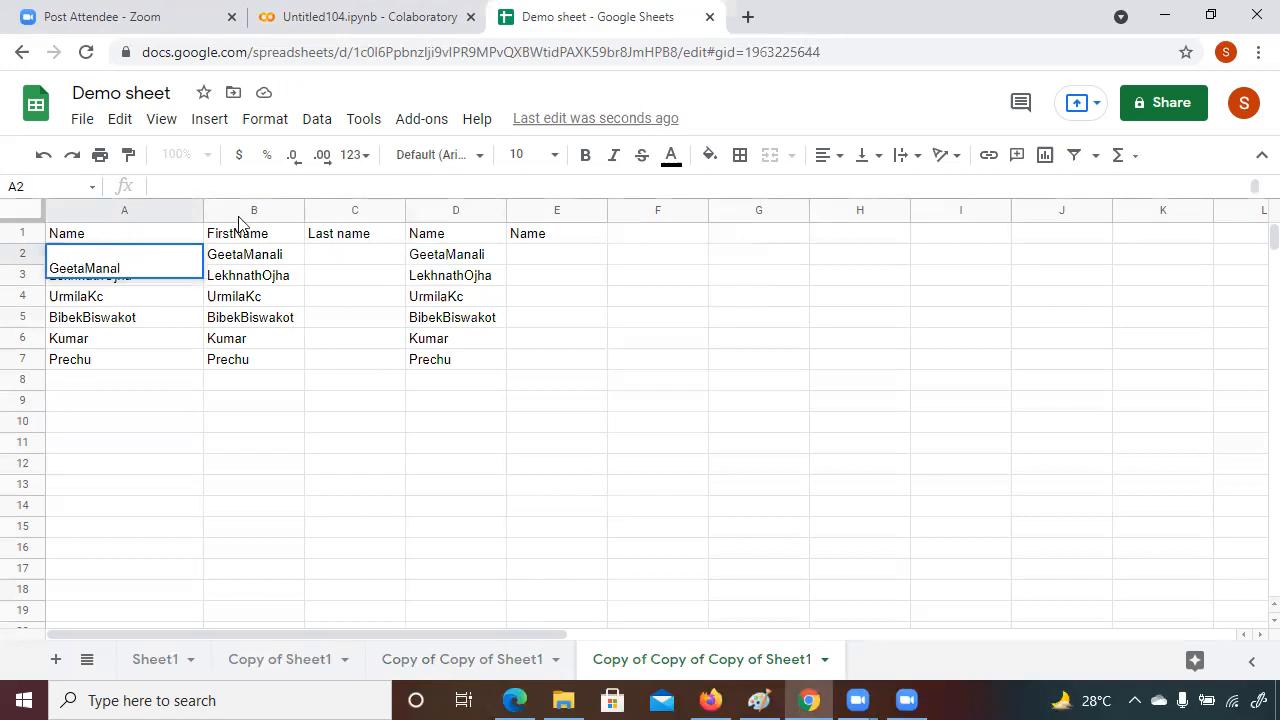
left_click(123, 268)
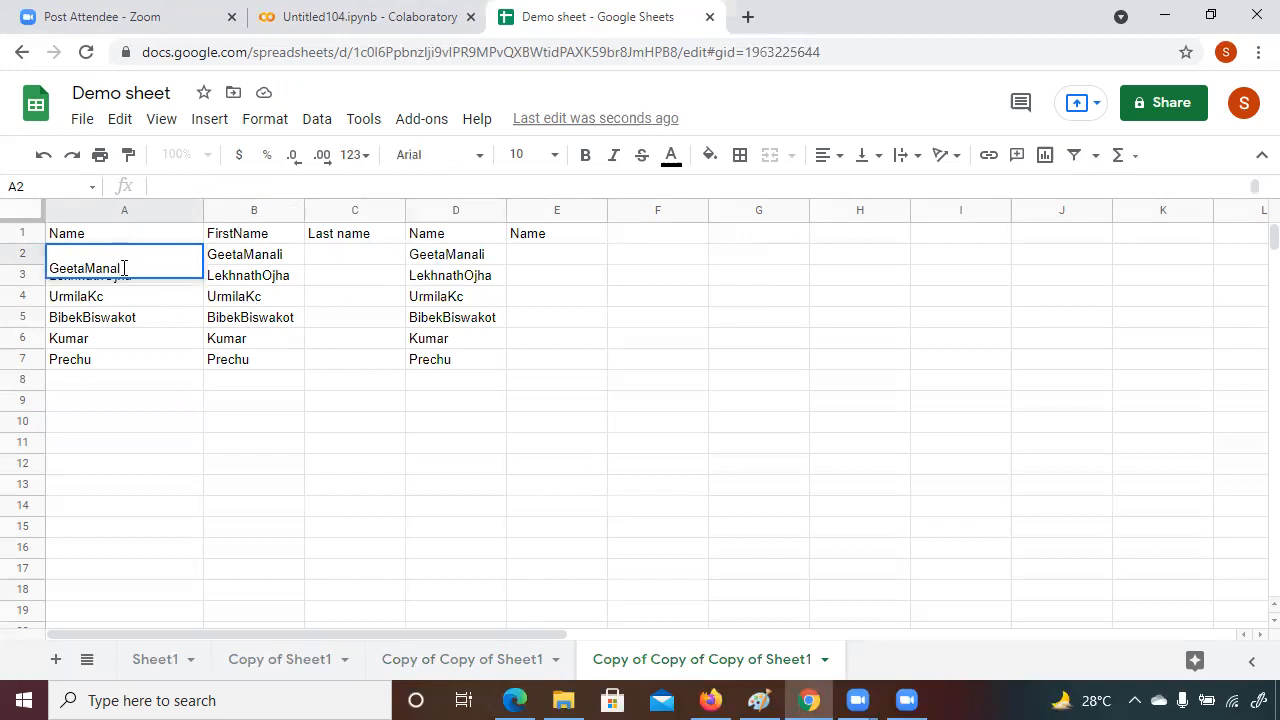
type("i")
left_click(316, 455)
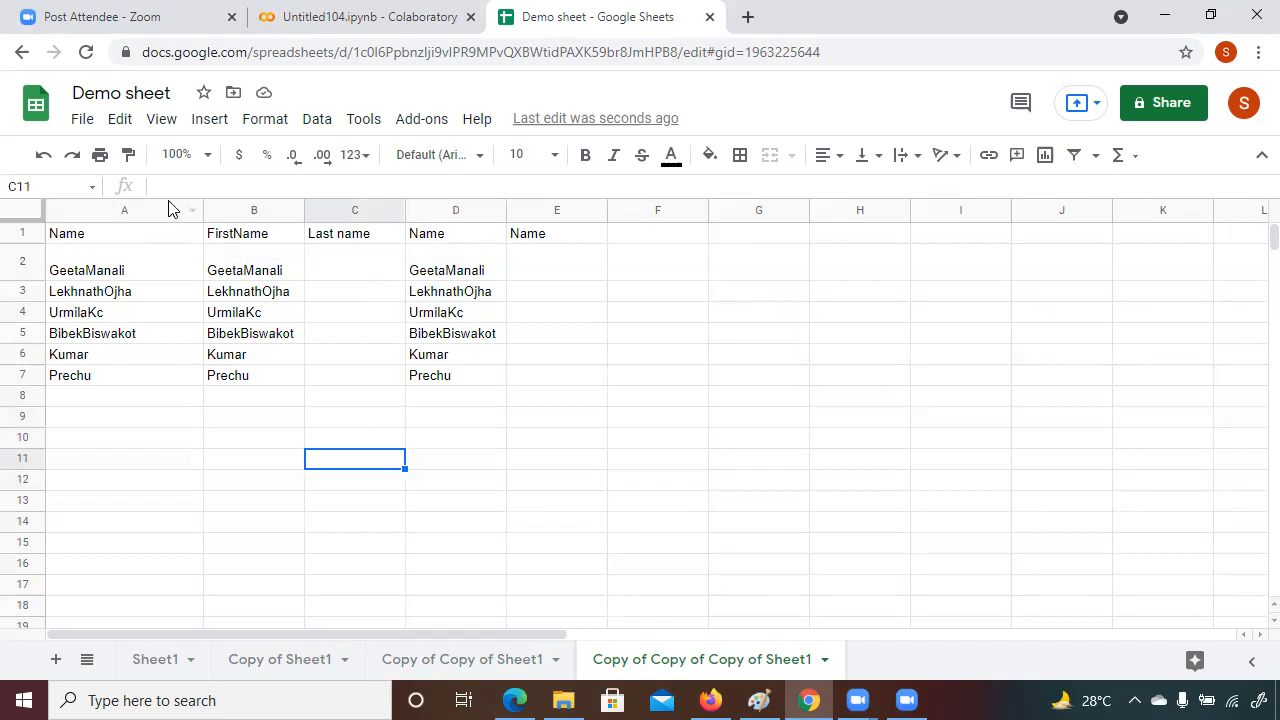
Step: Enter the formula =SPLIT(A2,"M") in E2 to split the undelimited name at the letter M
left_click(525, 275)
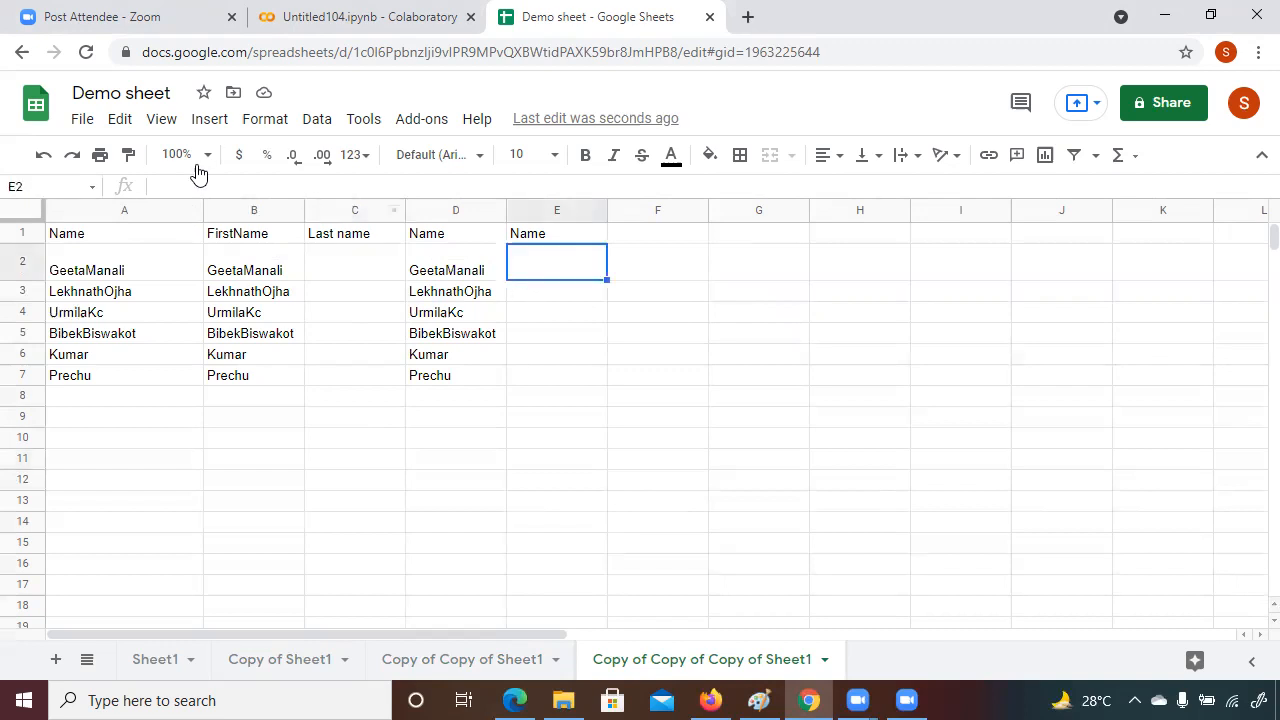
left_click(170, 186)
type("(")
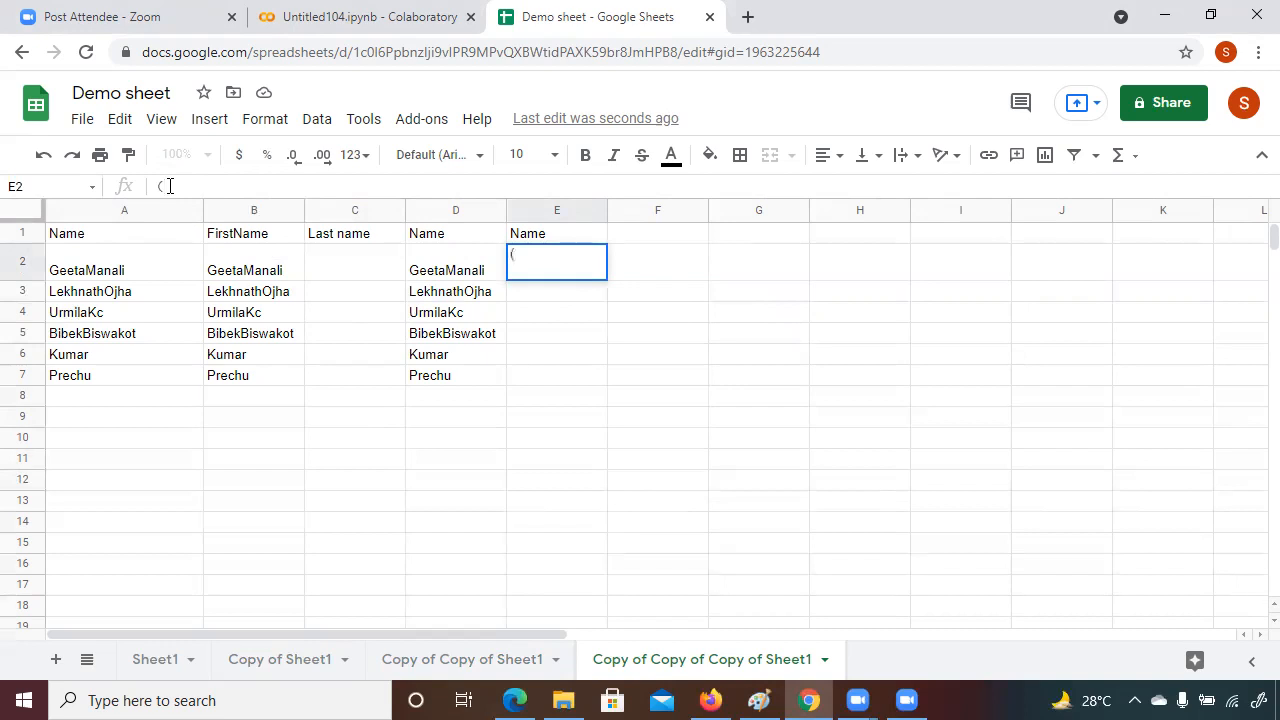
key("BackSpace")
type("=SPLIT")
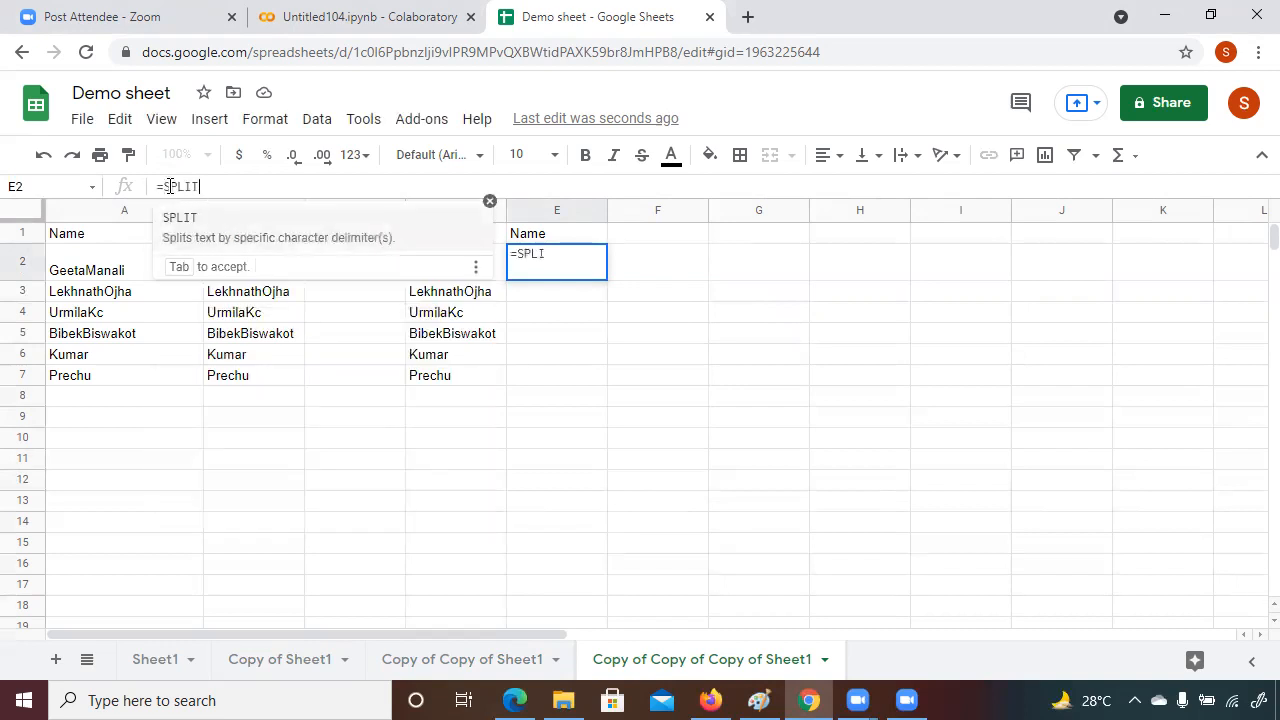
type("(")
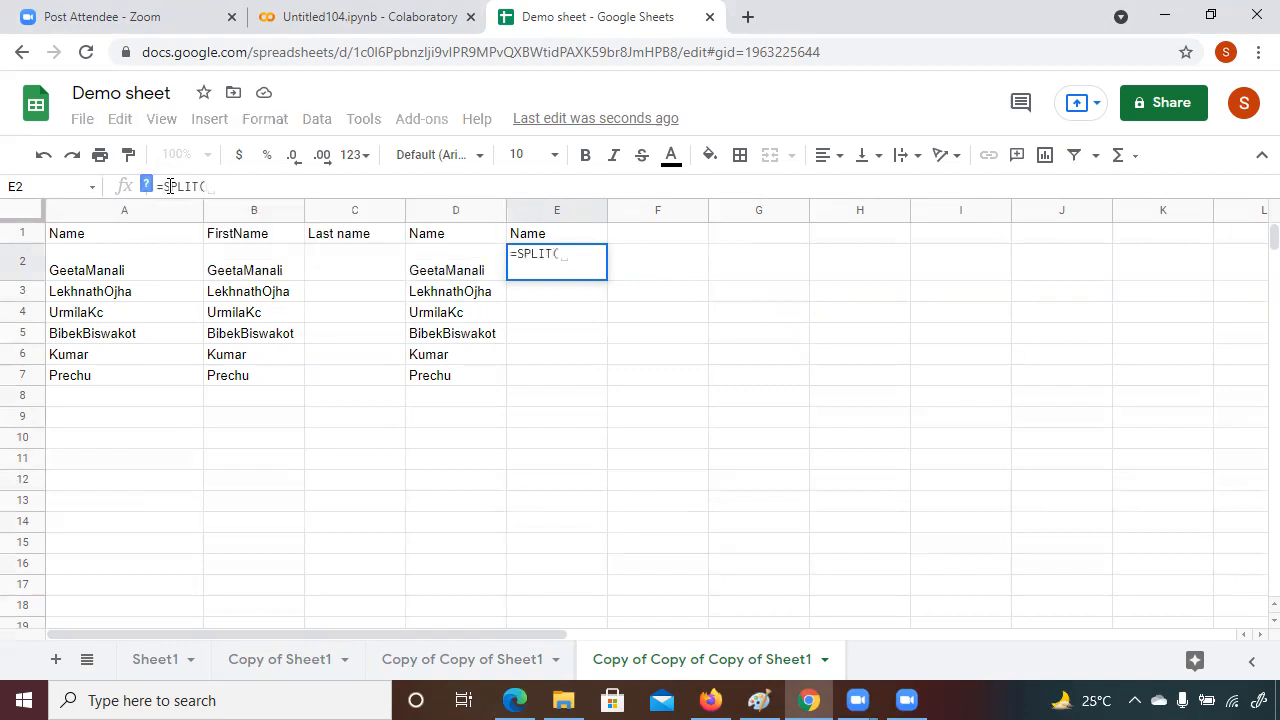
left_click(148, 276)
type(",\"\")")
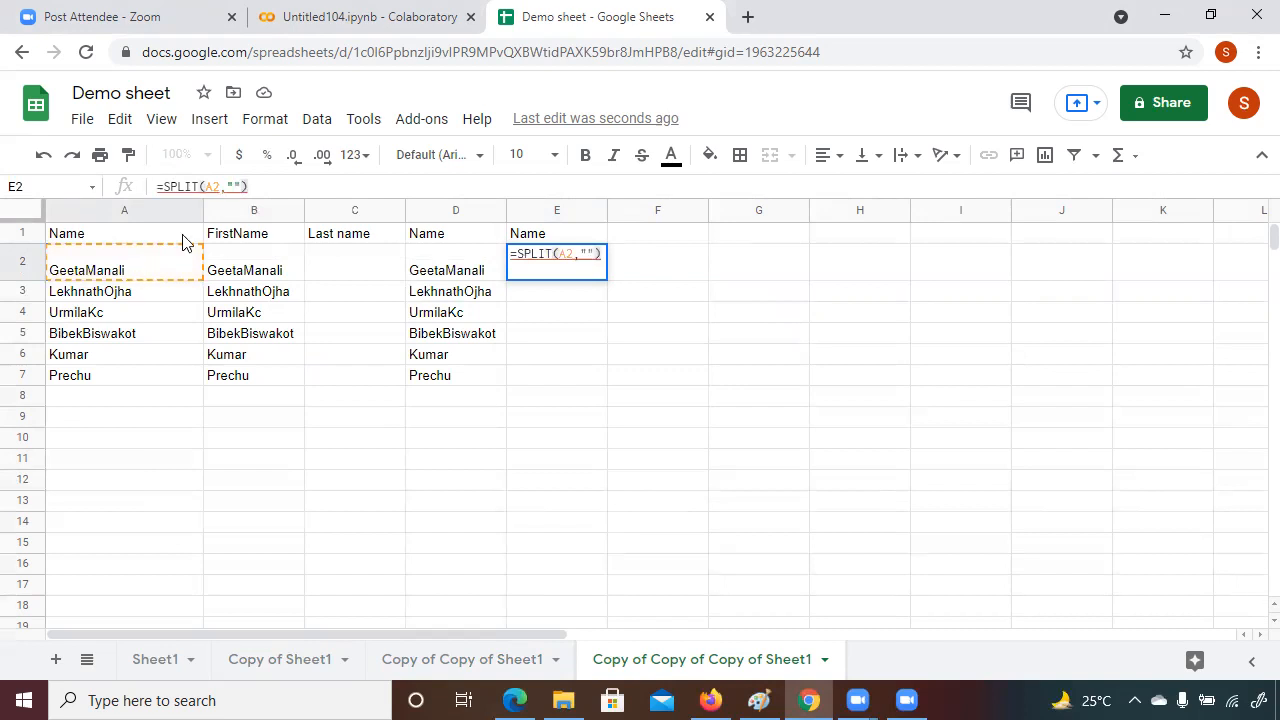
left_click(234, 188)
type("M")
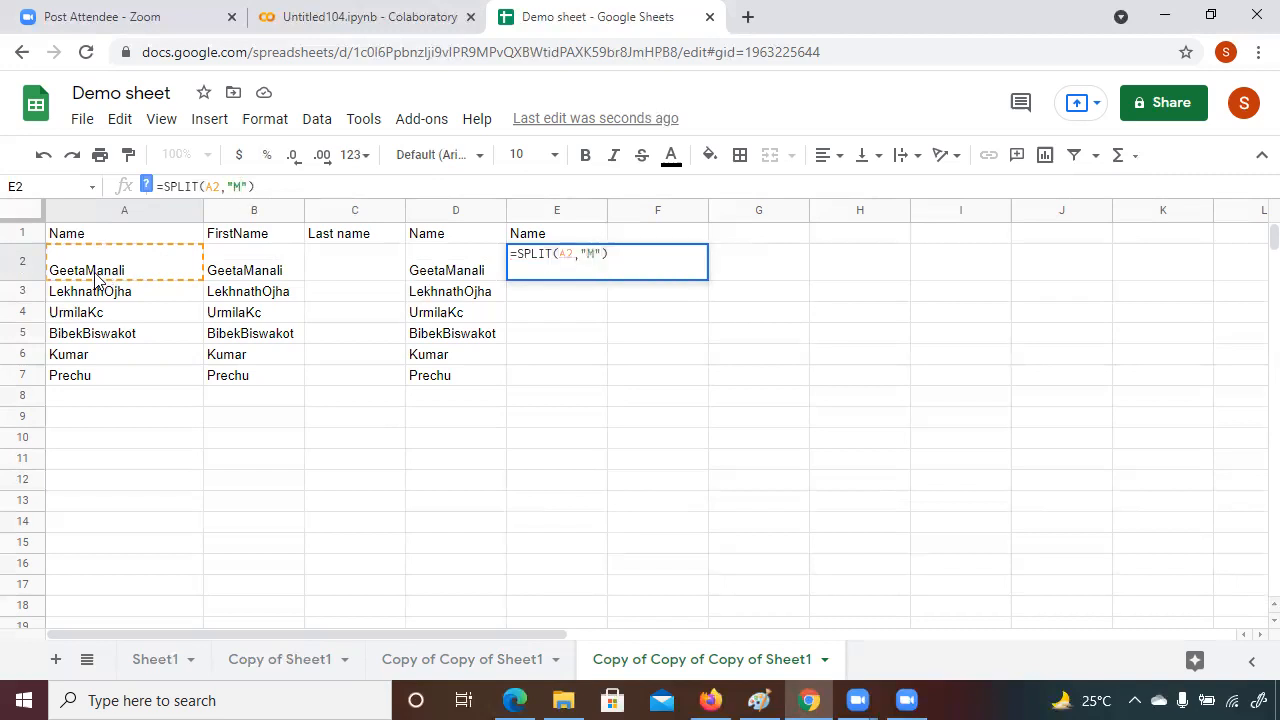
left_click(600, 313)
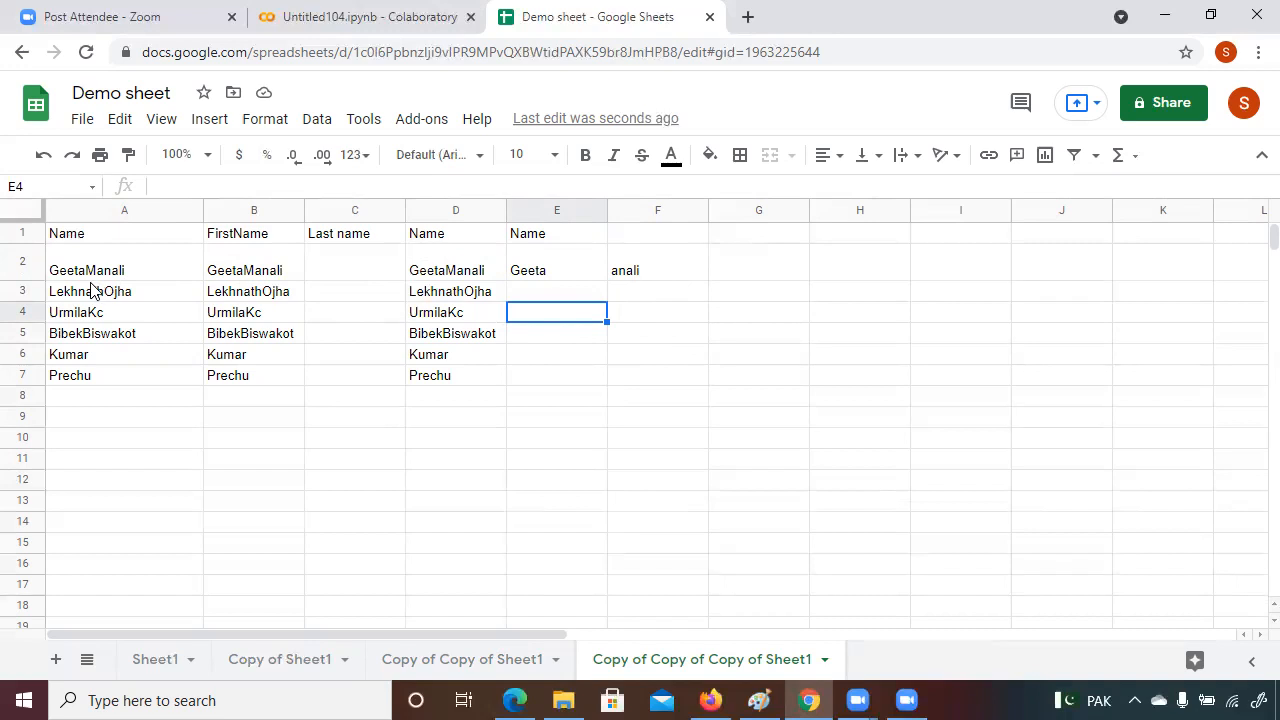
Step: Try adding an extra unquoted M argument ahead of the delimiter in E2's SPLIT formula
left_click(560, 273)
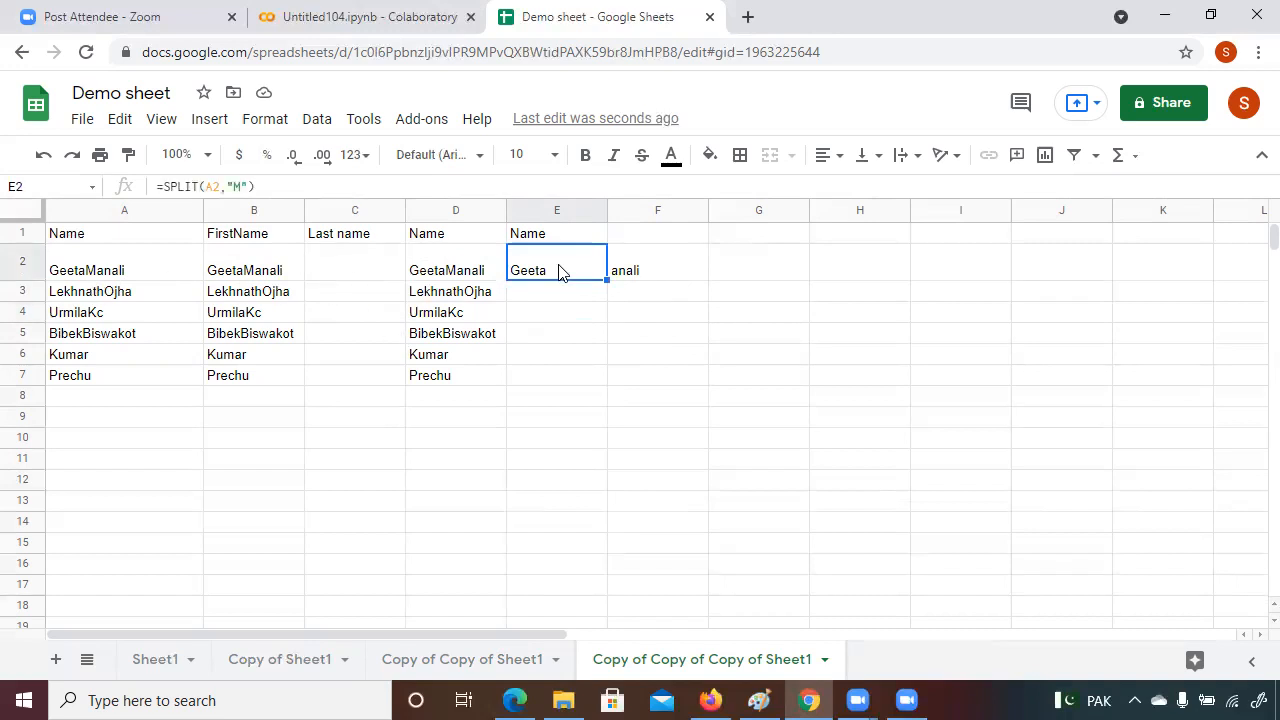
left_click(229, 186)
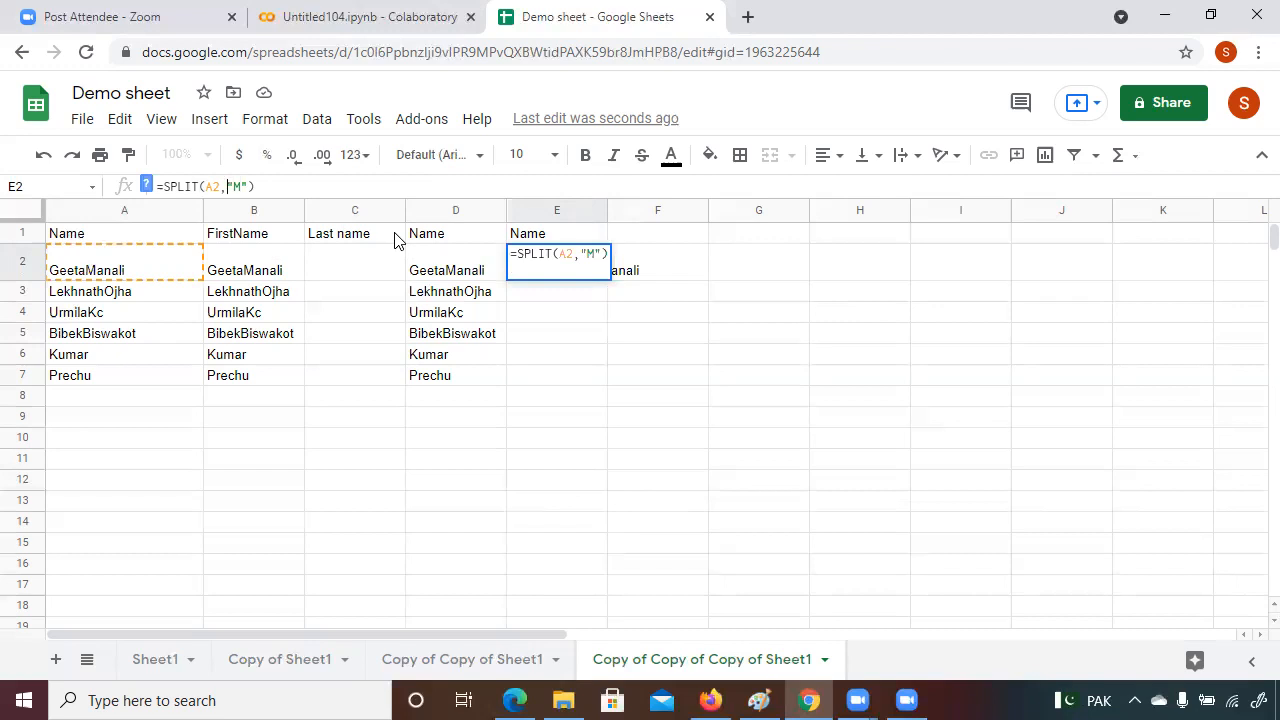
type("M,")
key("Return")
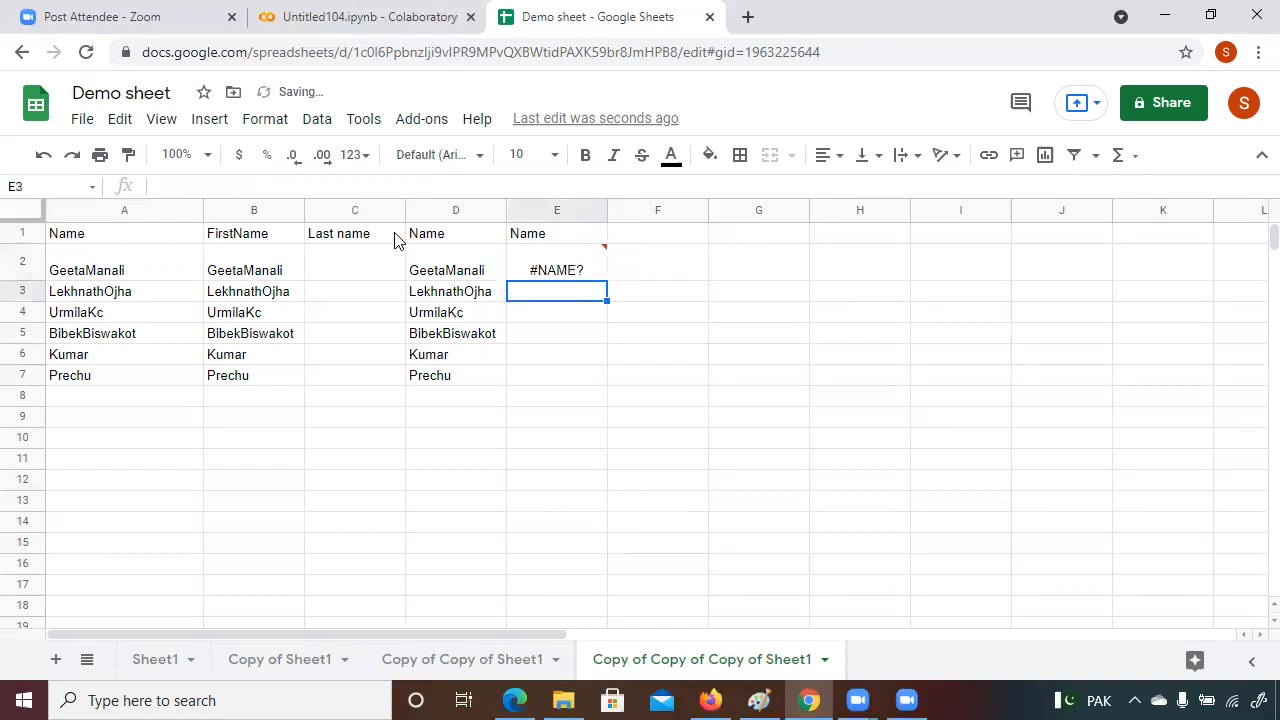
Step: Restore the formula in E2 to =SPLIT(A2,"M") without stray arguments or cell references, and dismiss the autofill suggestion
left_click(535, 265)
left_click(240, 187)
key("BackSpace")
key("BackSpace")
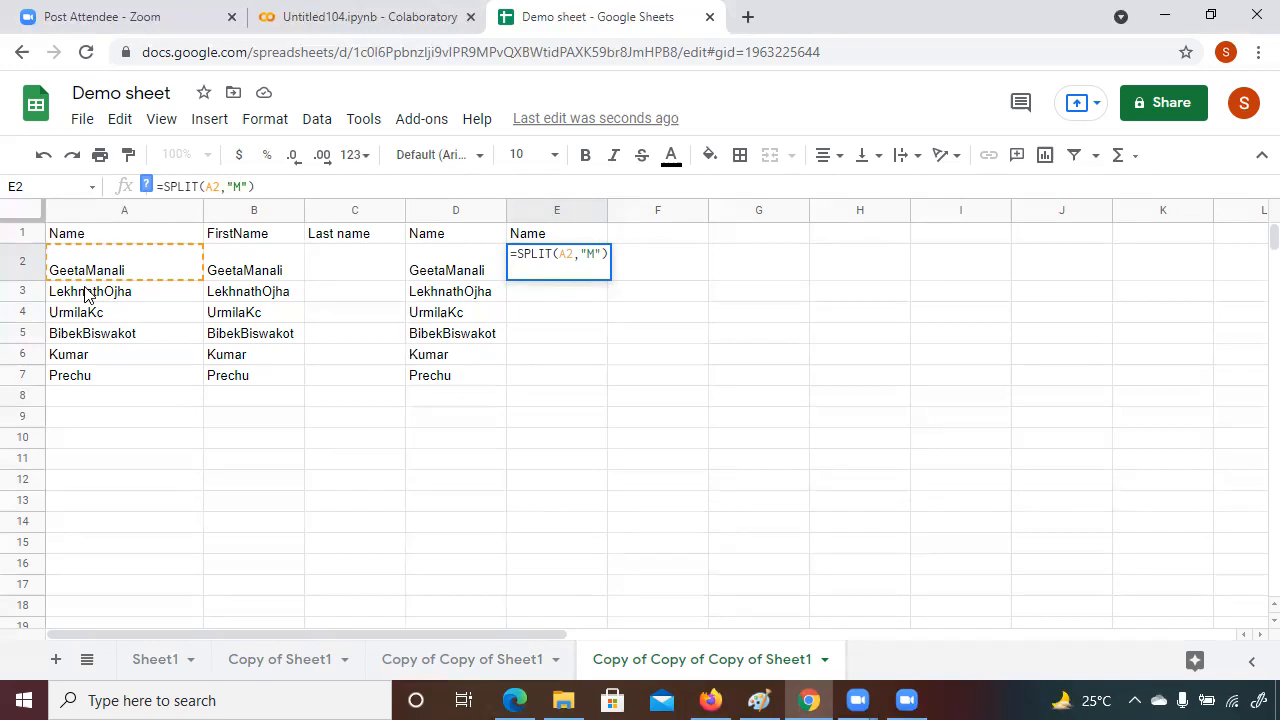
left_click(575, 398)
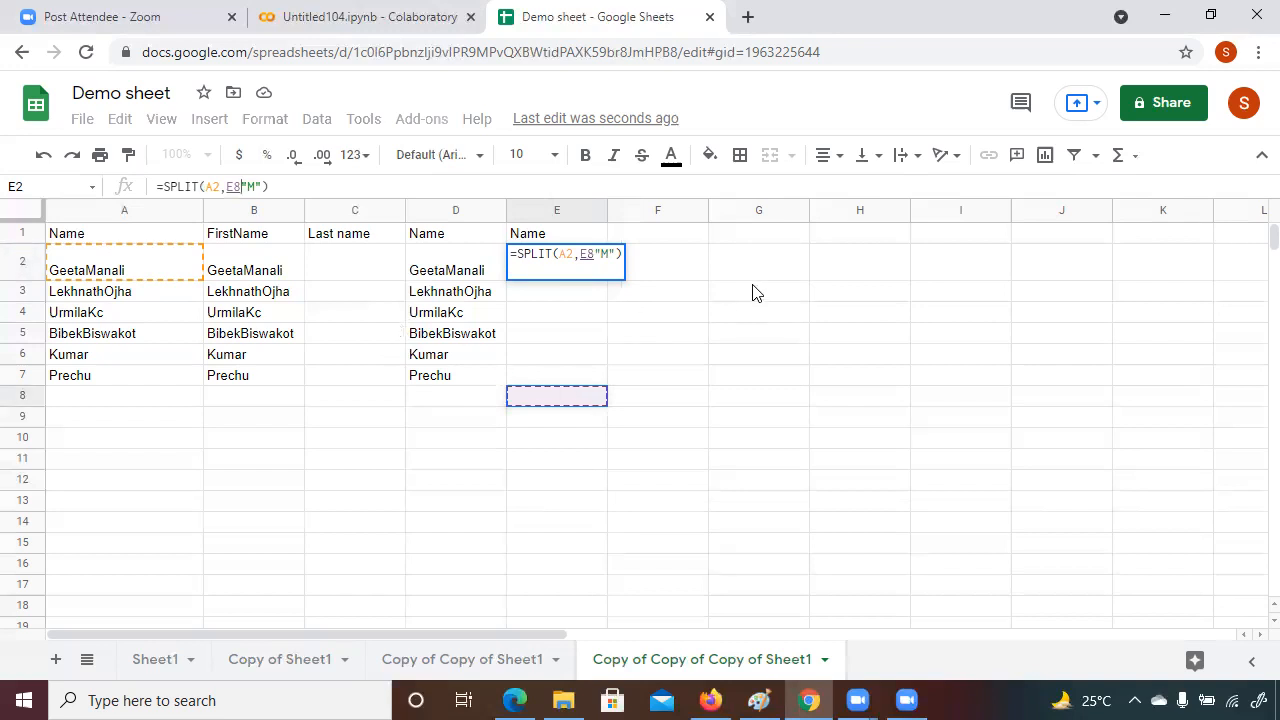
left_click(686, 294)
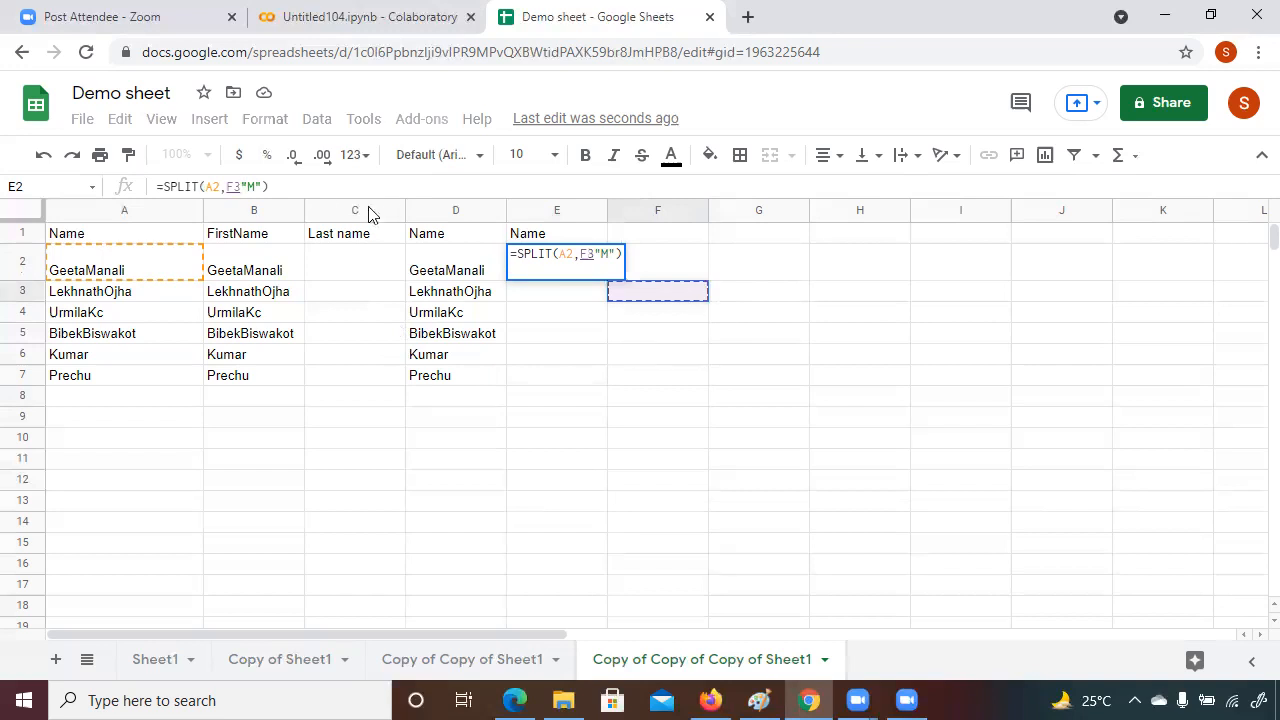
left_click(271, 186)
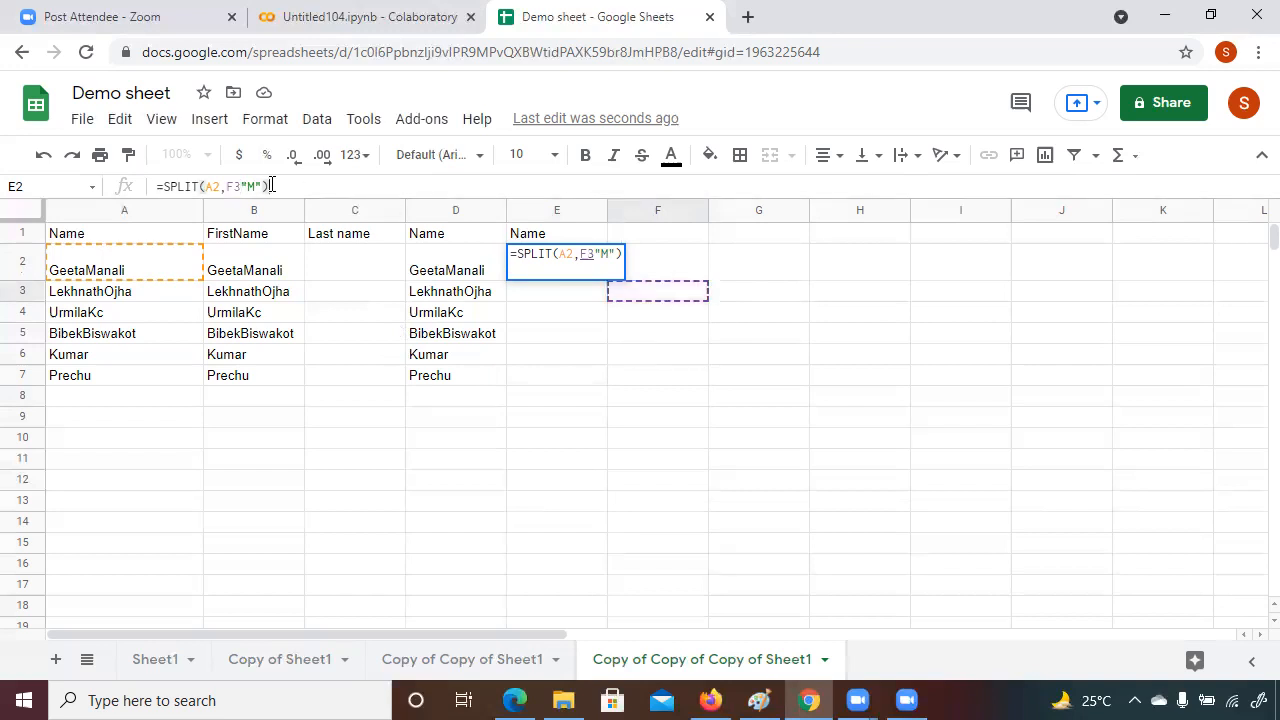
left_click(242, 186)
key("BackSpace")
key("BackSpace")
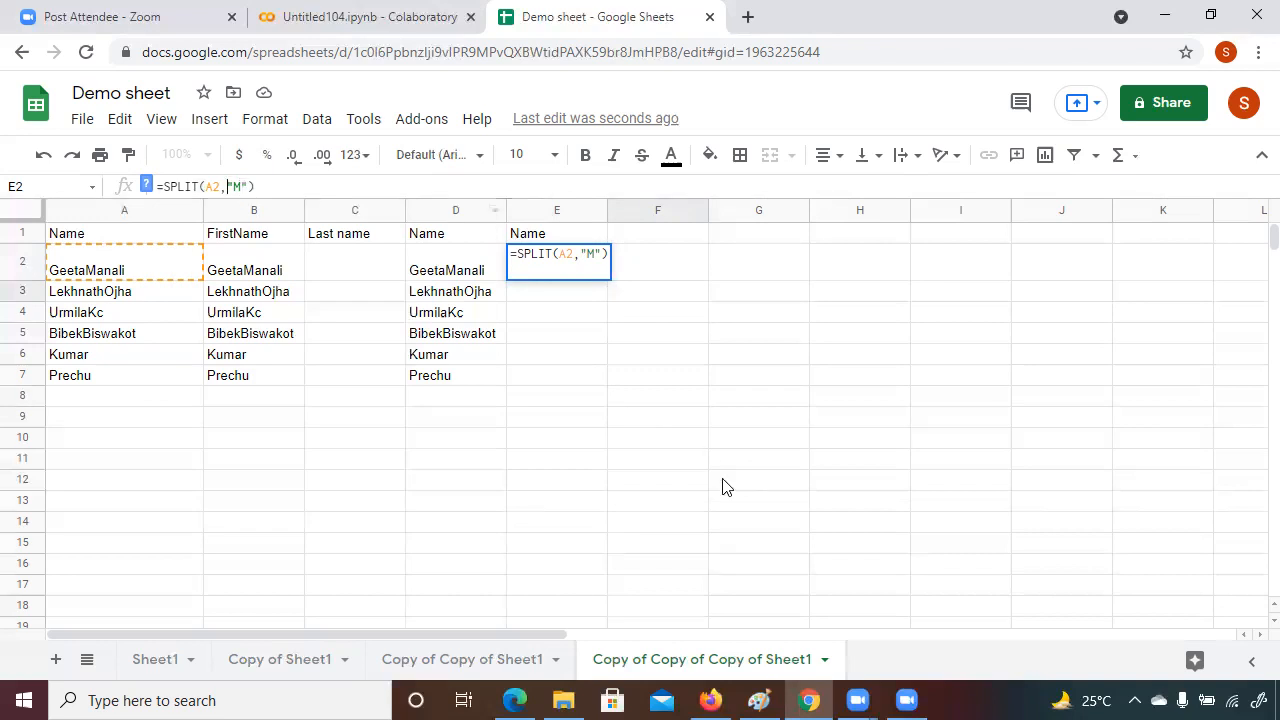
left_click(726, 487)
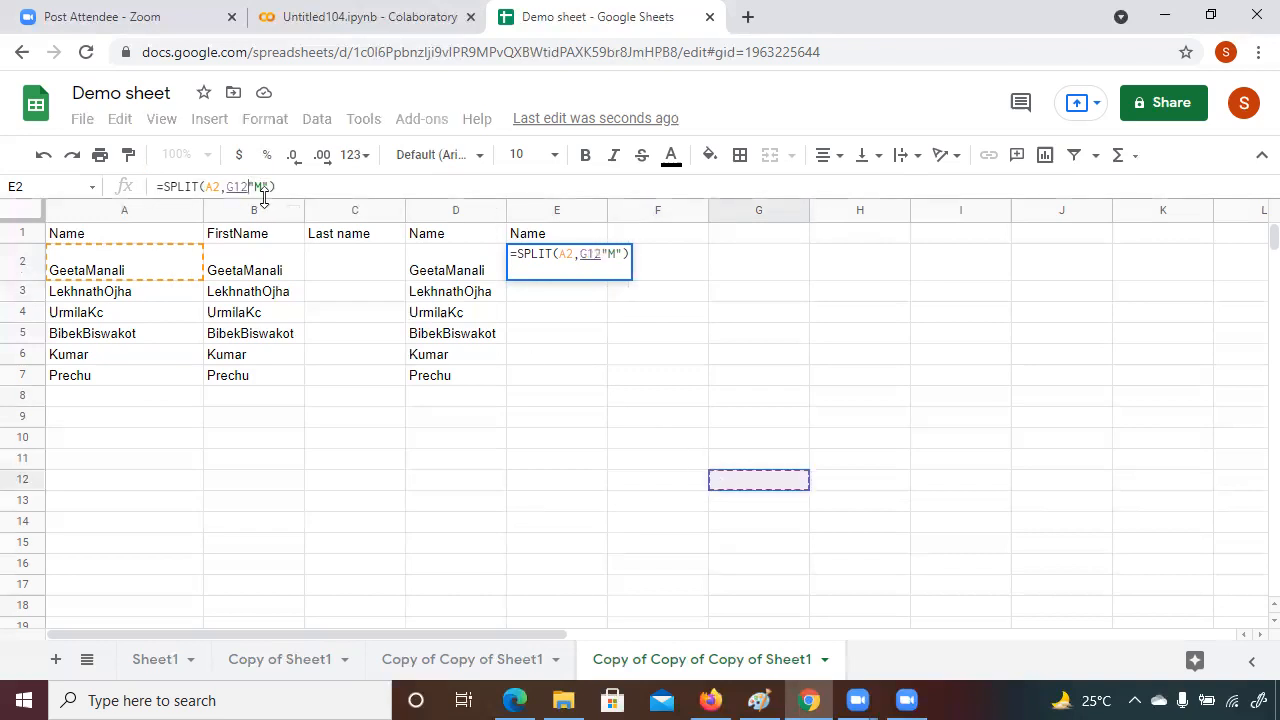
key("BackSpace")
key("BackSpace")
key("BackSpace")
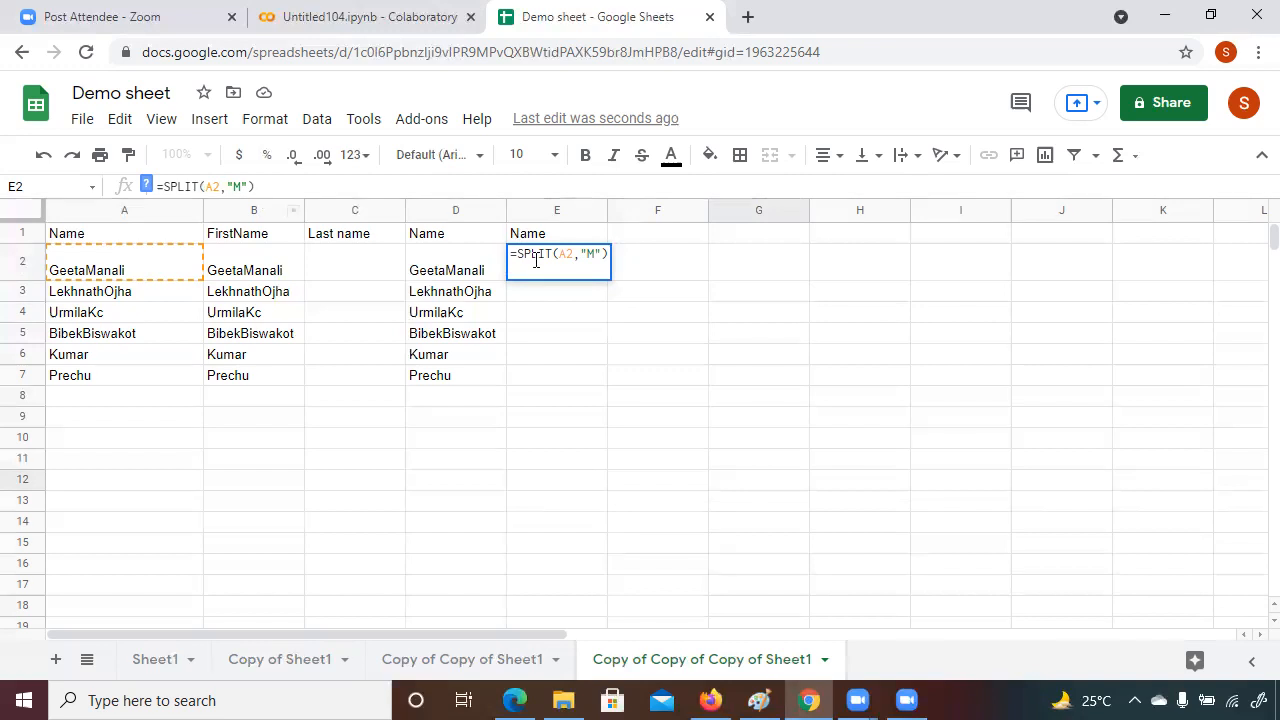
key("Return")
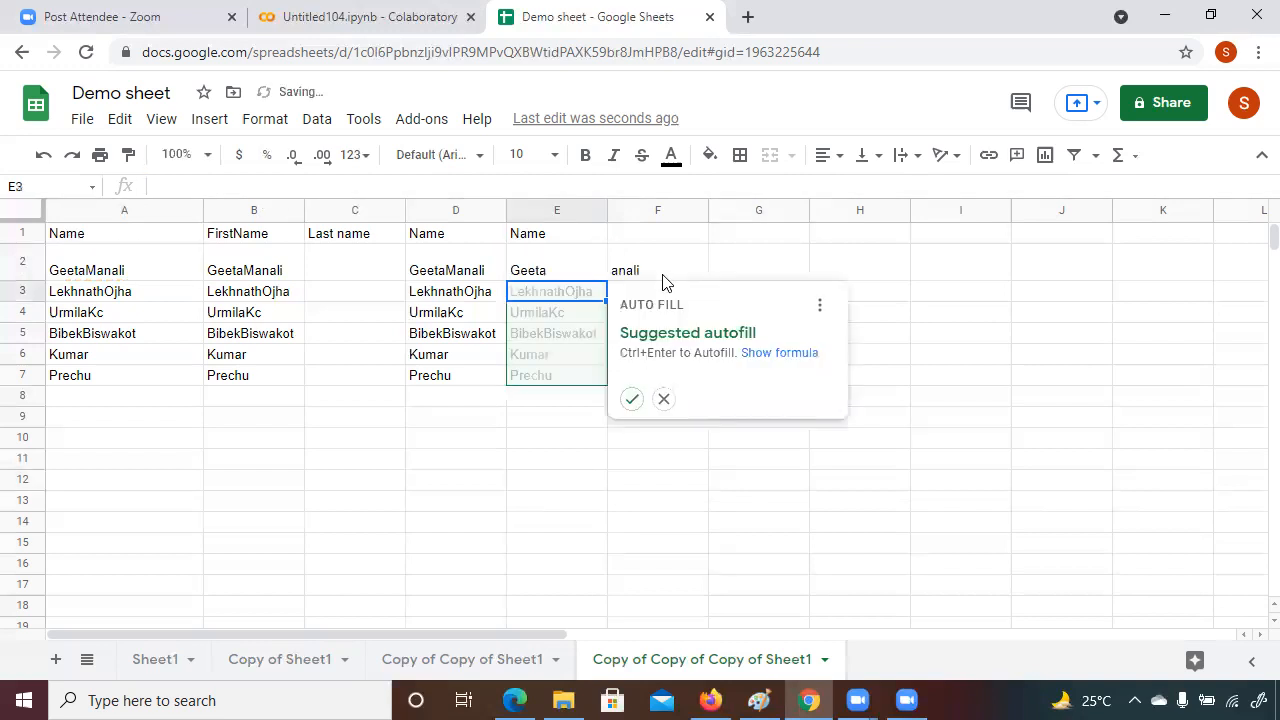
left_click(1034, 356)
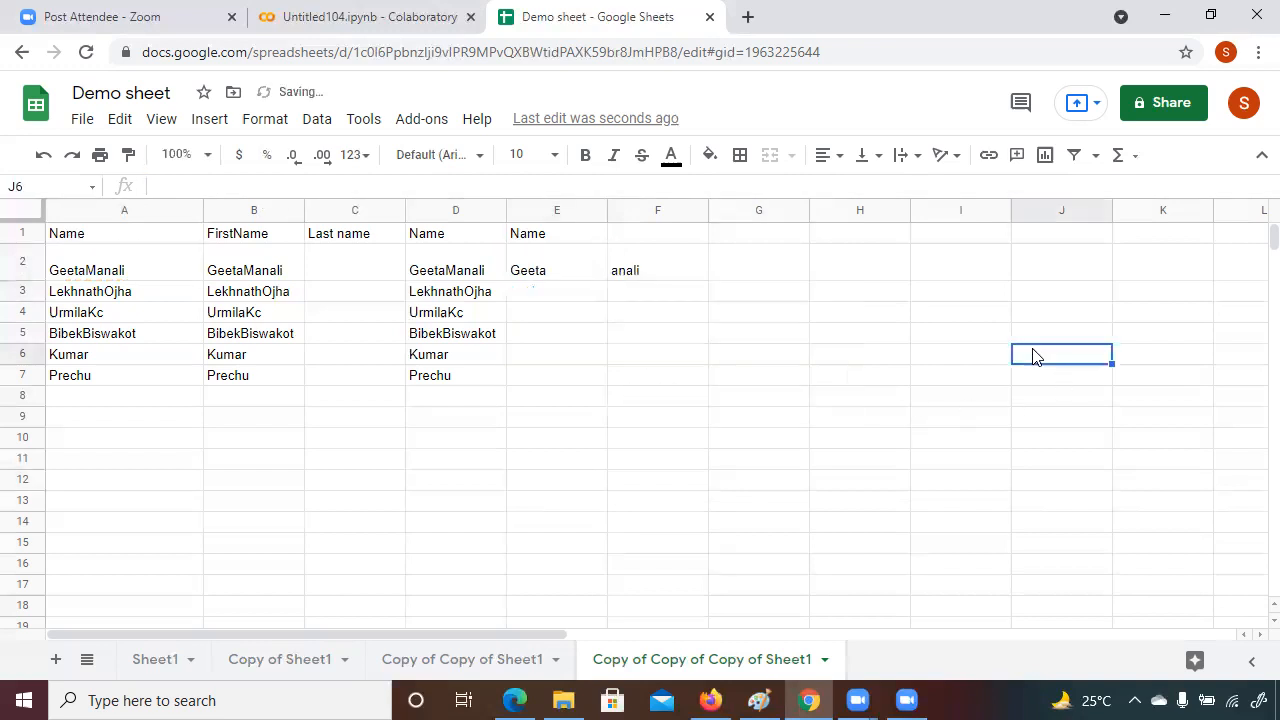
Step: Fill the SPLIT formula from E2 down through E7
left_click(557, 265)
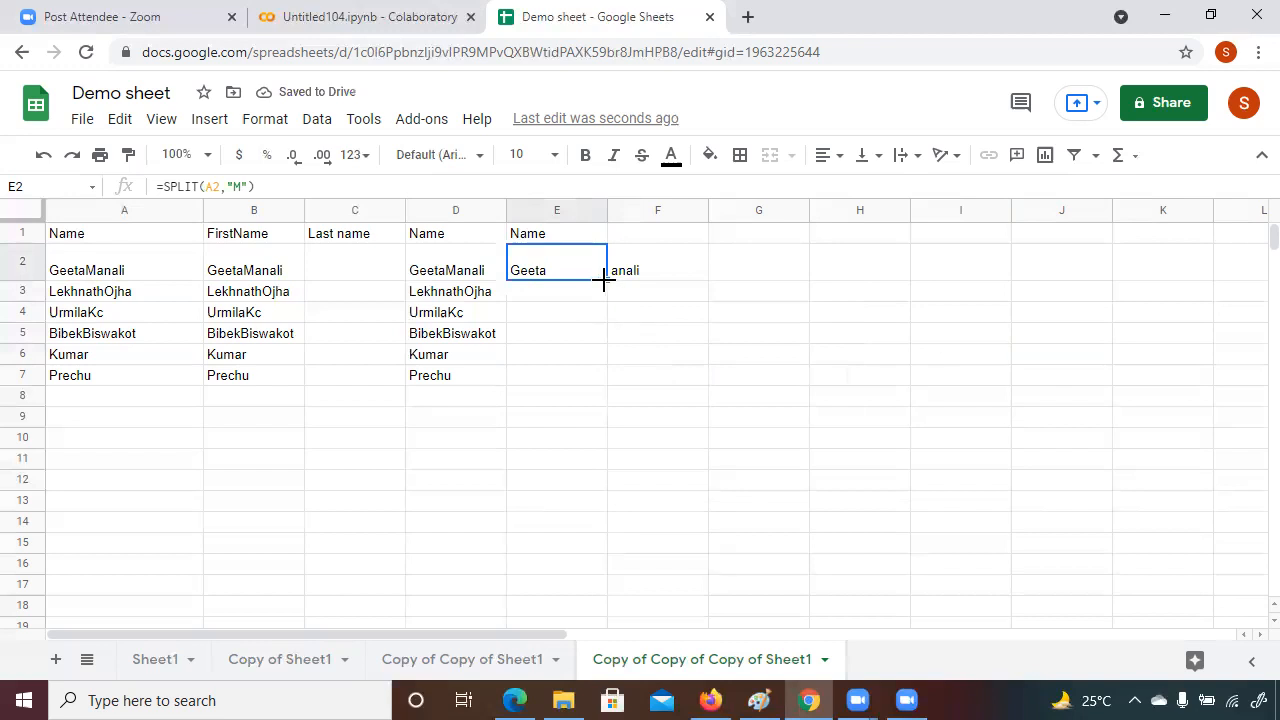
left_click_drag(606, 282, 606, 374)
left_click(661, 372)
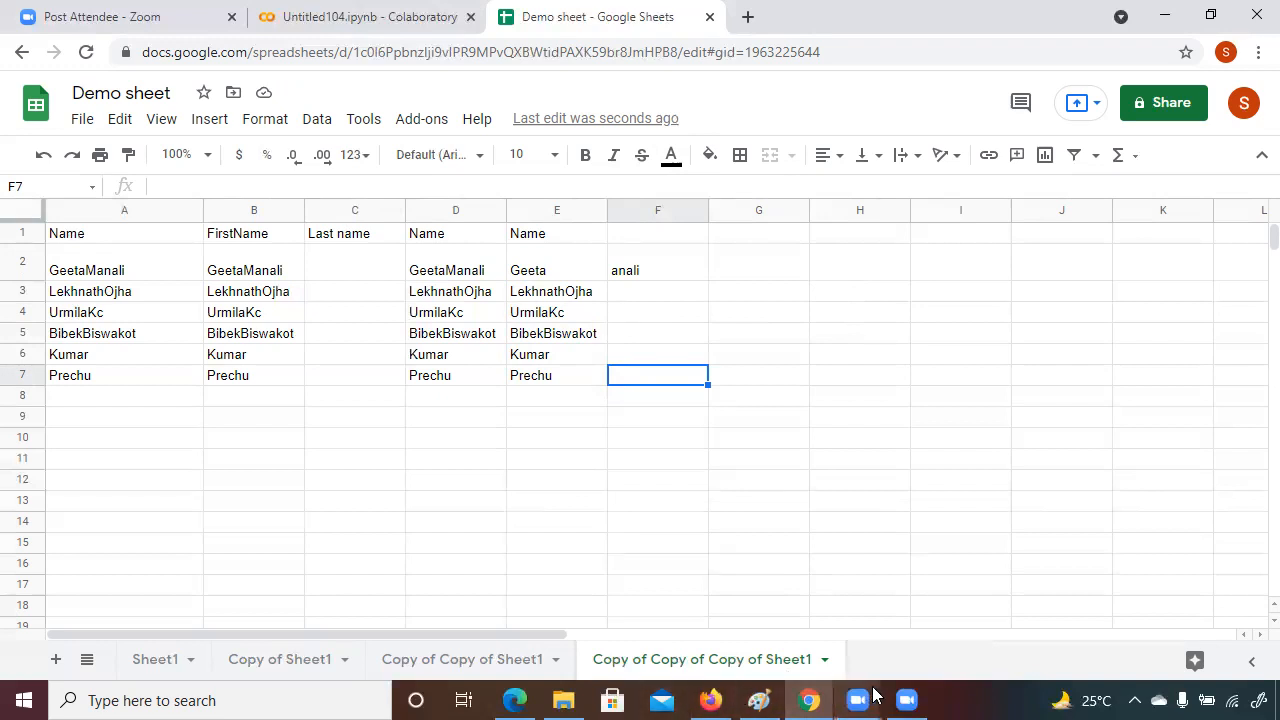
Step: Switch to Firefox and look through the VLOOKUP and IF sections of the Google Sheets formulas article
mouse_move(873, 693)
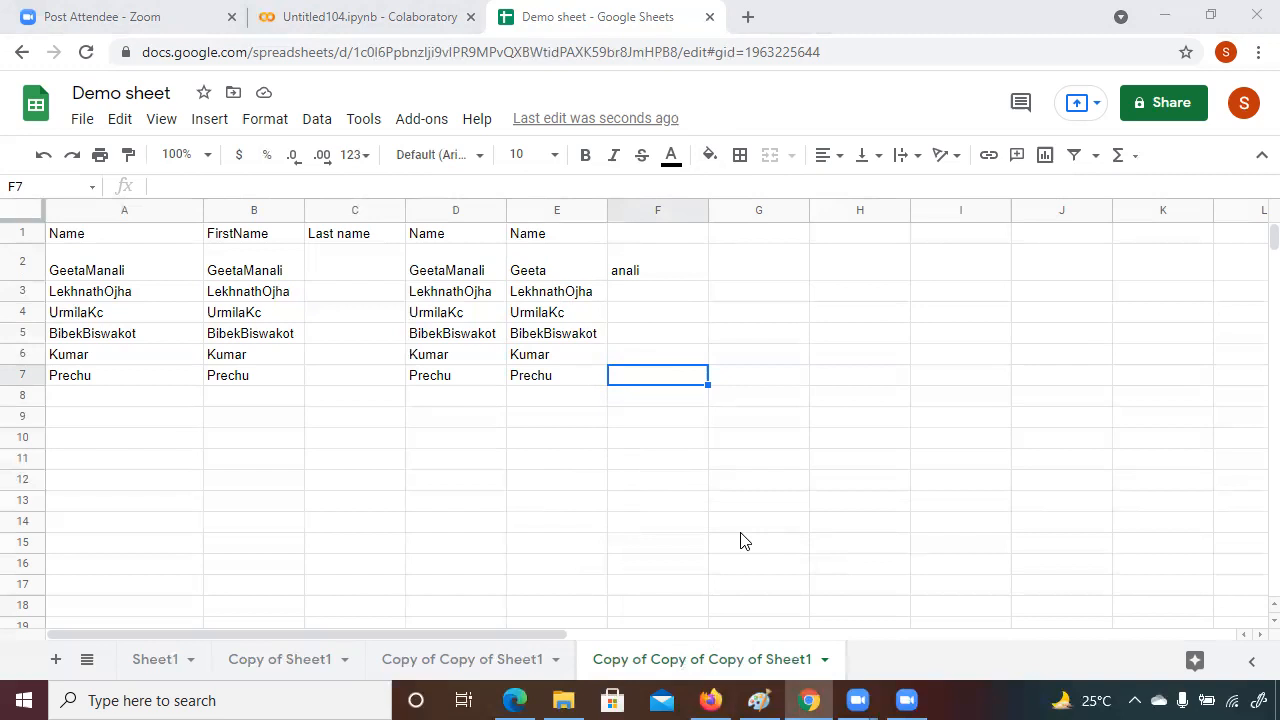
mouse_move(710, 700)
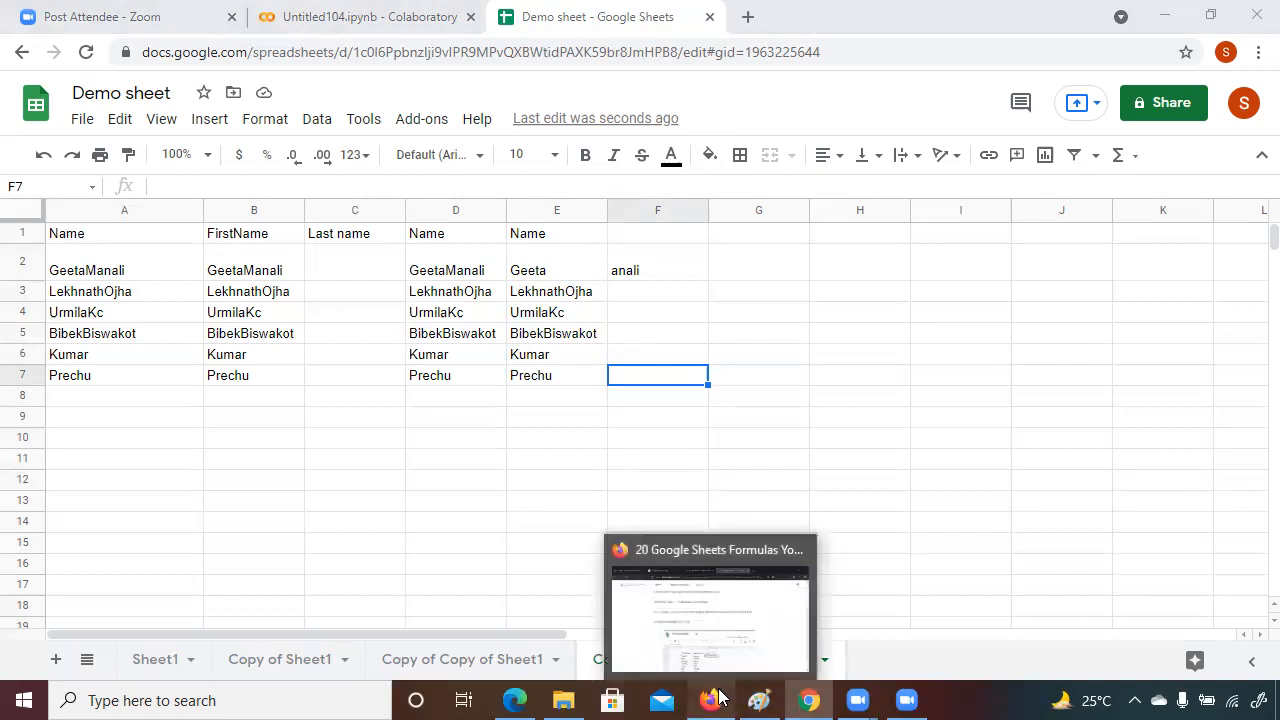
left_click(710, 634)
key("ctrl+l")
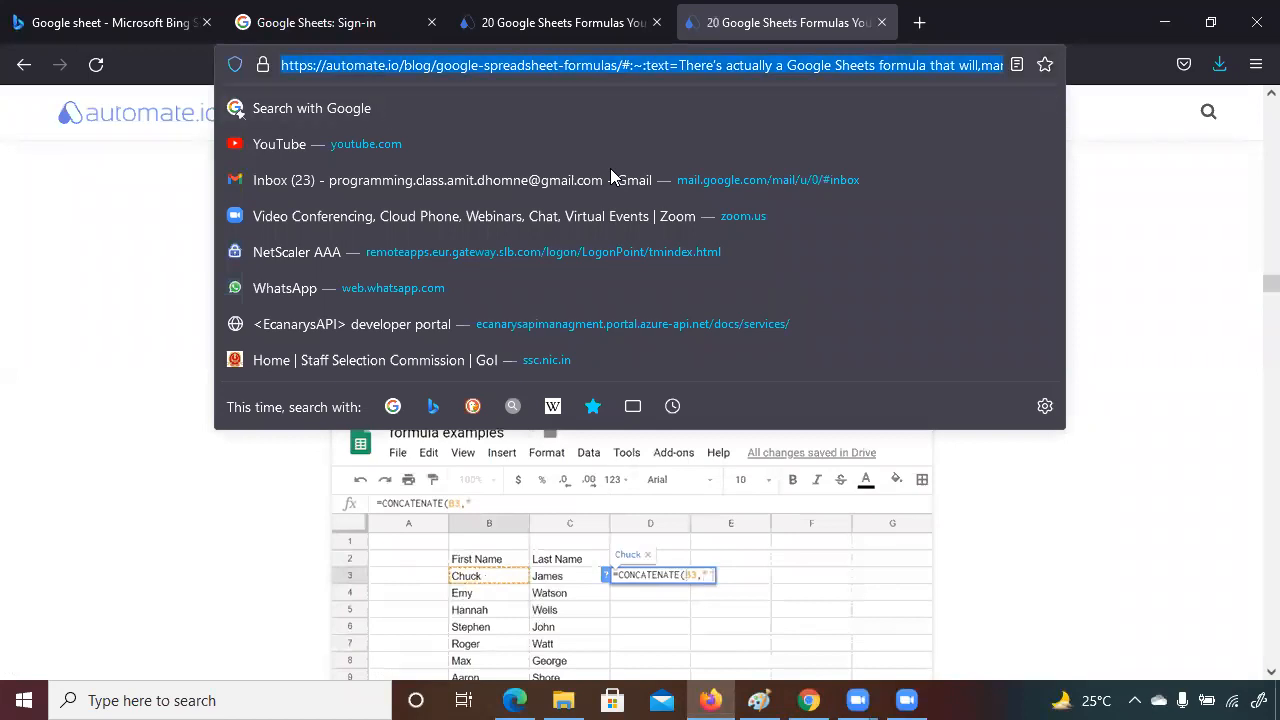
key("alt+Tab")
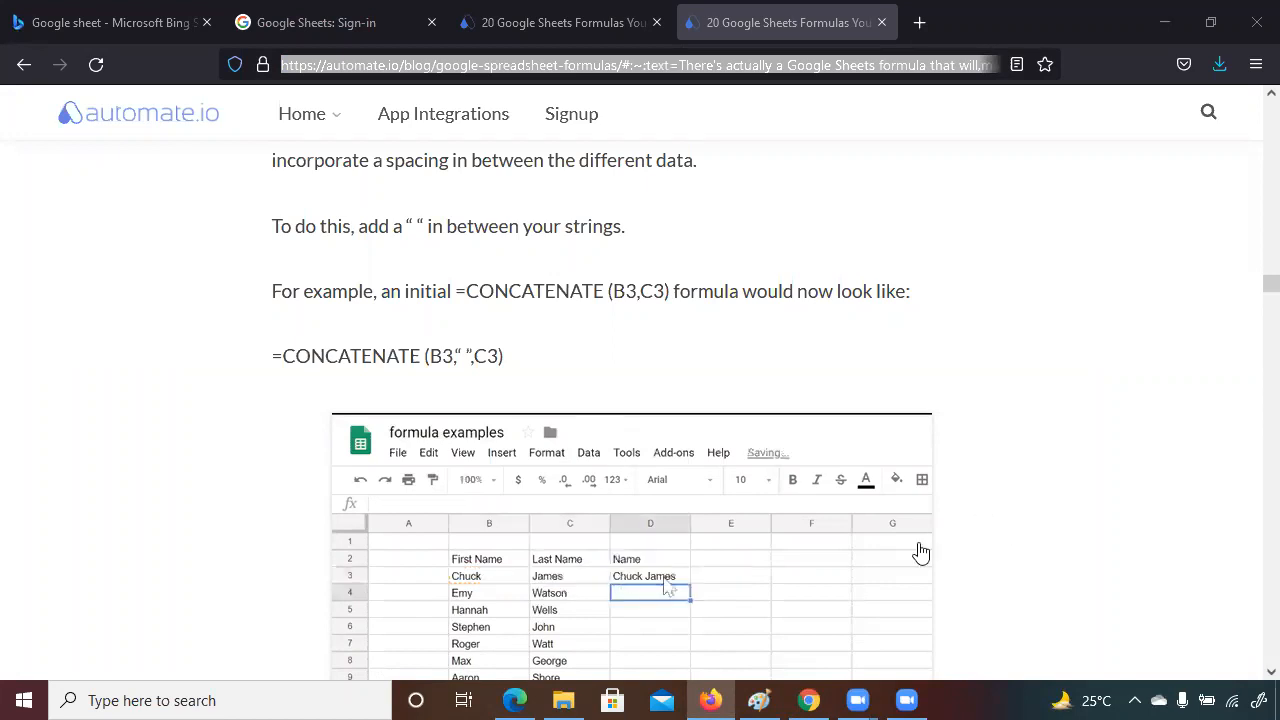
left_click(1249, 566)
scroll(1249, 566, "down", 5)
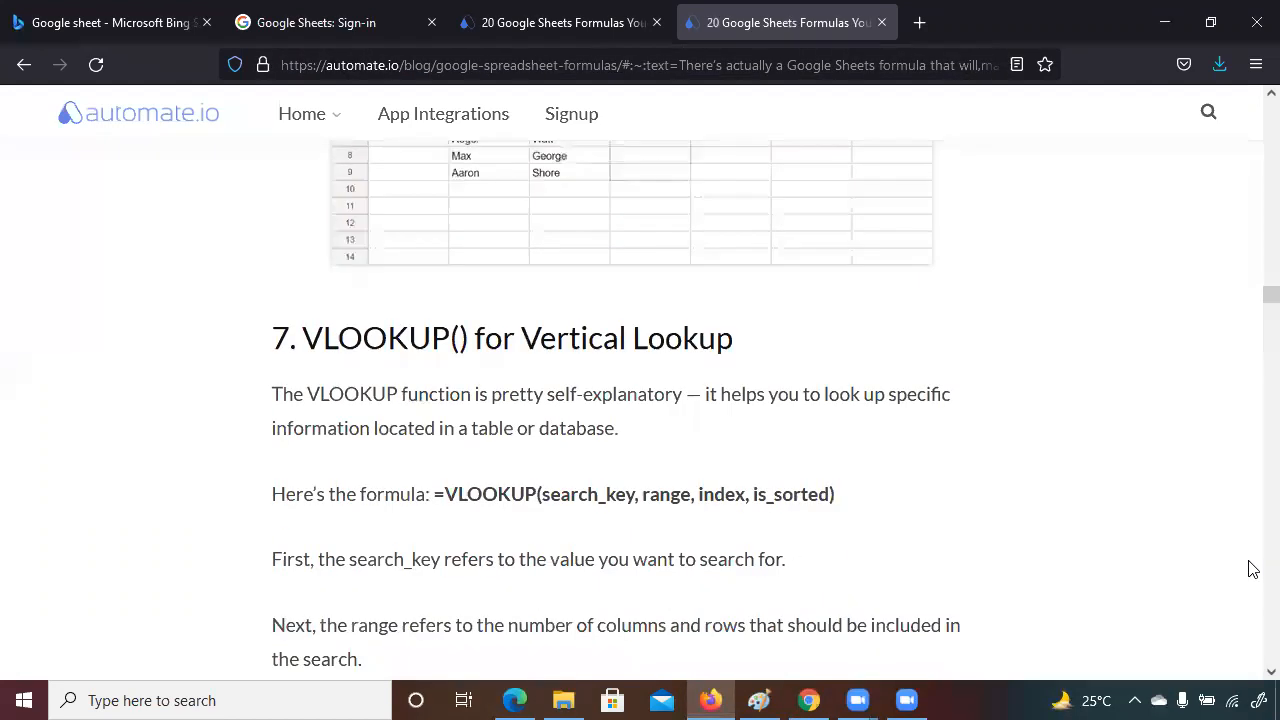
scroll(1250, 567, "down", 5)
scroll(1252, 220, "up", 5)
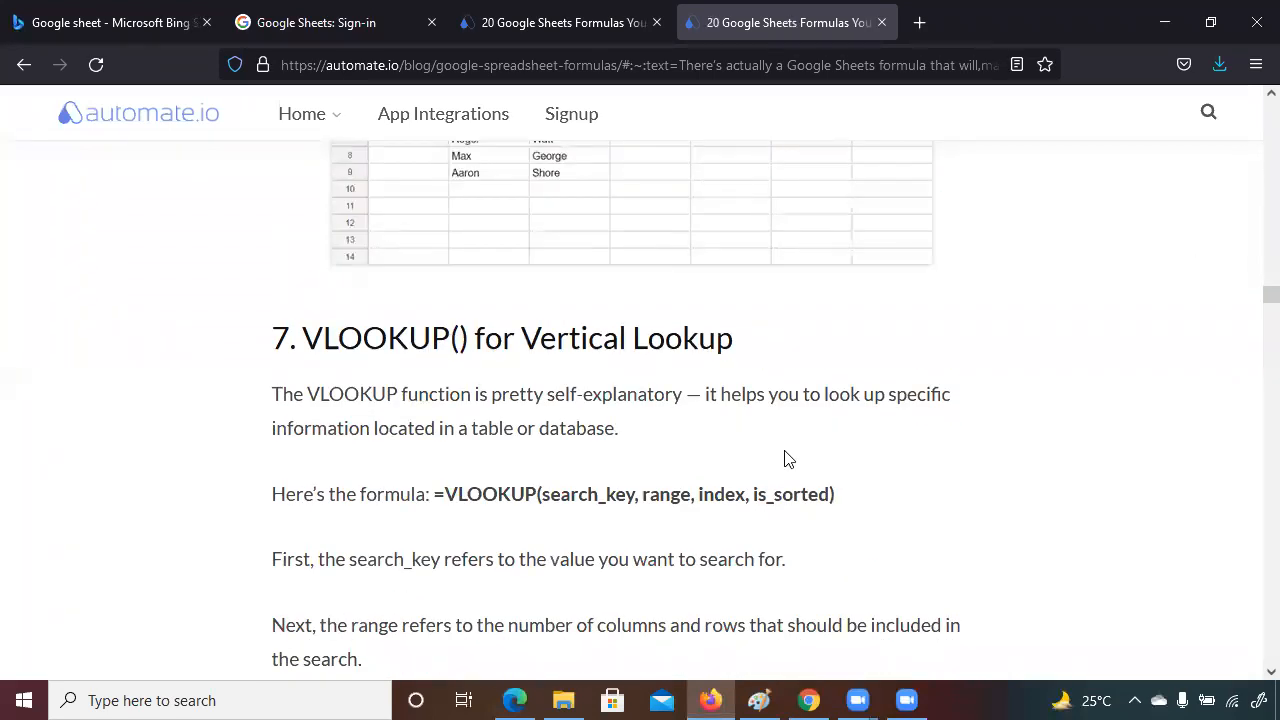
scroll(1249, 588, "down", 2)
scroll(1253, 588, "down", 12)
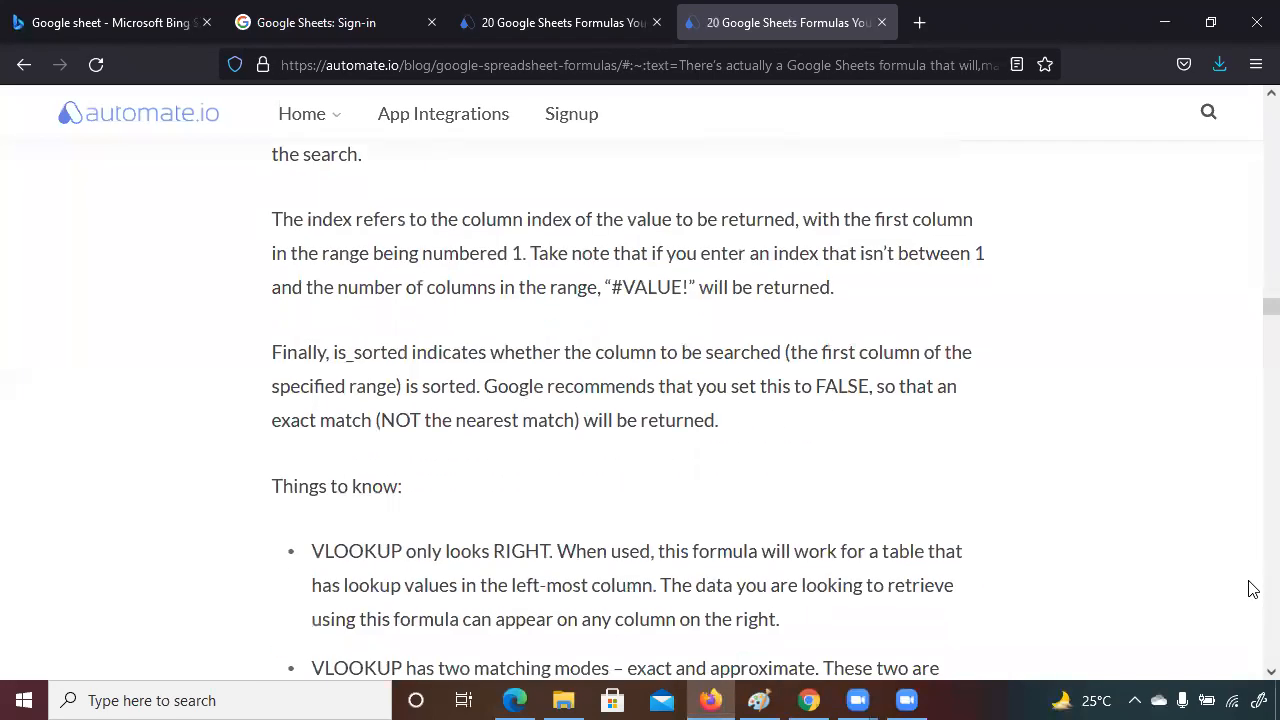
scroll(1253, 588, "down", 10)
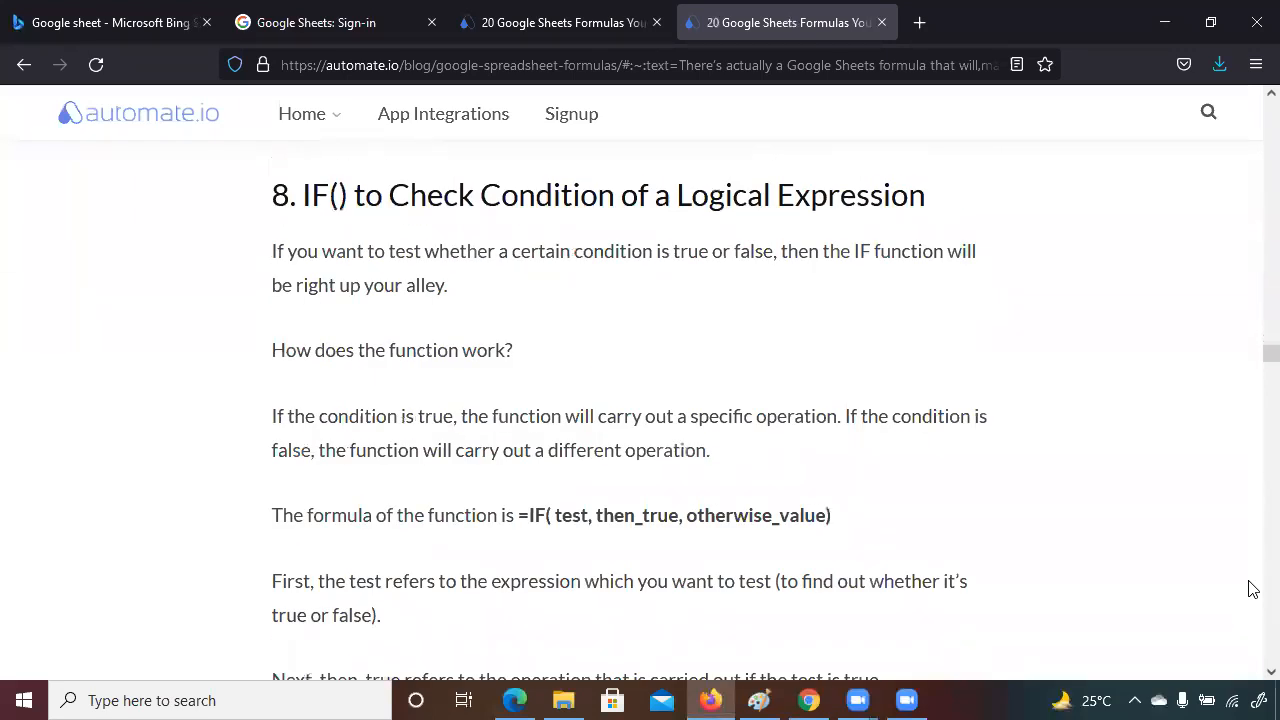
Step: Review the article's IF, IFERROR, VLOOKUP wildcard and TODAY sections and its table of contents, and switch back to the Demo sheet in Chrome
scroll(1253, 588, "down", 5)
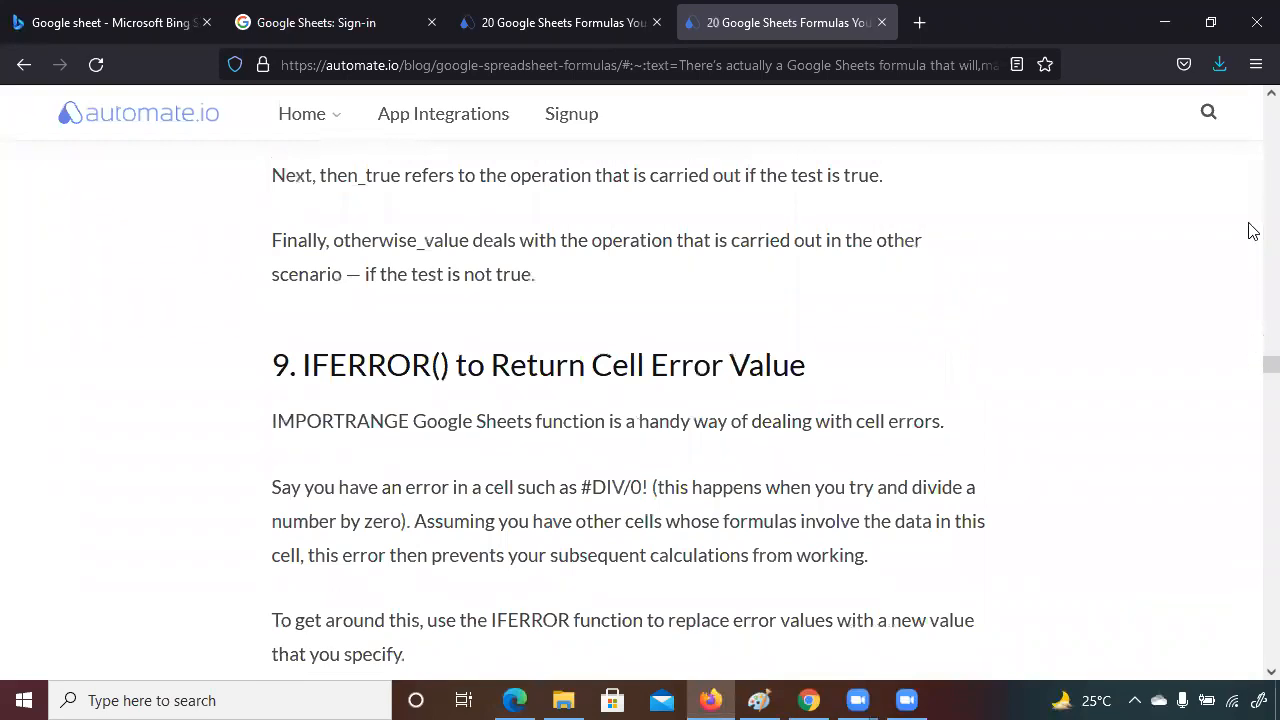
scroll(1253, 211, "up", 2)
scroll(1253, 211, "up", 2)
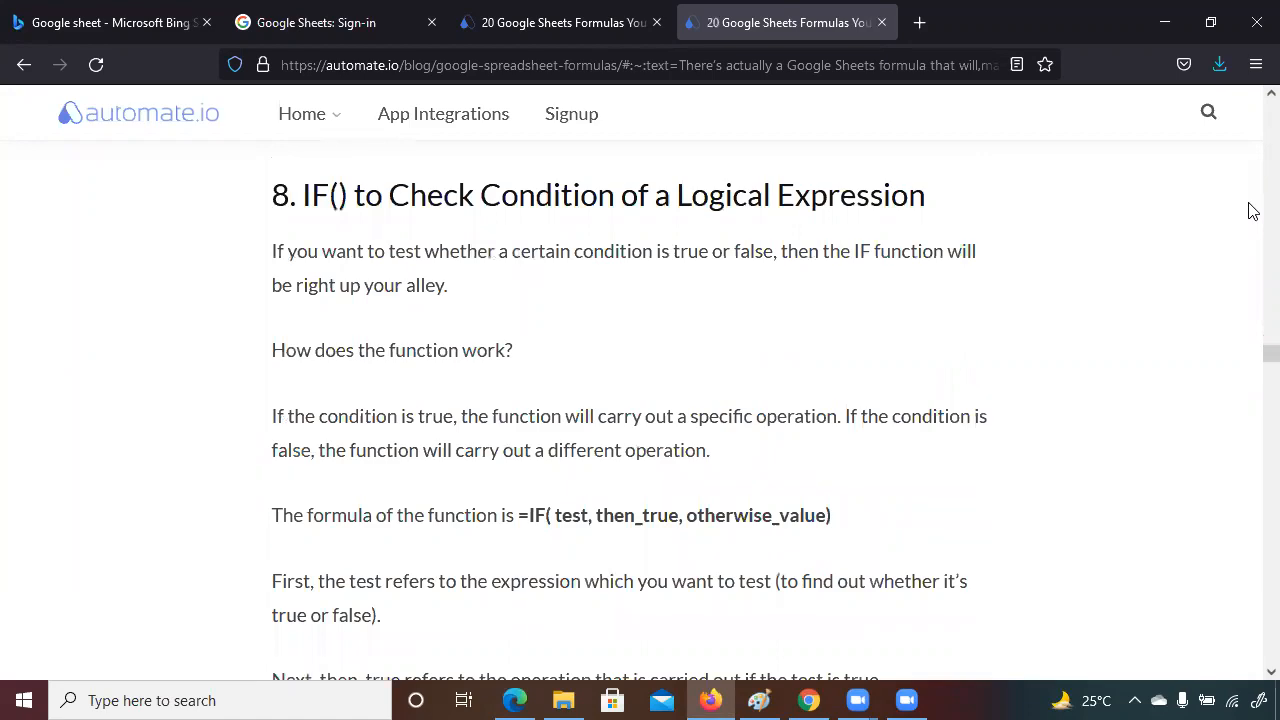
scroll(1253, 211, "up", 3)
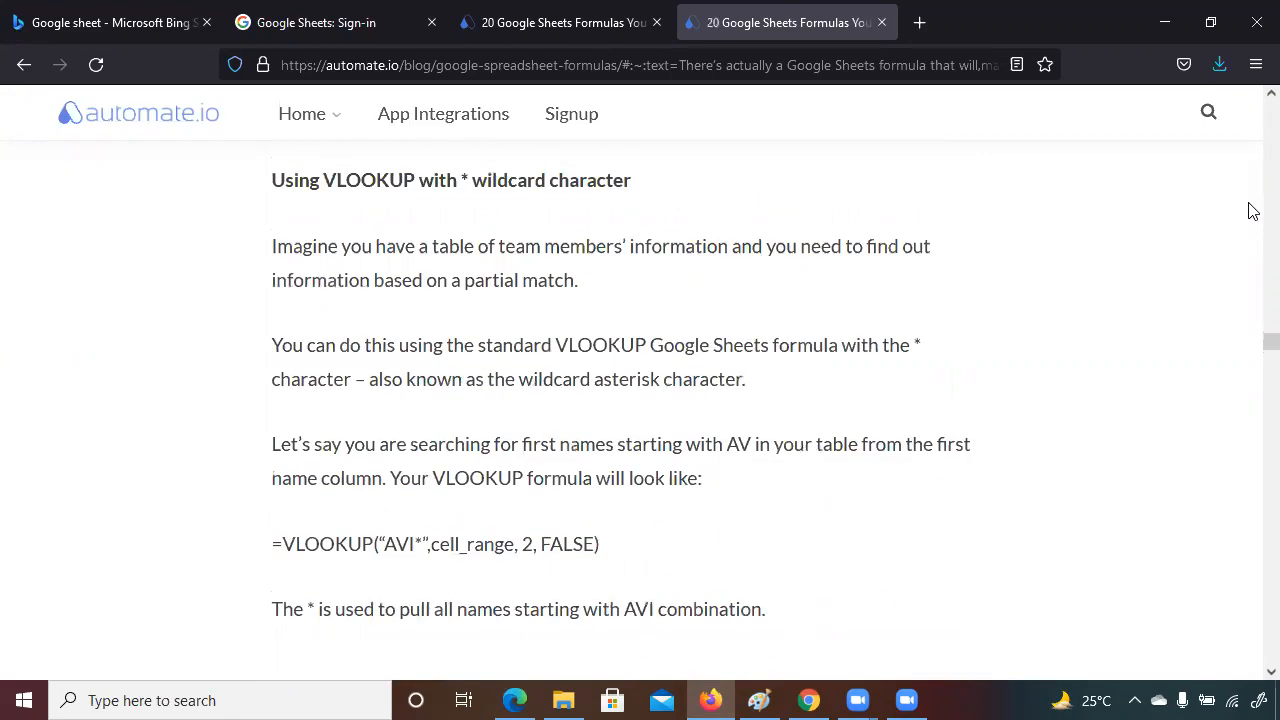
scroll(1253, 211, "up", 15)
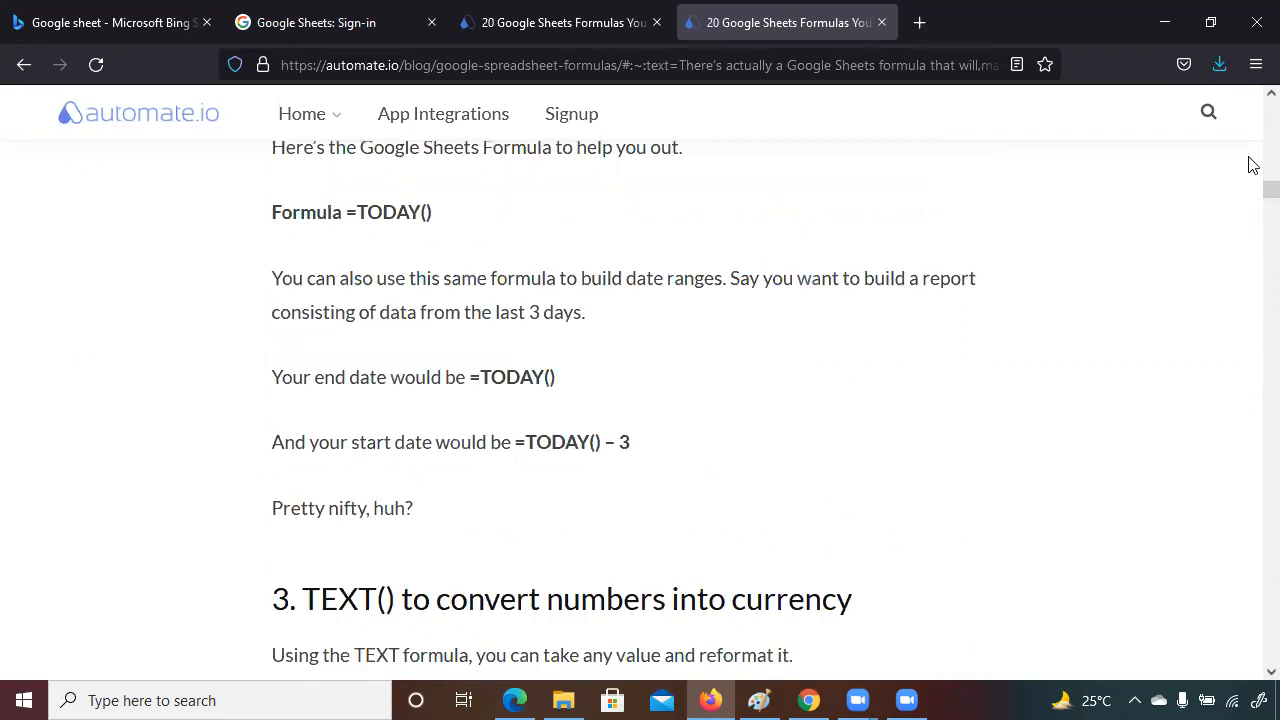
scroll(1250, 160, "up", 5)
scroll(1251, 260, "down", 5)
scroll(1249, 149, "up", 20)
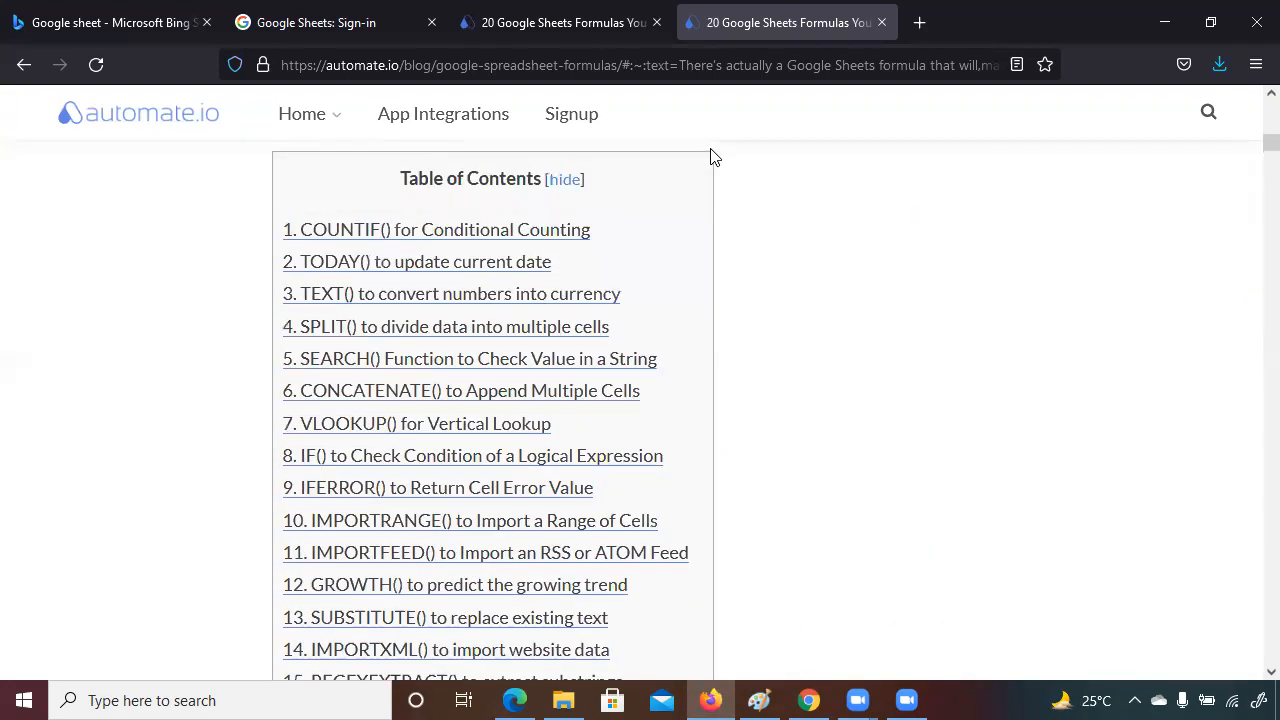
left_click(810, 700)
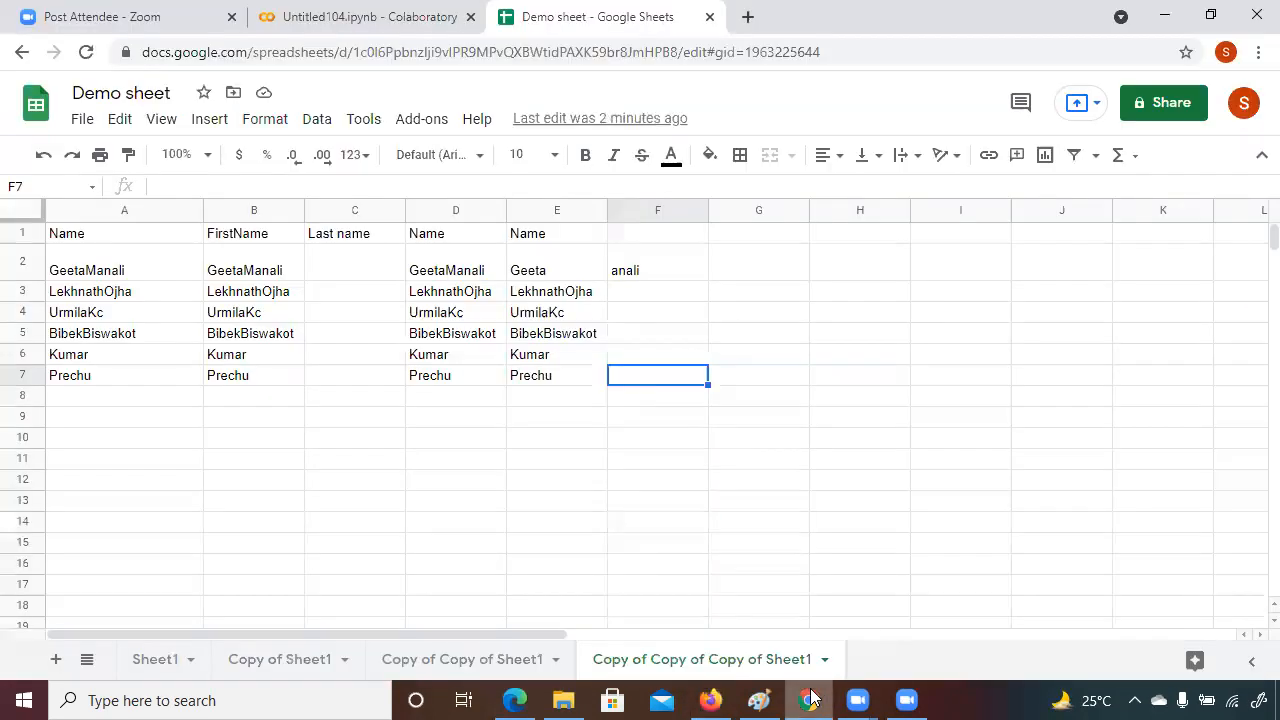